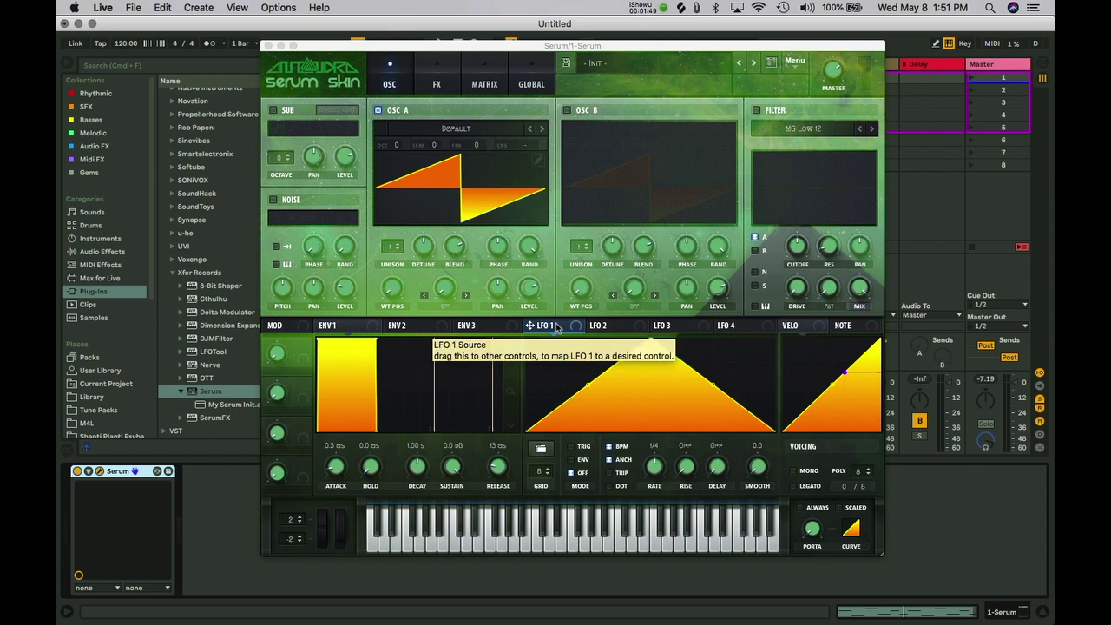
Assign LFO 1 to modulate Oscillator A's warp amount and set the warp mode to Remap 1.
drag(557, 328, 445, 289)
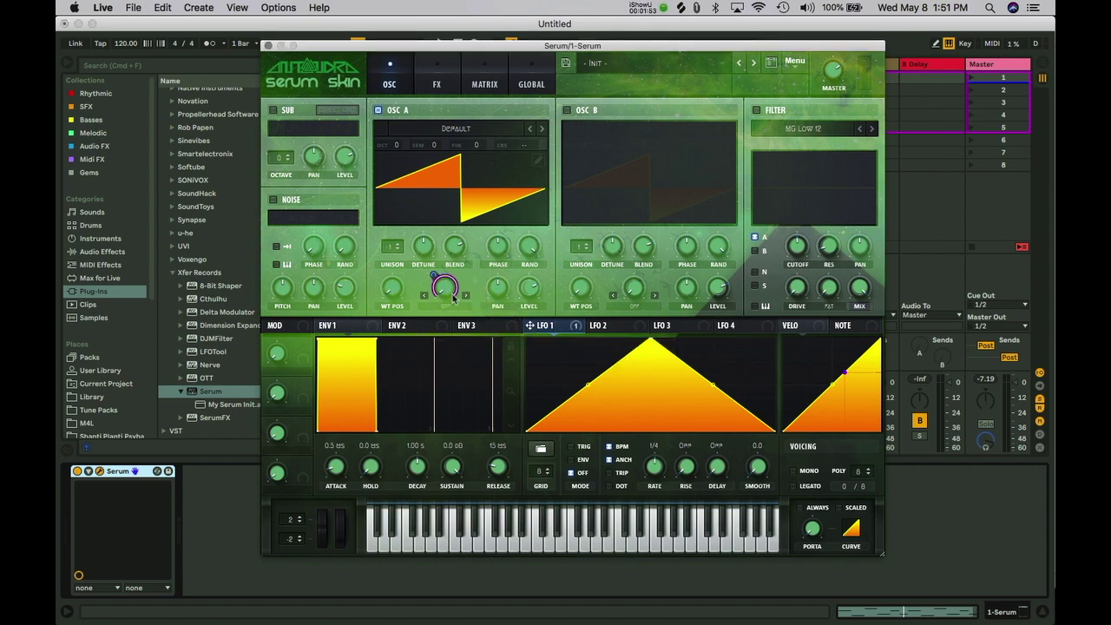
click(446, 310)
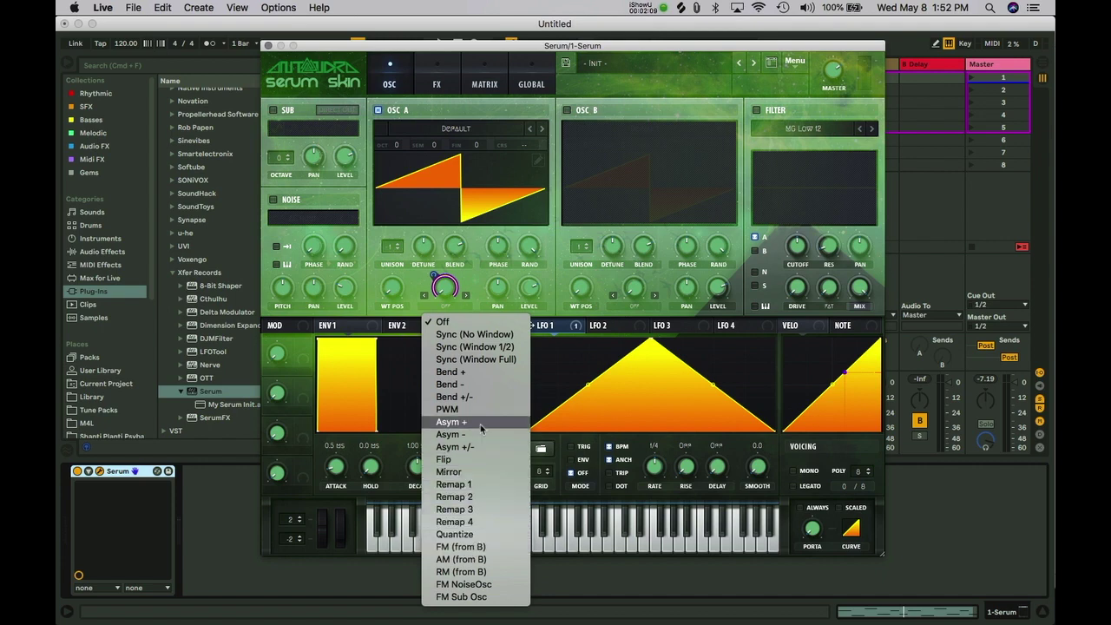
click(452, 484)
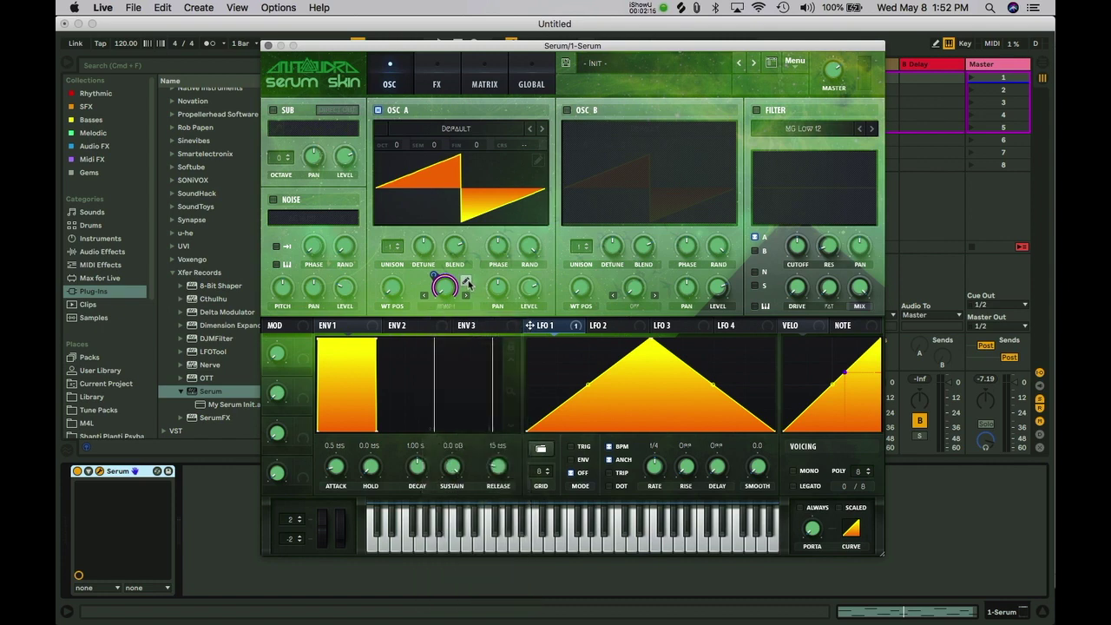
Open Oscillator A's remap graph and load the basic sine shape into it.
click(466, 282)
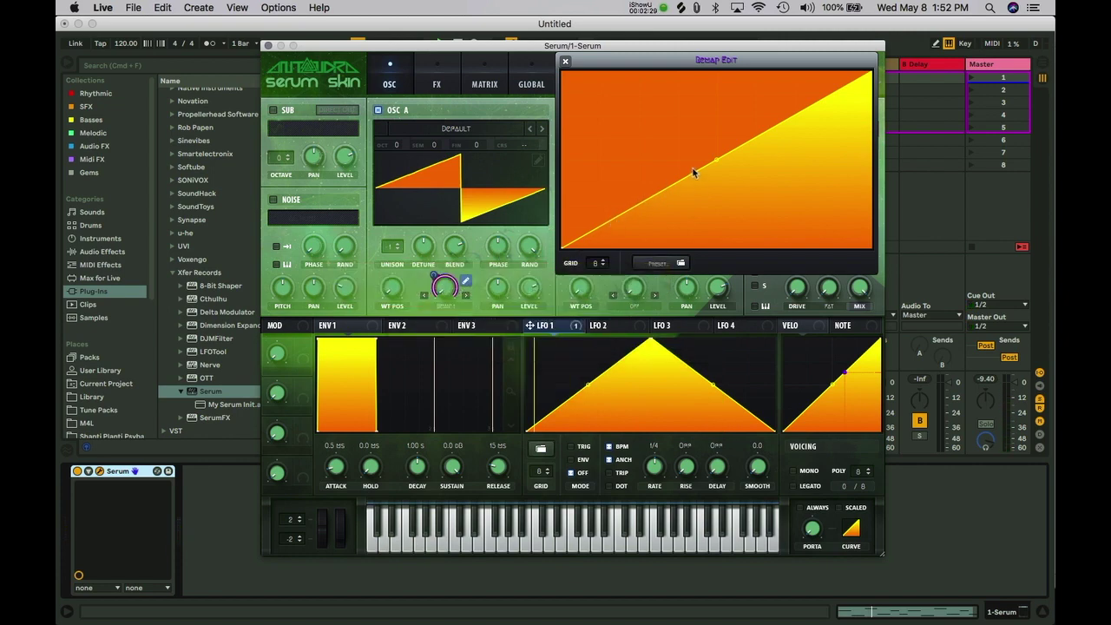
click(653, 261)
mouse_move(655, 263)
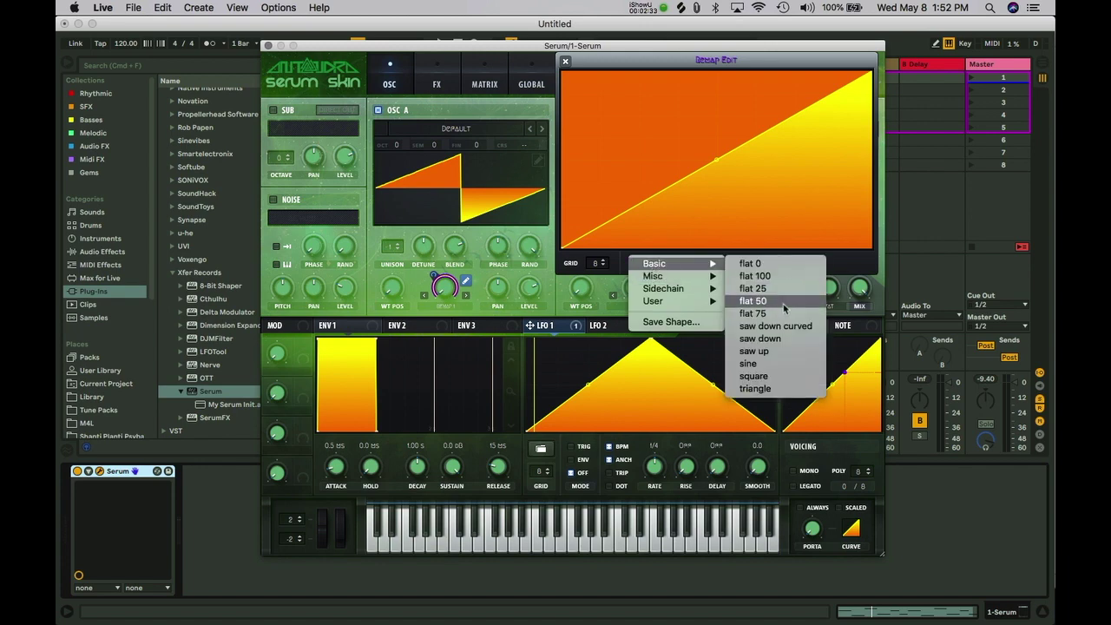
click(749, 363)
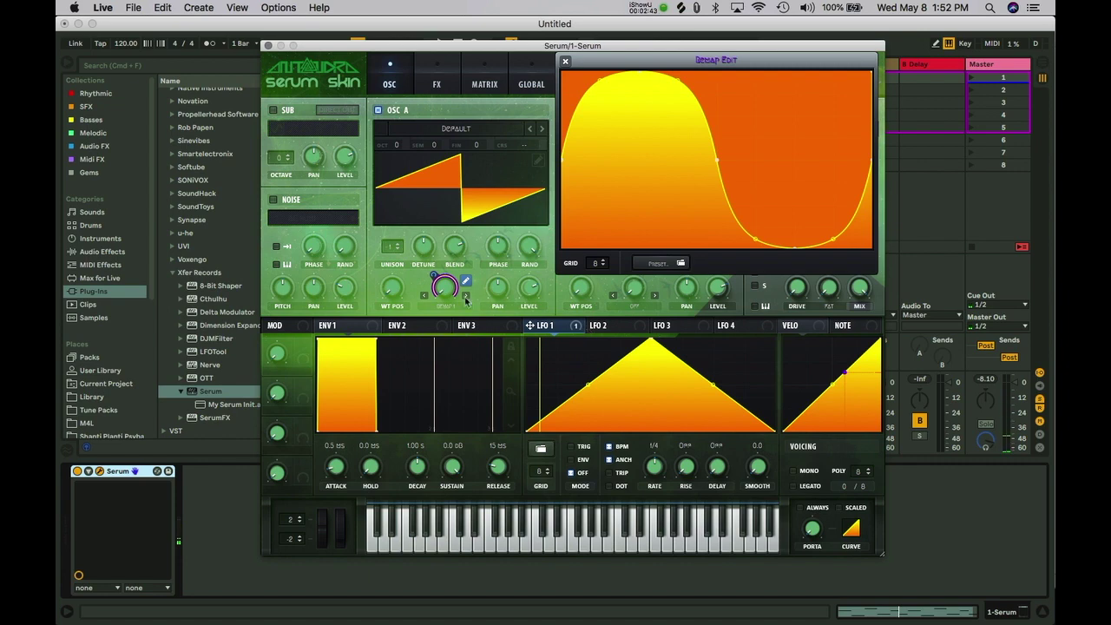
Reduce LFO 1's modulation depth on Oscillator A's warp to a small amount and close the remap graph.
right_click(437, 279)
click(436, 279)
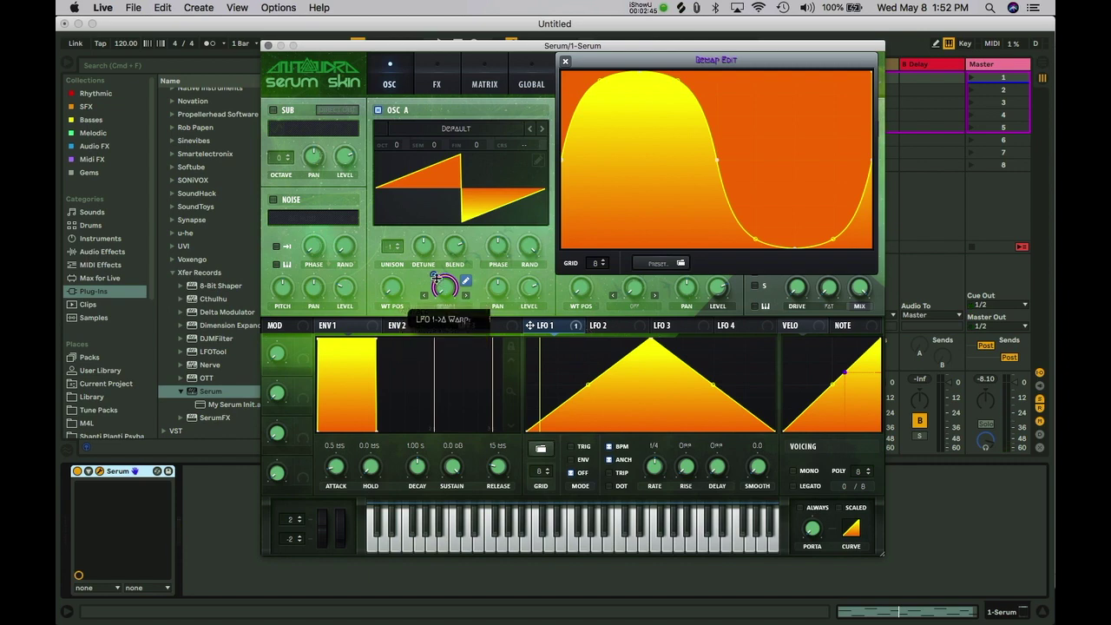
drag(436, 279, 435, 337)
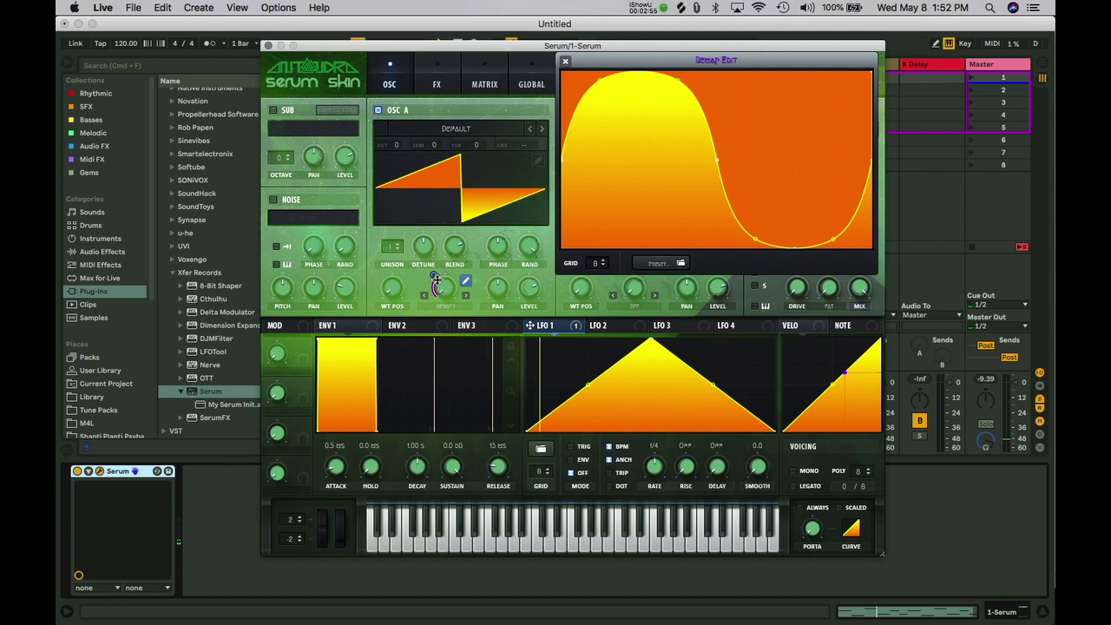
drag(437, 278, 437, 284)
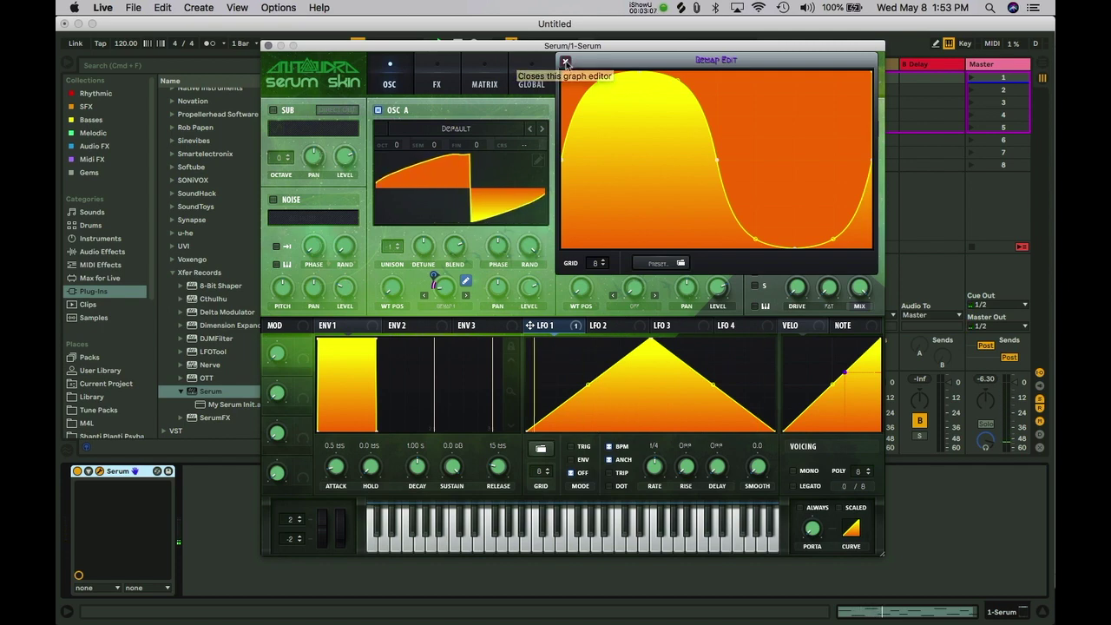
click(565, 61)
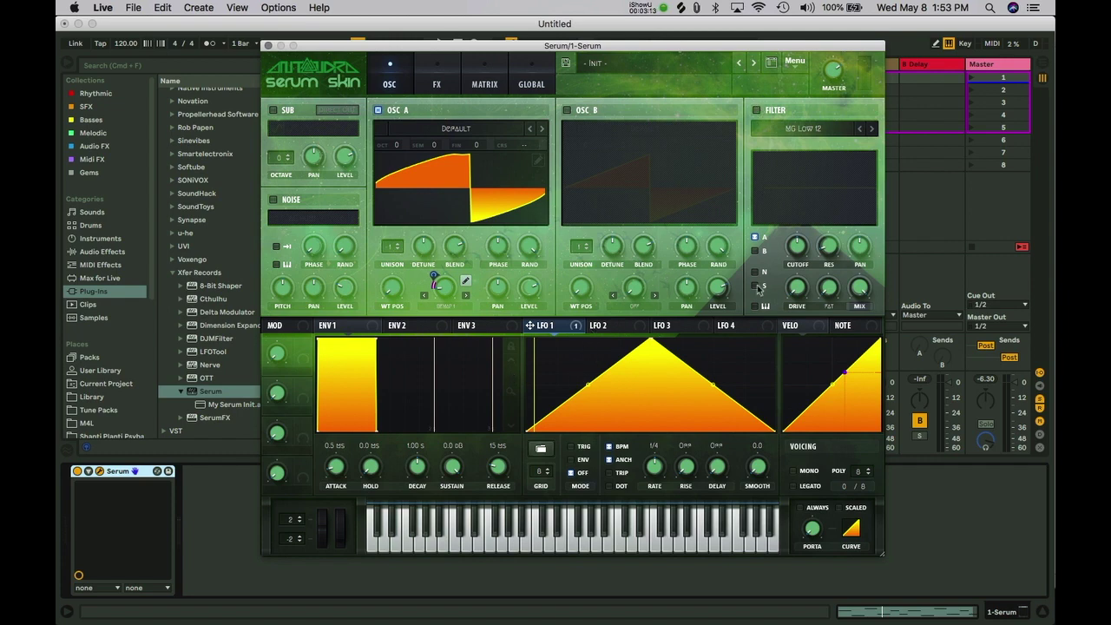
Assign Note to modulate LFO 1's rate and disable the LFO's BPM and ANCH options.
drag(837, 325, 601, 477)
drag(650, 473, 654, 469)
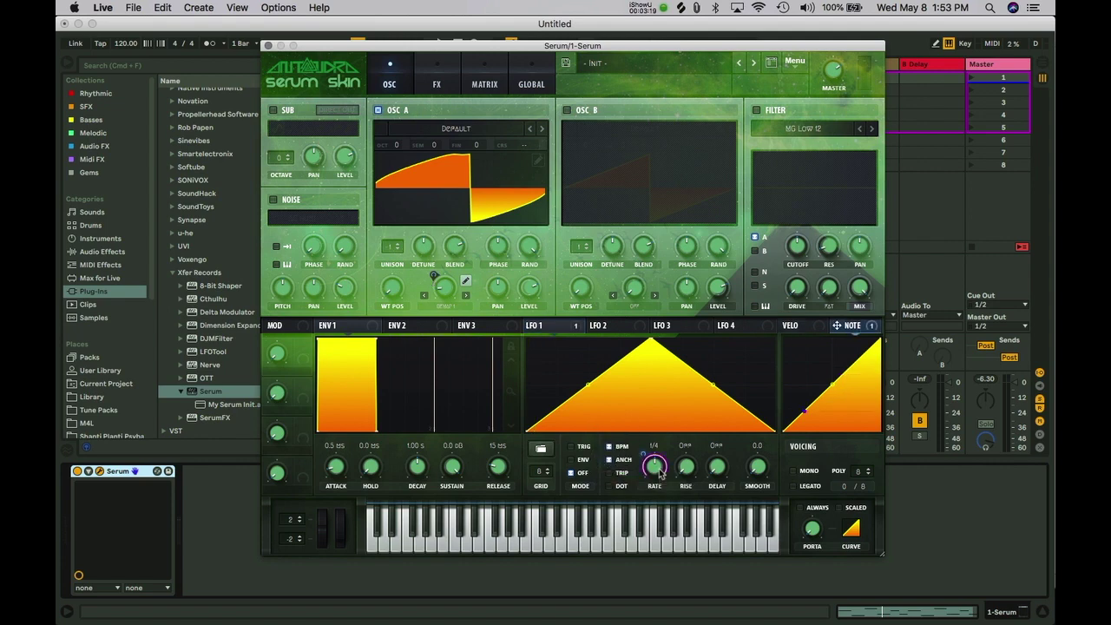
click(609, 446)
click(609, 459)
key(a)
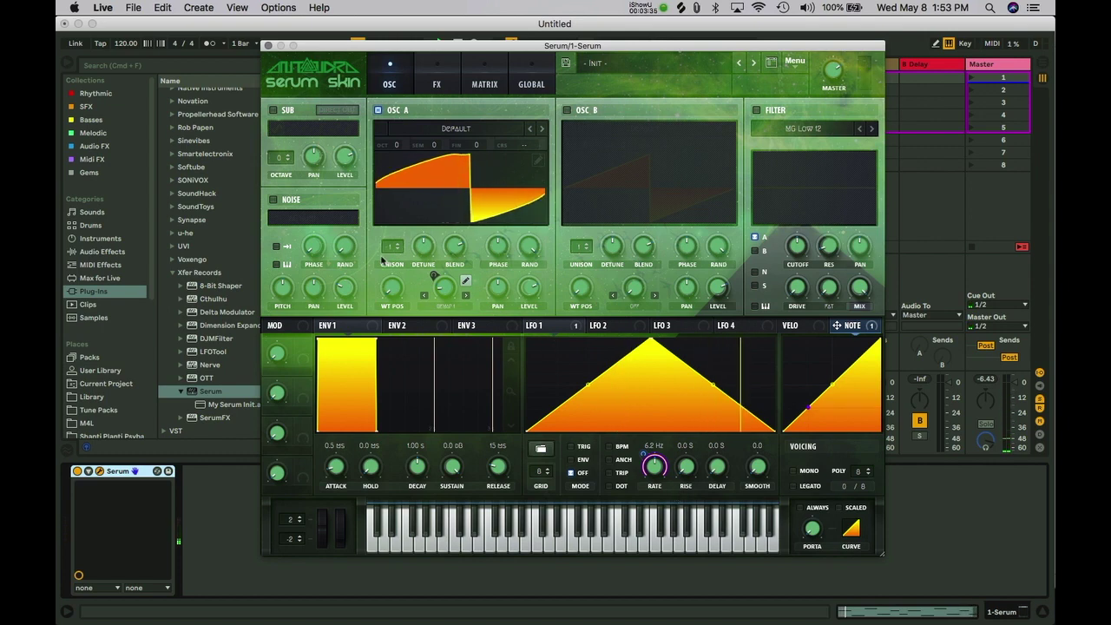
Set Oscillator A's unison to 2 voices and reduce the Note modulation depth on LFO 1's rate.
drag(394, 254, 419, 276)
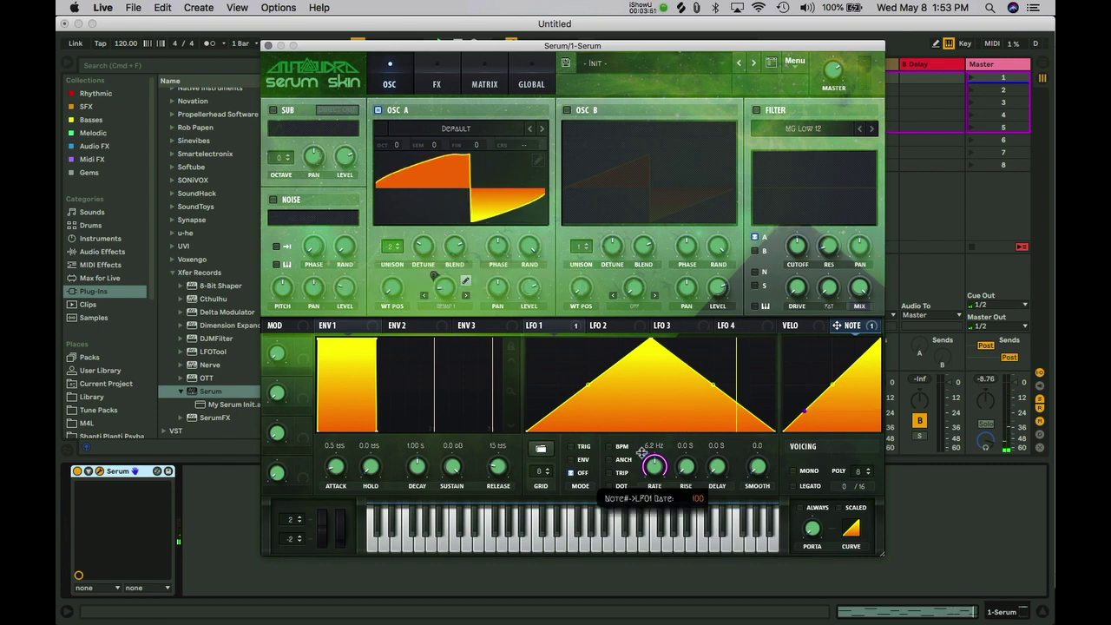
drag(644, 455, 638, 511)
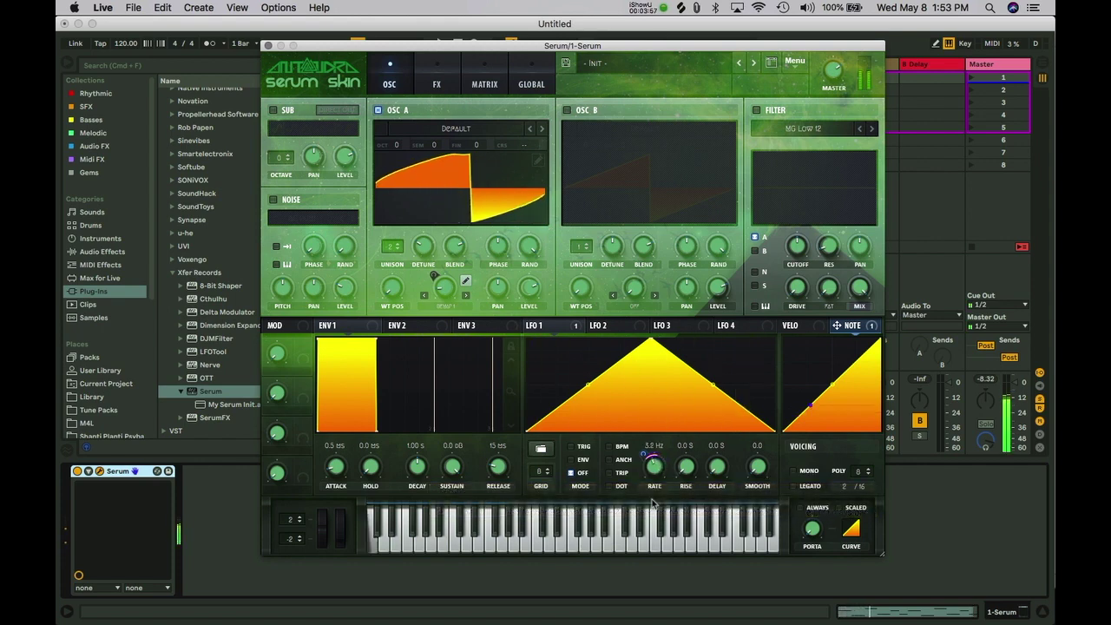
mouse_move(661, 457)
mouse_down()
mouse_move(660, 470)
mouse_move(657, 457)
mouse_up()
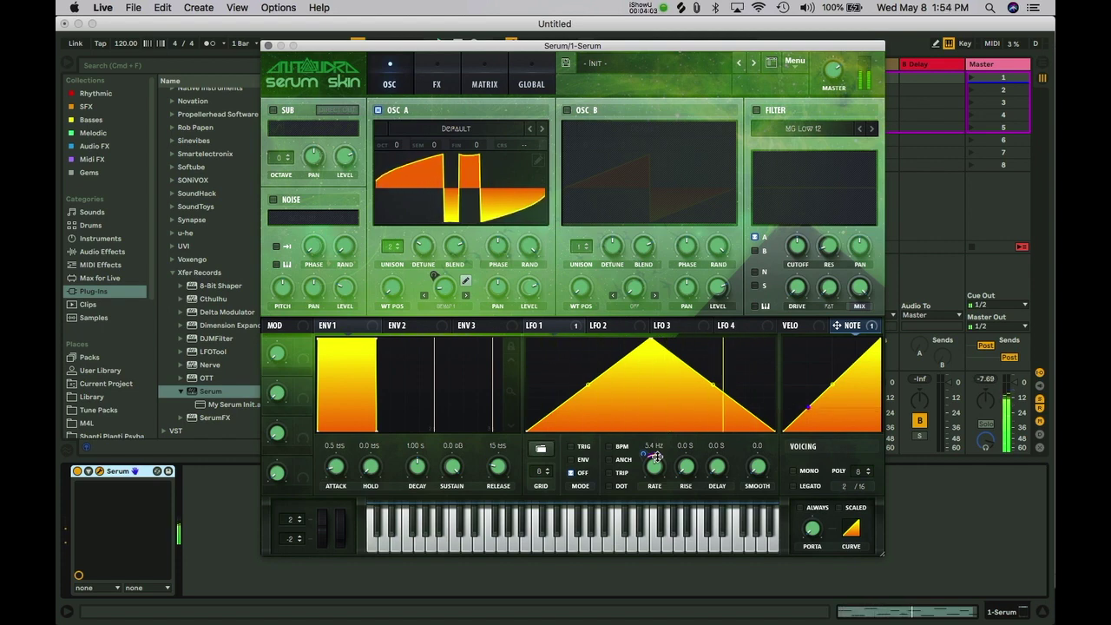
Enable the sub oscillator and the MG Low 12 filter, shaping the filter with more resonance, a slightly lower cutoff and adjusted drive.
click(273, 111)
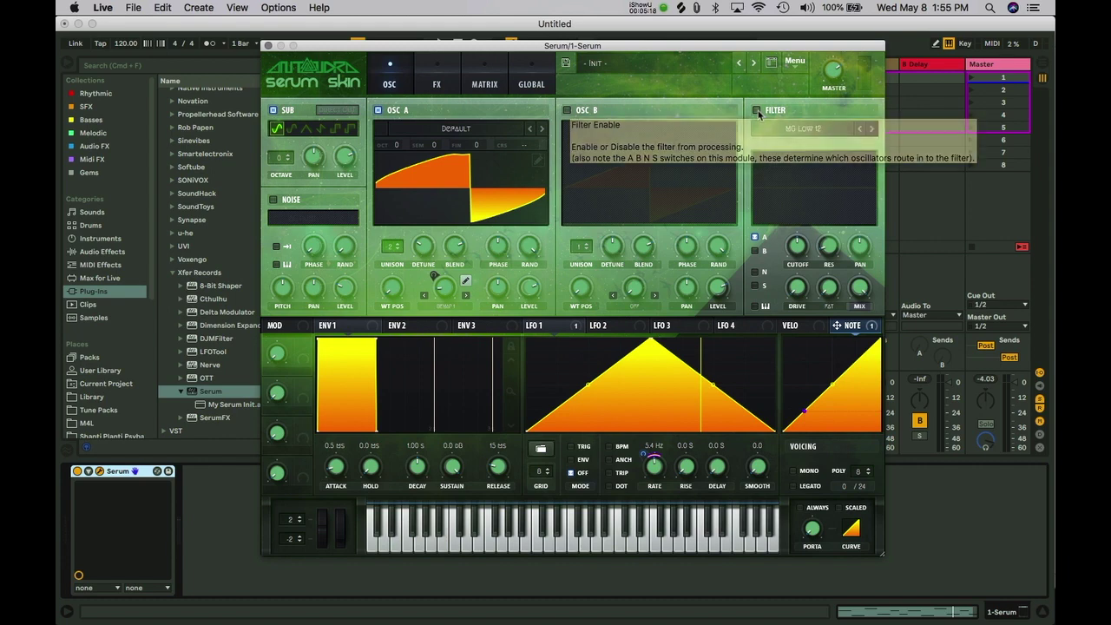
click(755, 110)
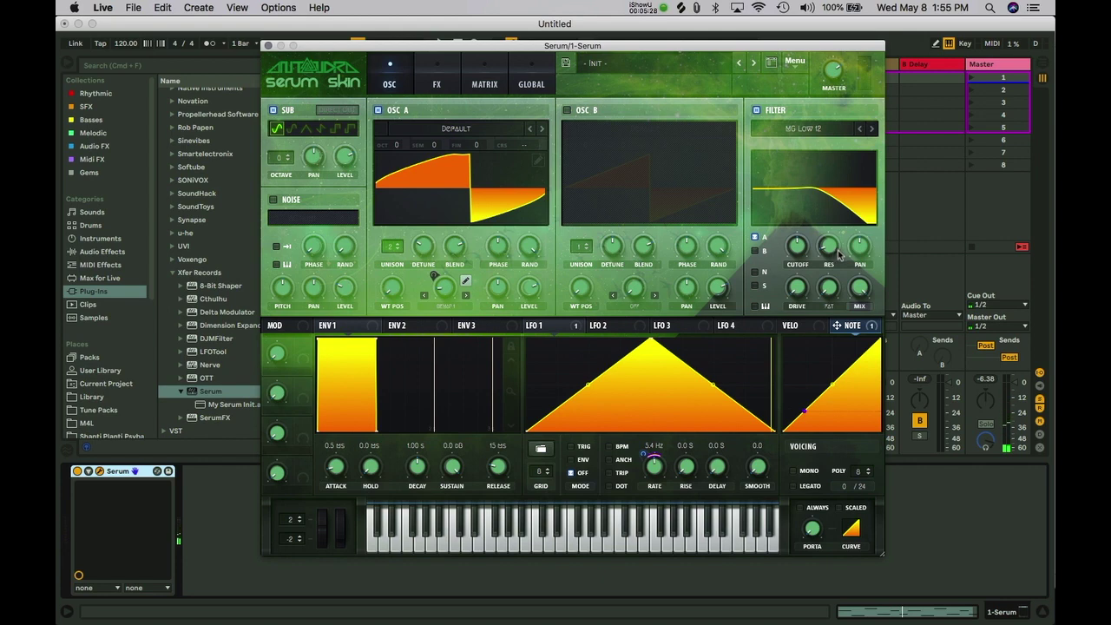
drag(834, 251, 820, 217)
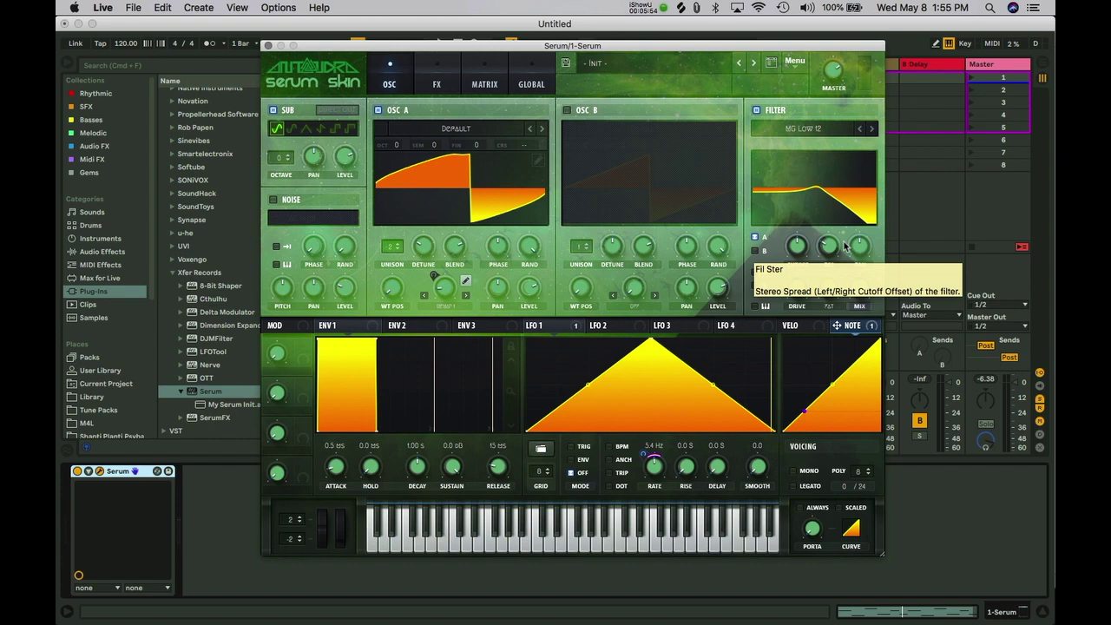
drag(831, 246, 827, 224)
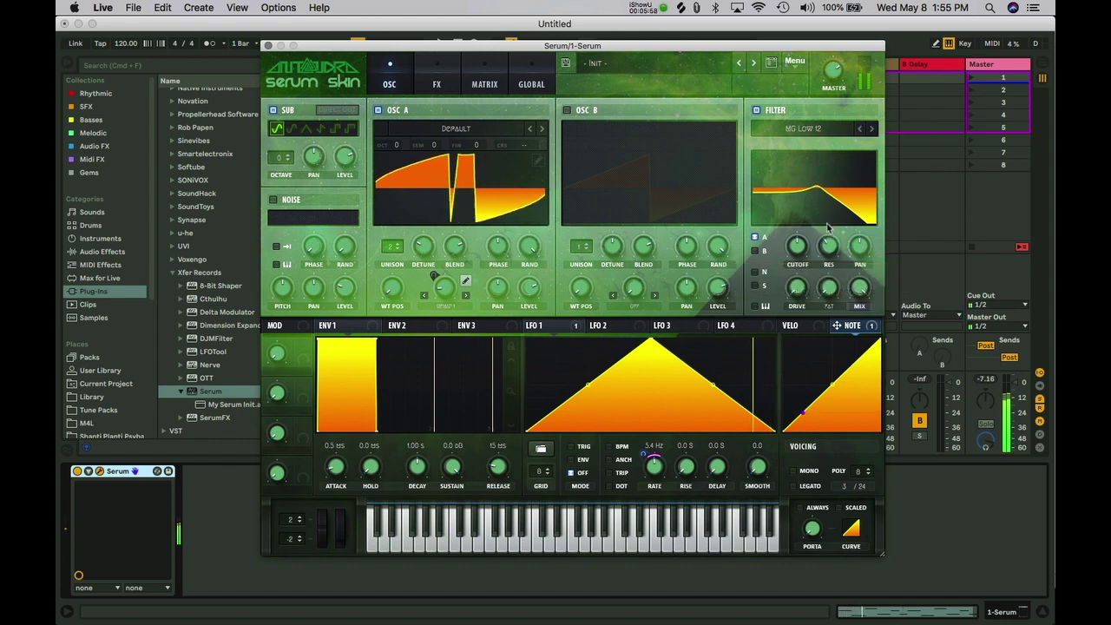
drag(827, 227, 840, 221)
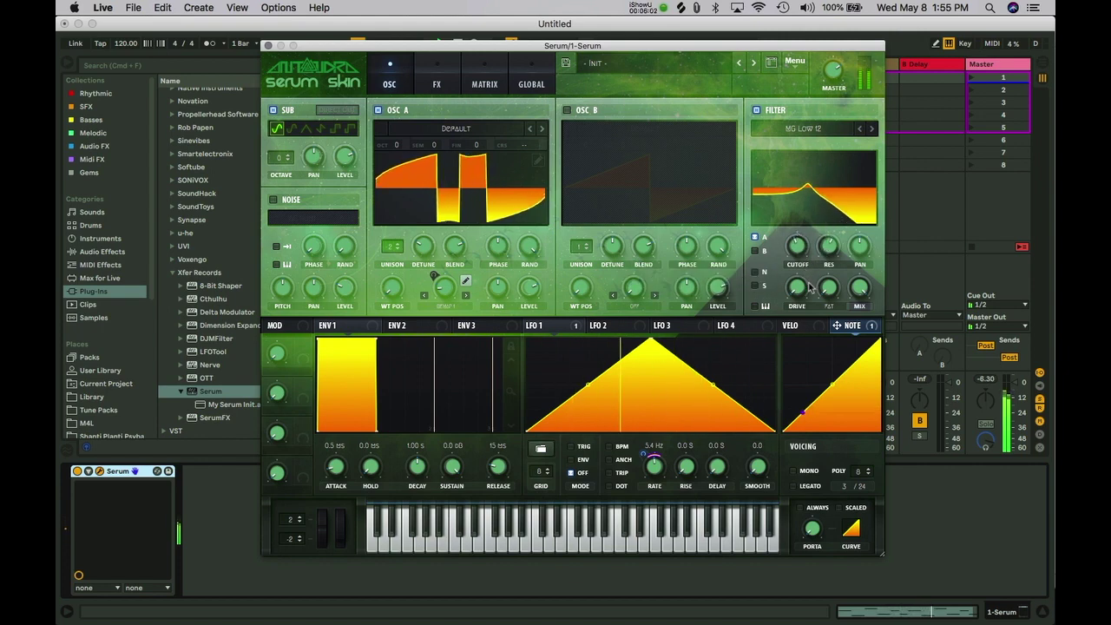
drag(810, 286, 819, 297)
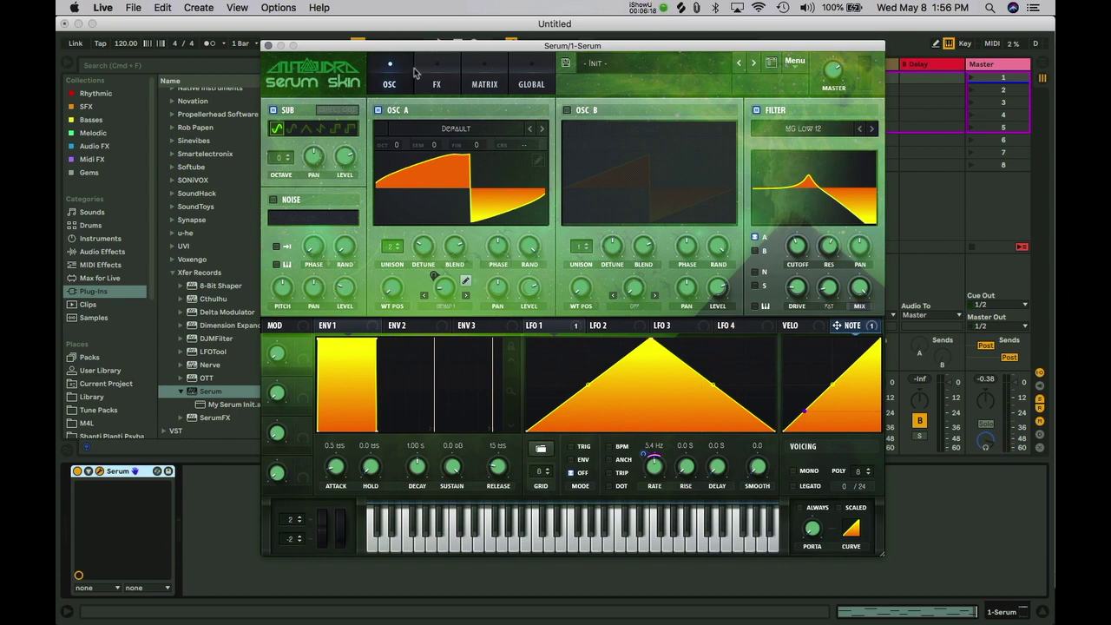
Add a compressor and a Tube distortion to the effects rack, with the distortion drive turned down.
click(447, 90)
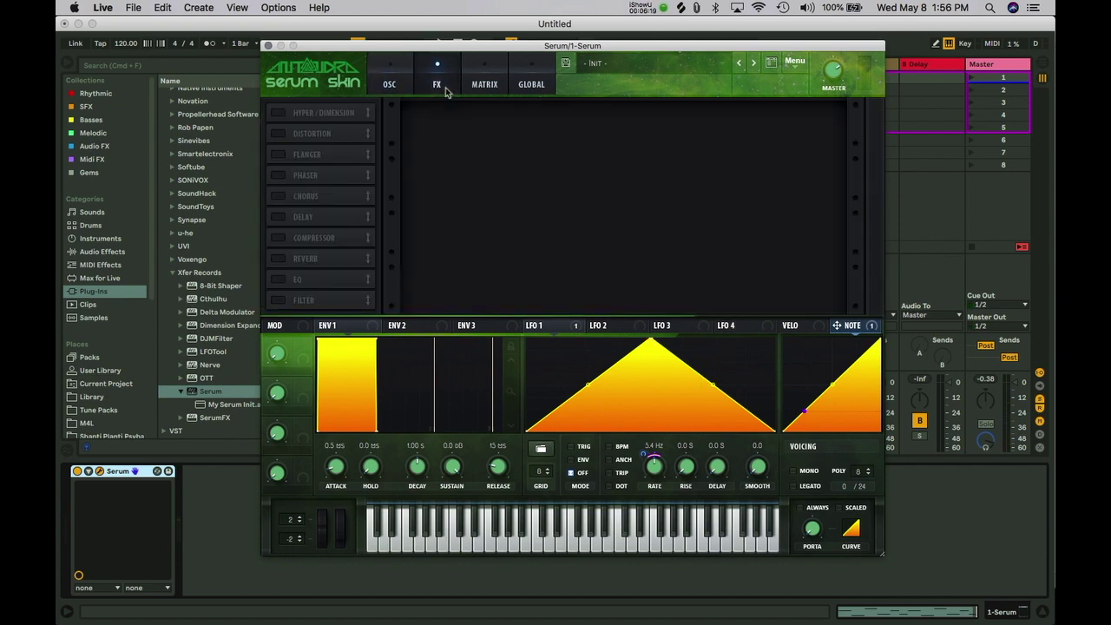
click(278, 238)
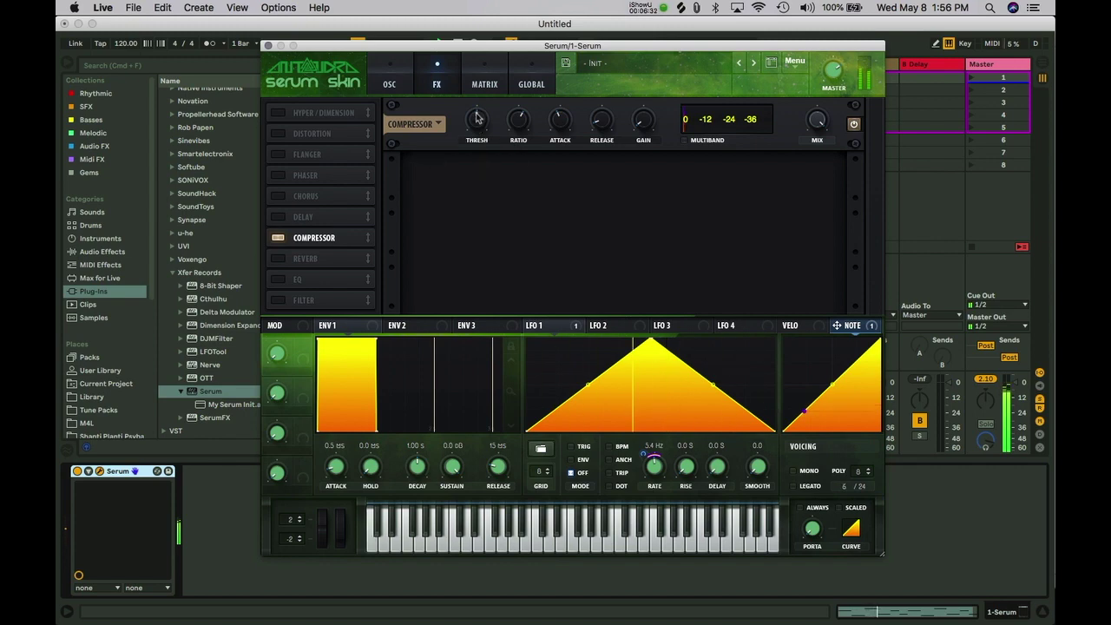
click(281, 133)
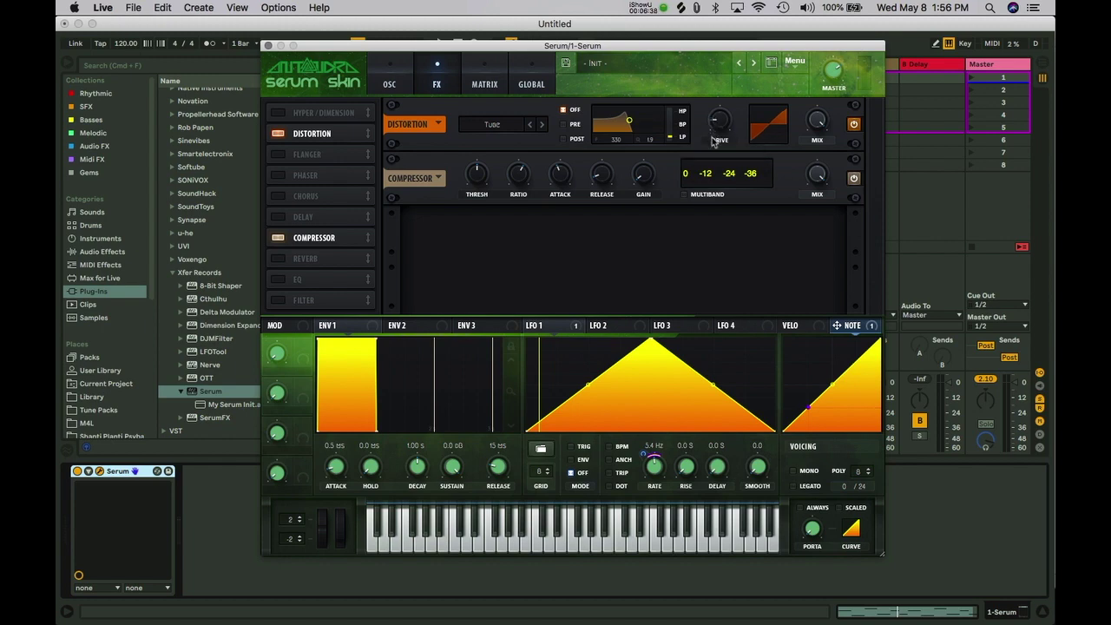
mouse_move(721, 144)
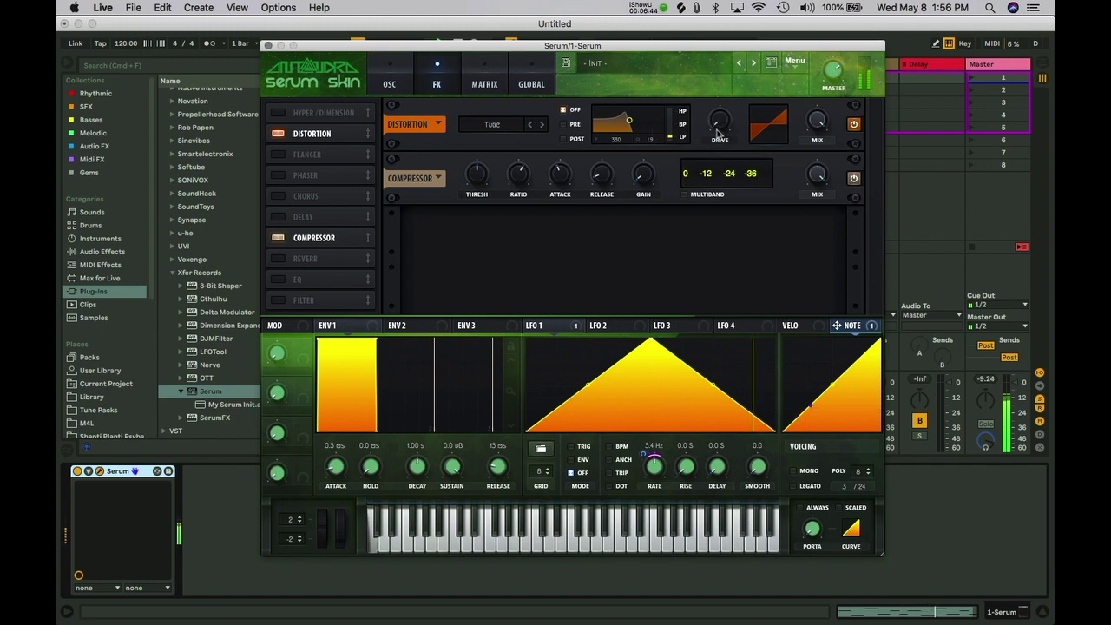
Enable keyboard tracking for the filter cutoff and raise the synth's master volume.
click(382, 84)
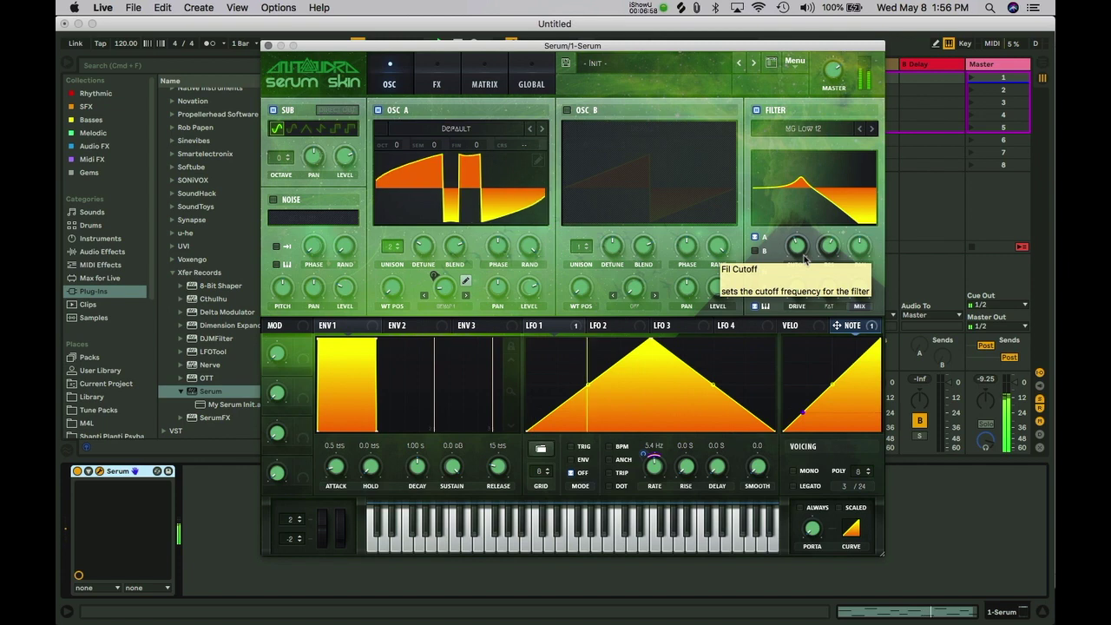
click(437, 78)
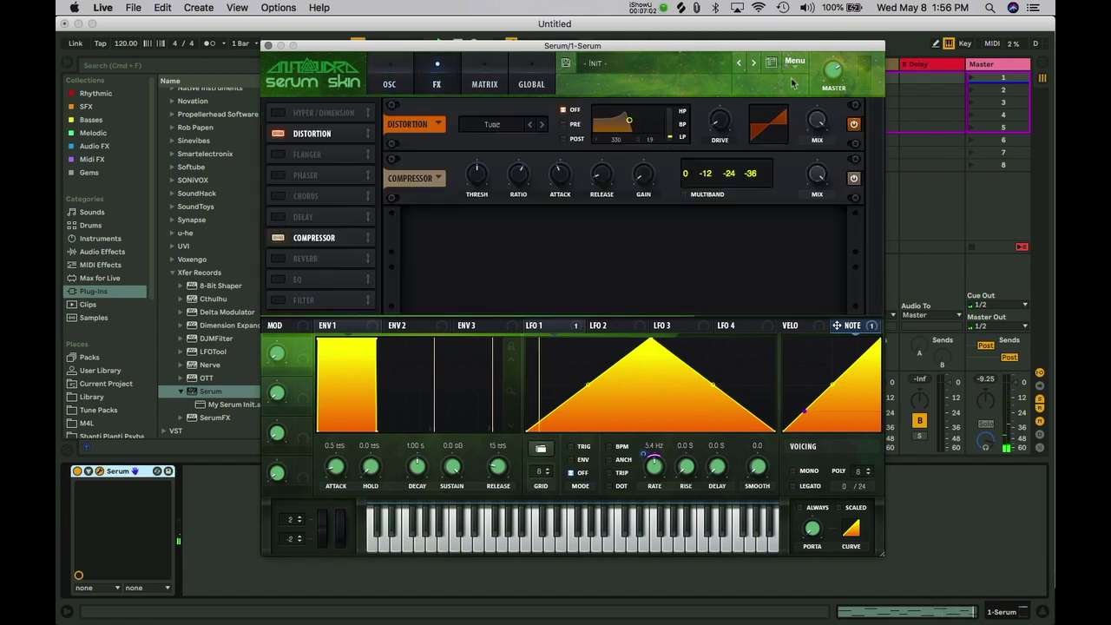
click(833, 72)
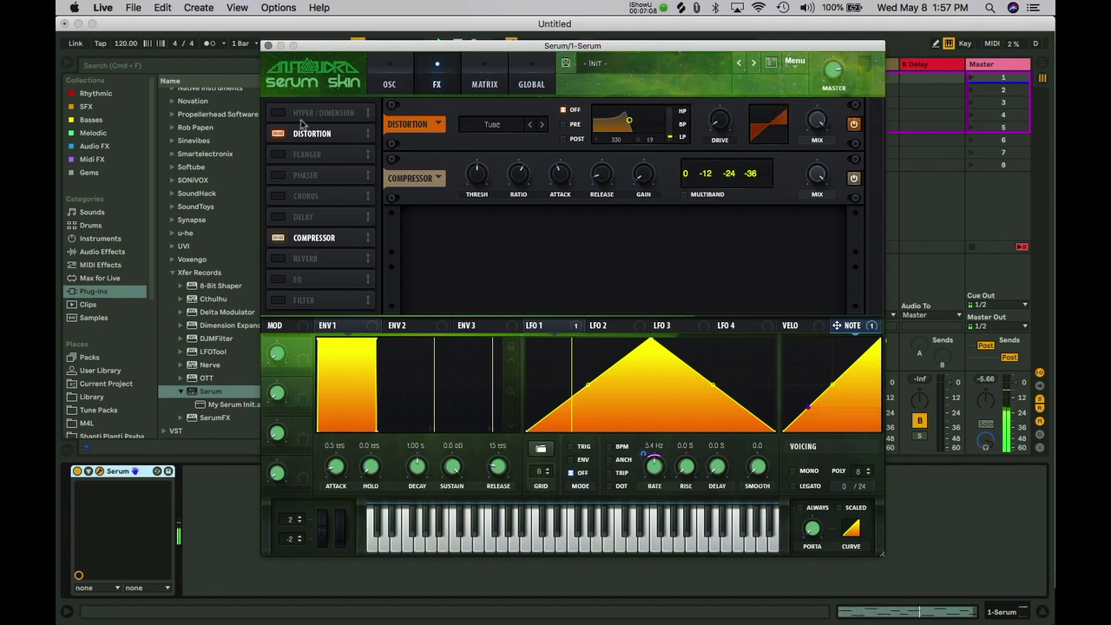
Change the distortion type to Sin Fold and adjust its drive by ear.
click(490, 126)
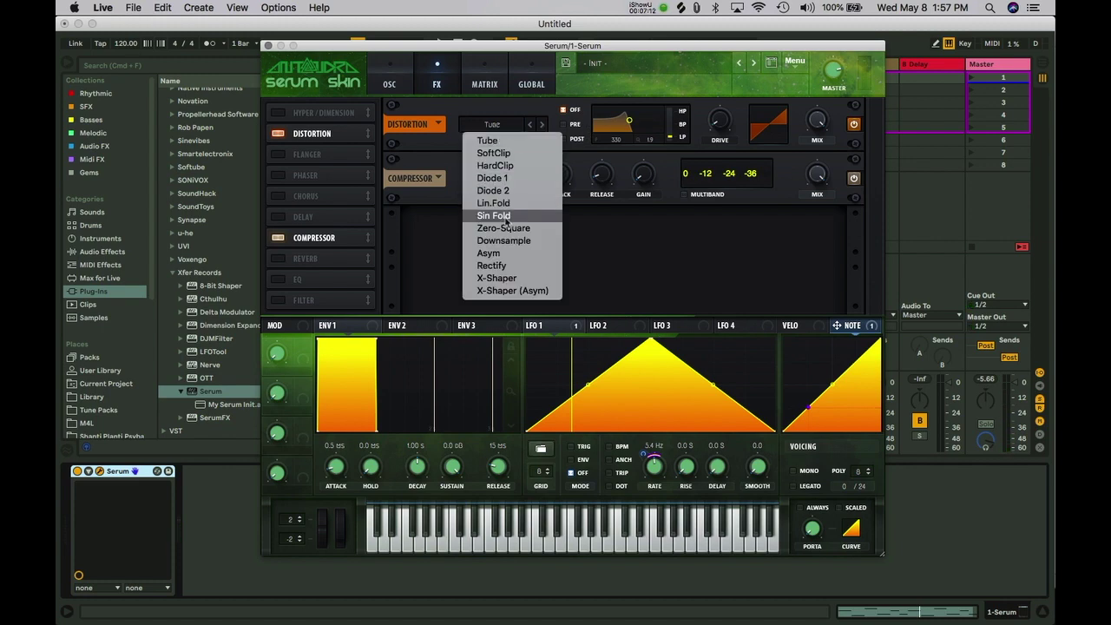
click(704, 139)
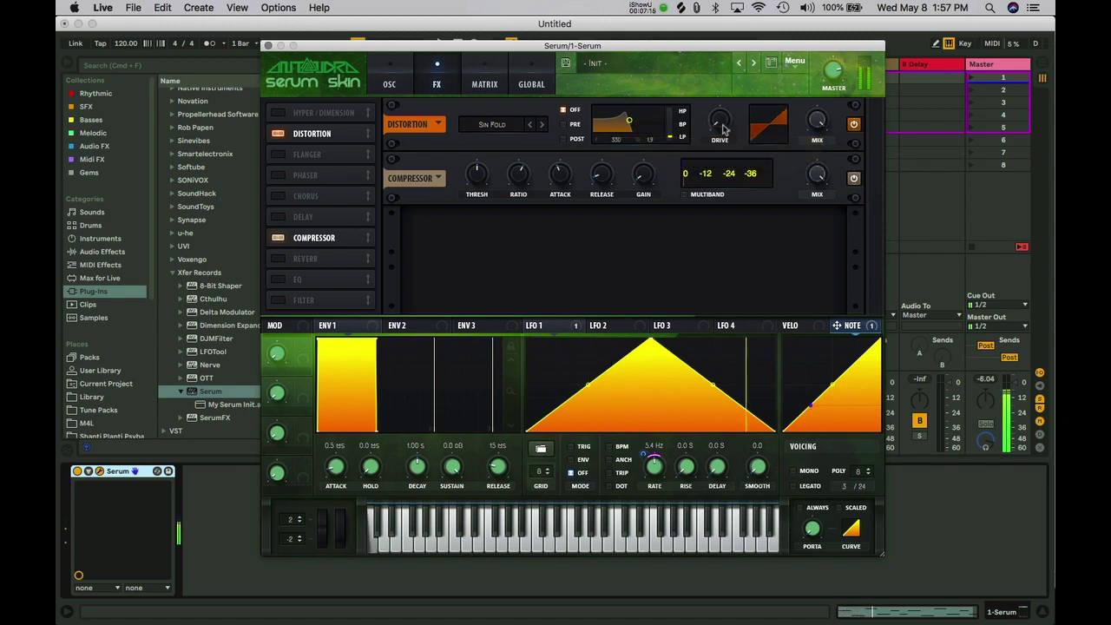
drag(723, 130, 721, 116)
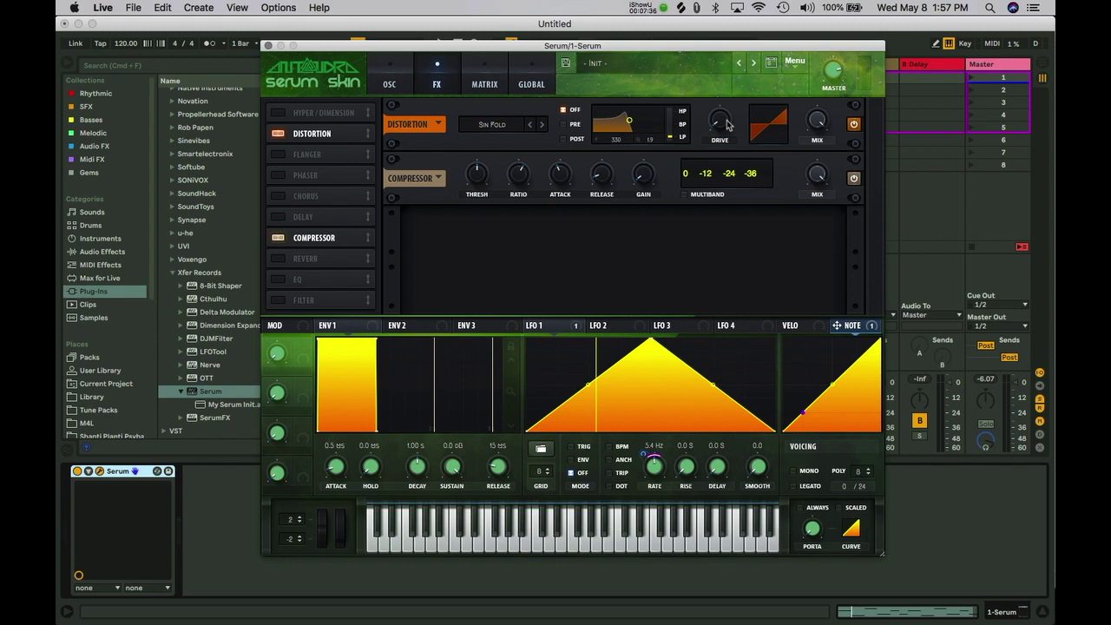
Add a second frame to oscillator A's wavetable and fill it with the saw analog single formula.
click(390, 78)
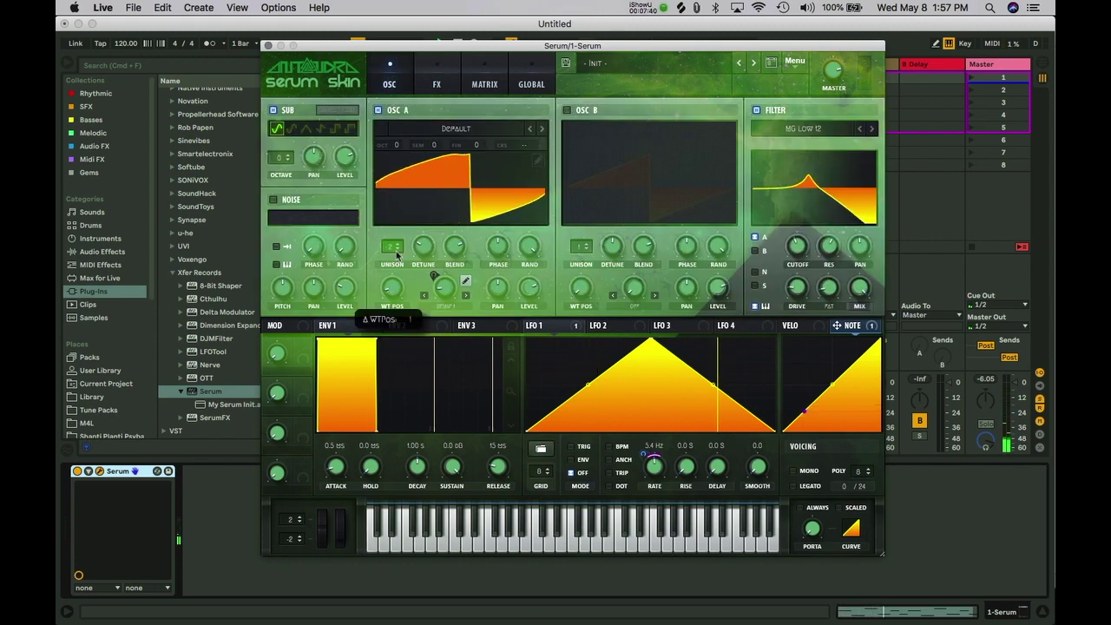
click(538, 162)
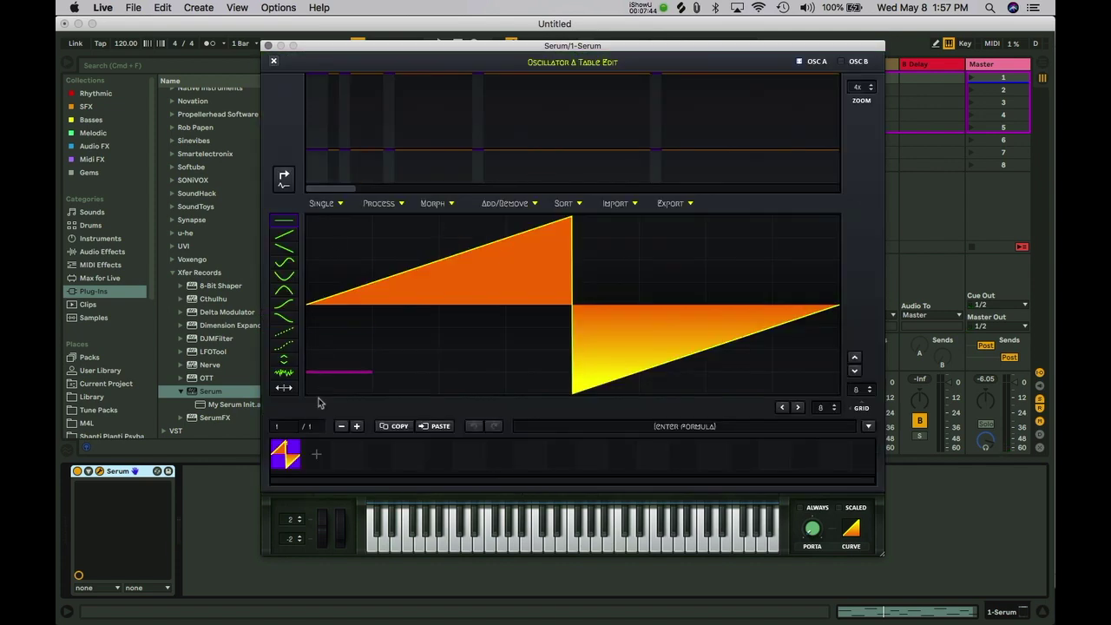
click(317, 457)
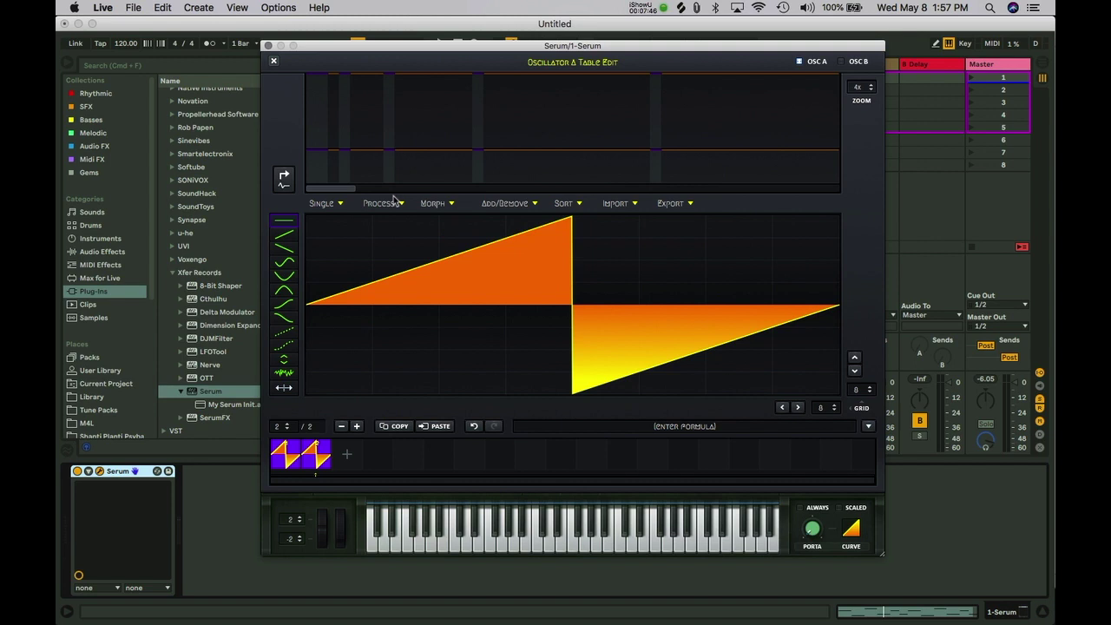
click(502, 203)
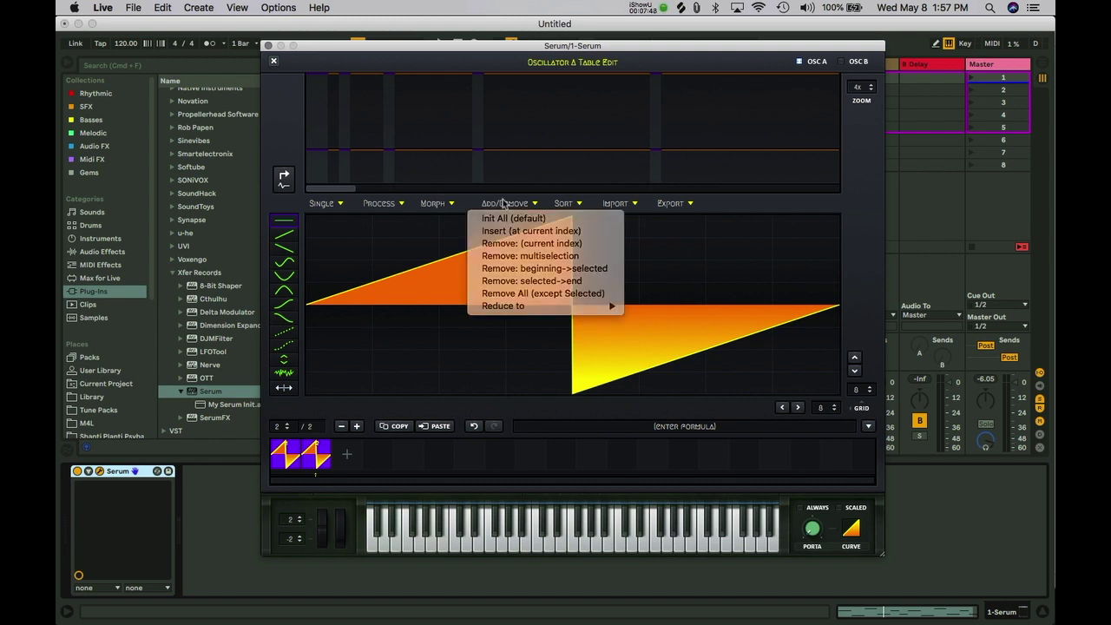
click(739, 306)
click(869, 426)
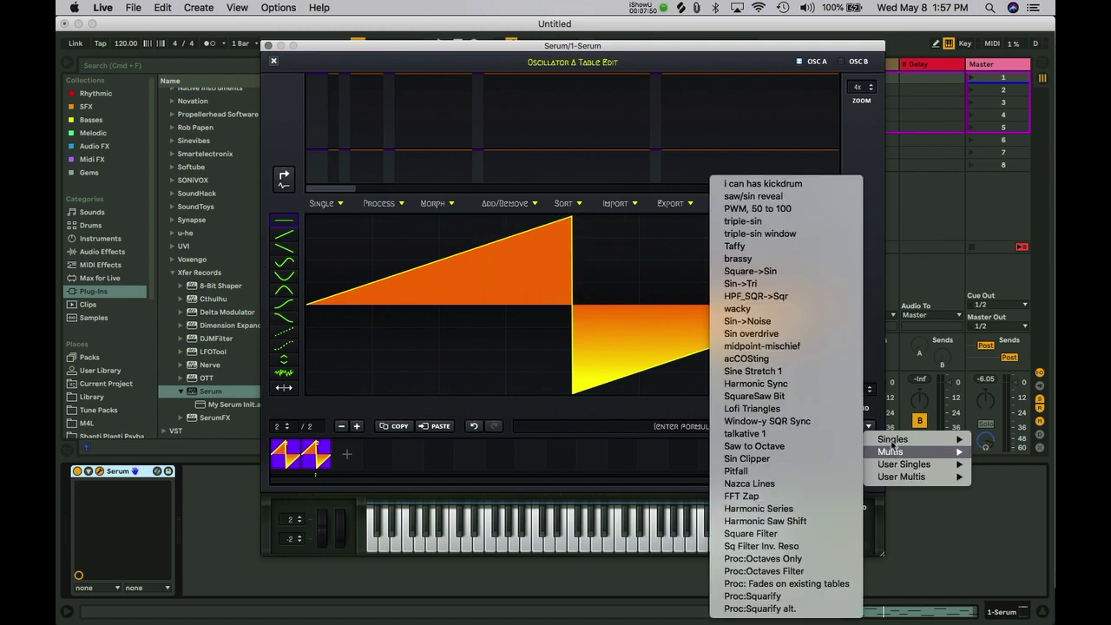
mouse_move(894, 439)
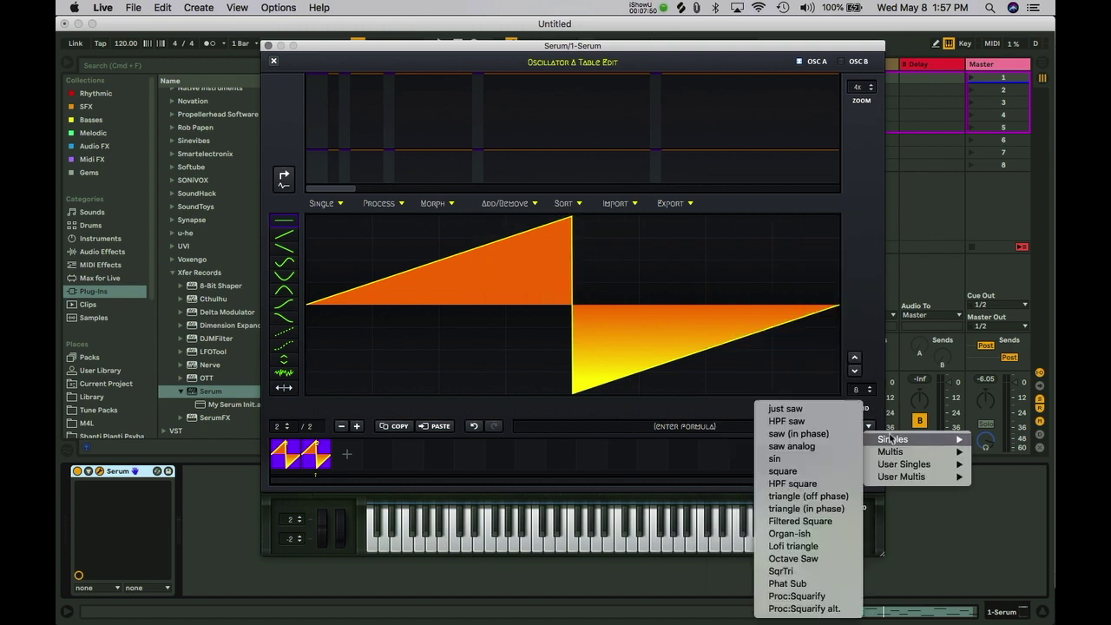
click(799, 446)
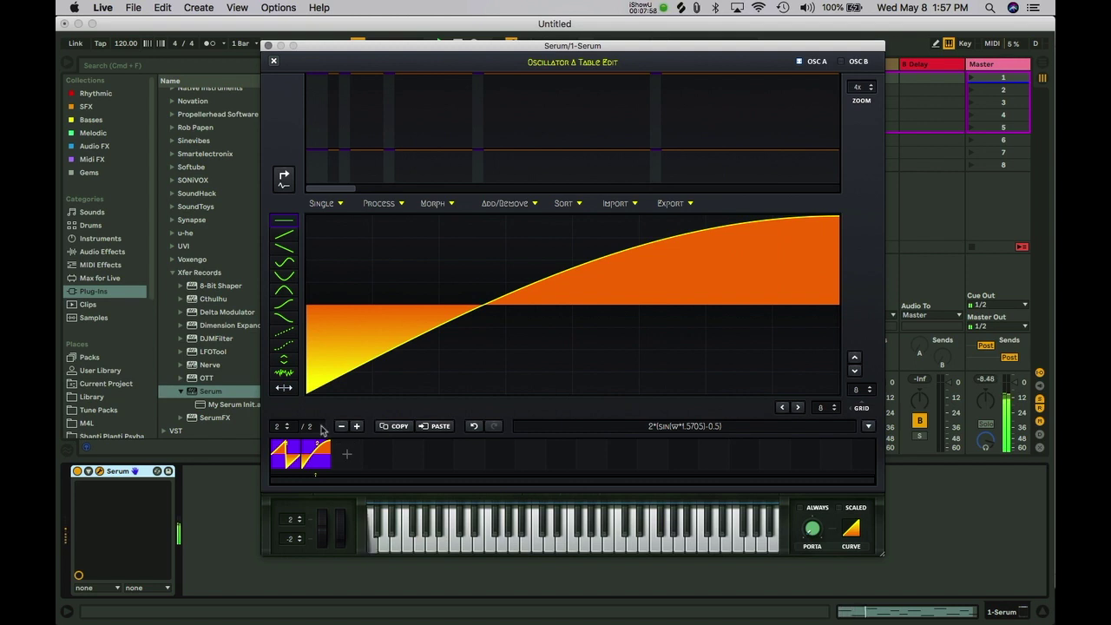
Add a third frame to oscillator A's wavetable using the Organ-ish single formula and close the table editor.
click(346, 452)
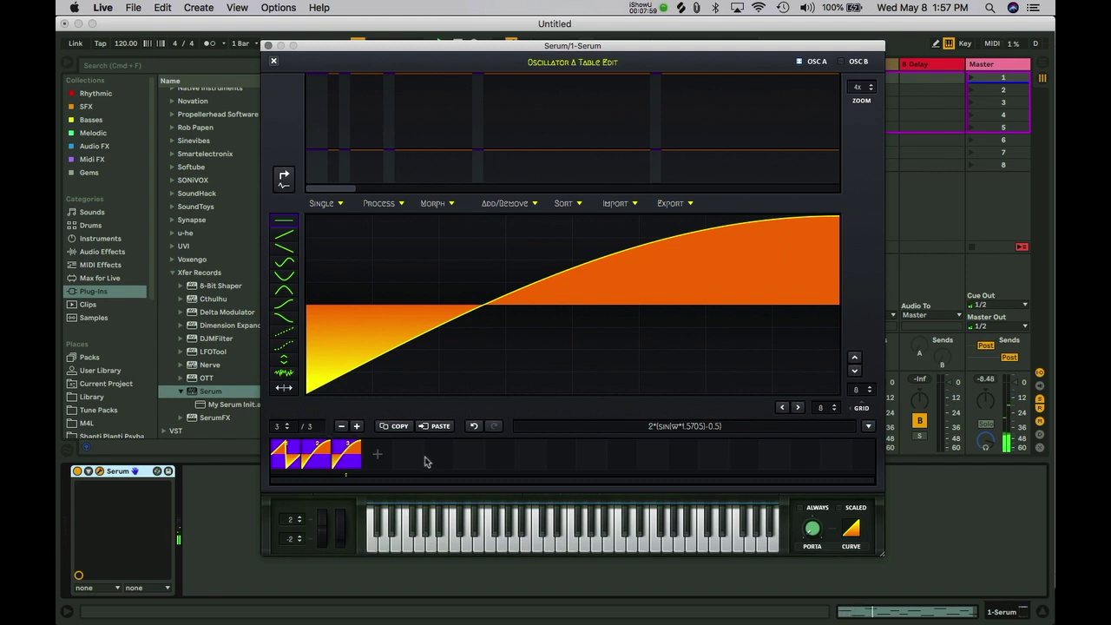
click(869, 427)
mouse_move(890, 441)
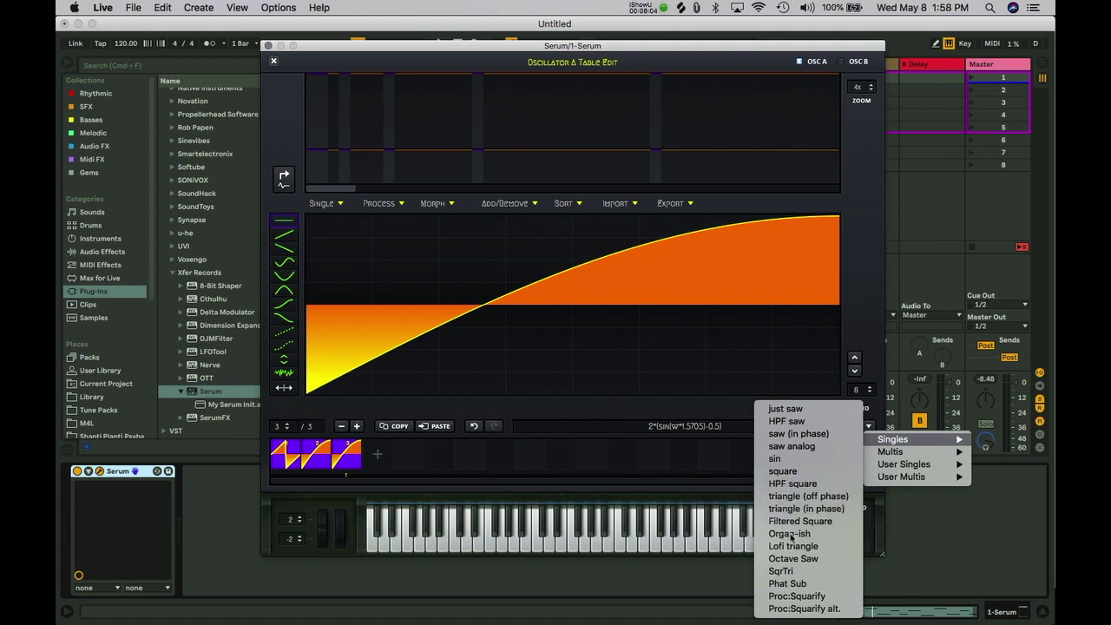
click(790, 535)
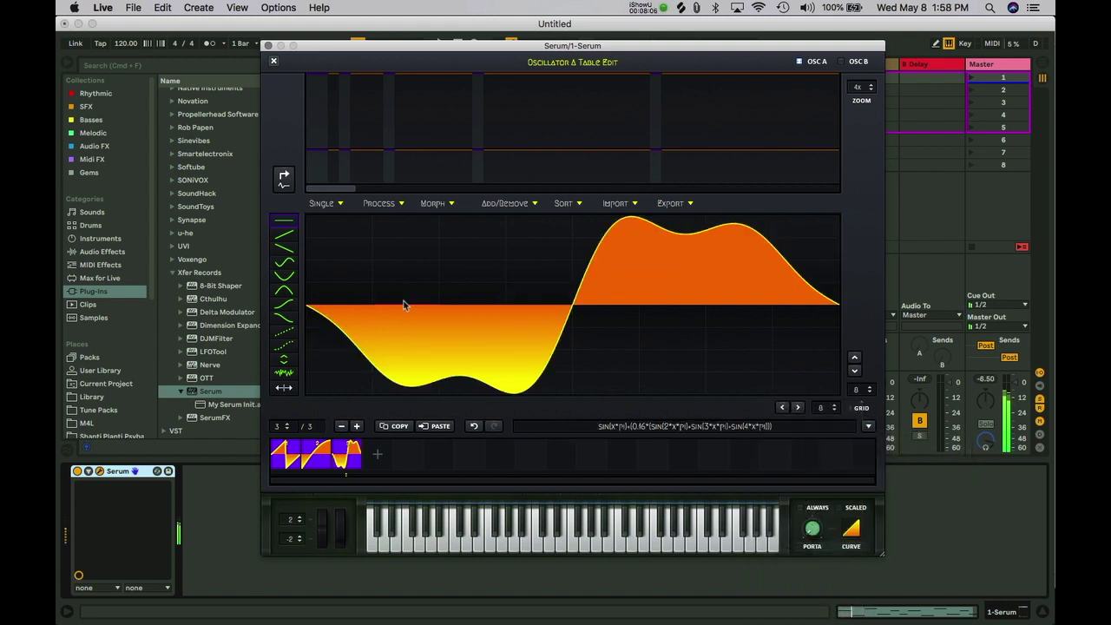
click(273, 61)
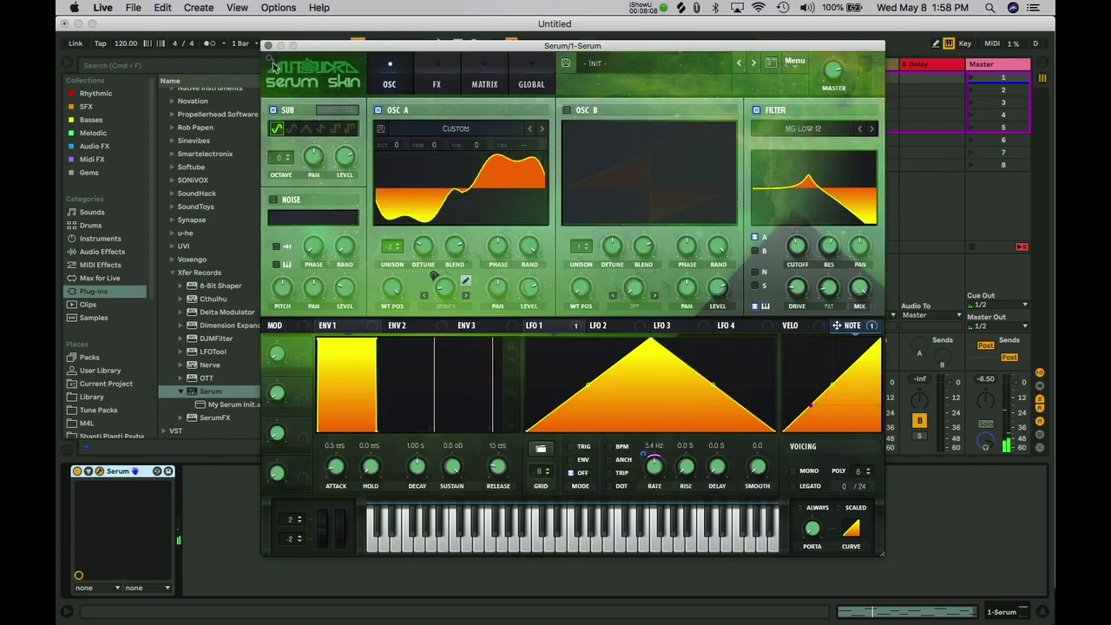
Apply a spectral morph across the frames of oscillator A's custom wavetable and return to the oscillator view.
click(538, 161)
click(290, 448)
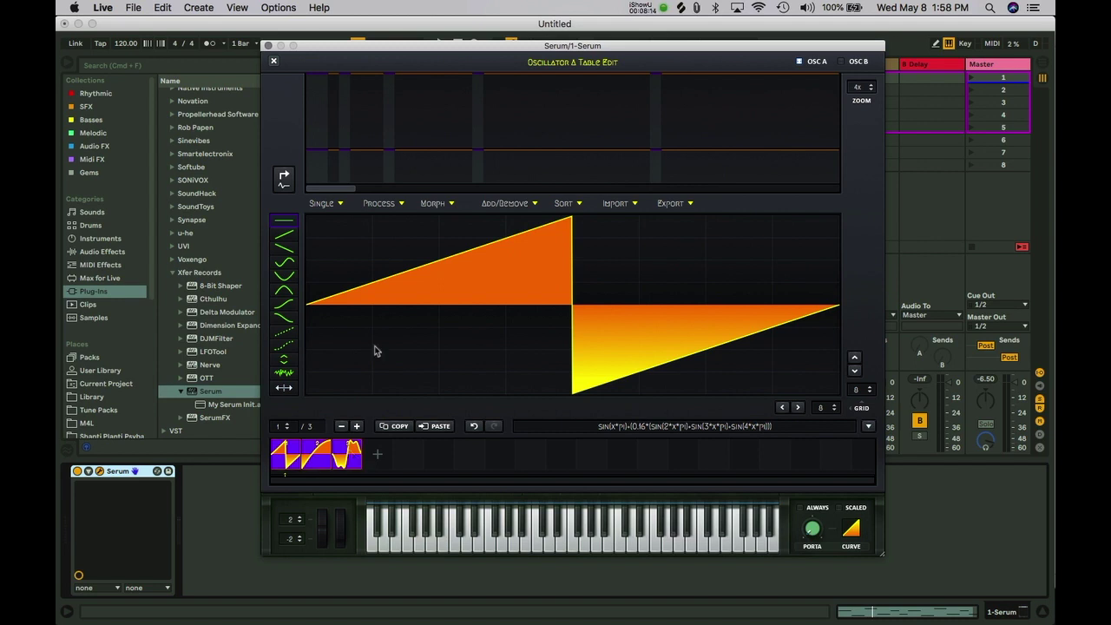
click(520, 201)
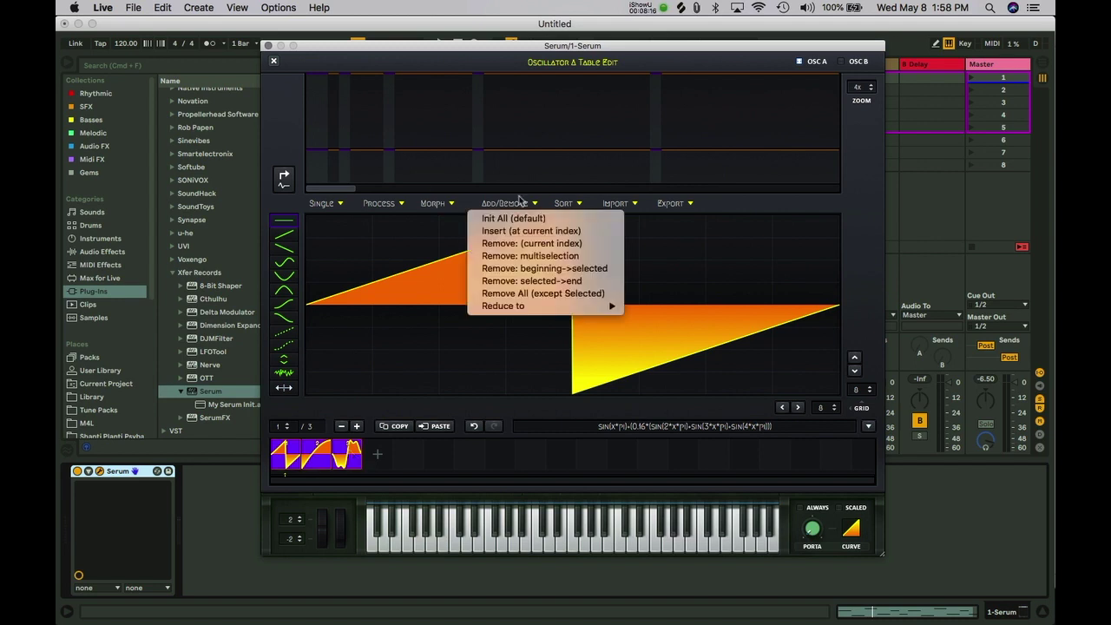
click(434, 203)
click(434, 203)
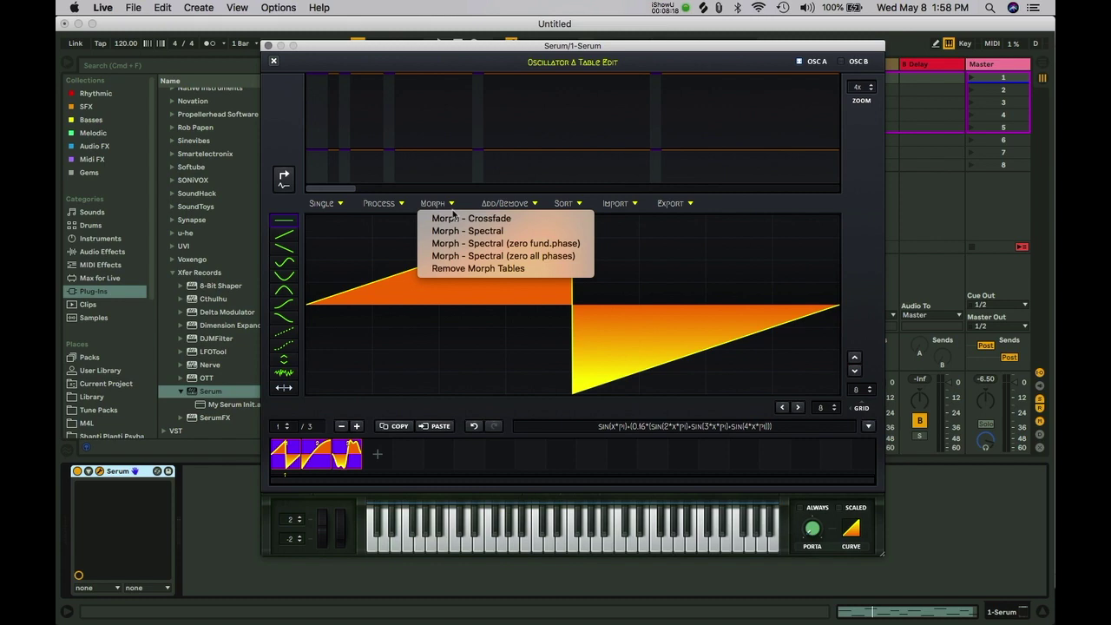
click(450, 232)
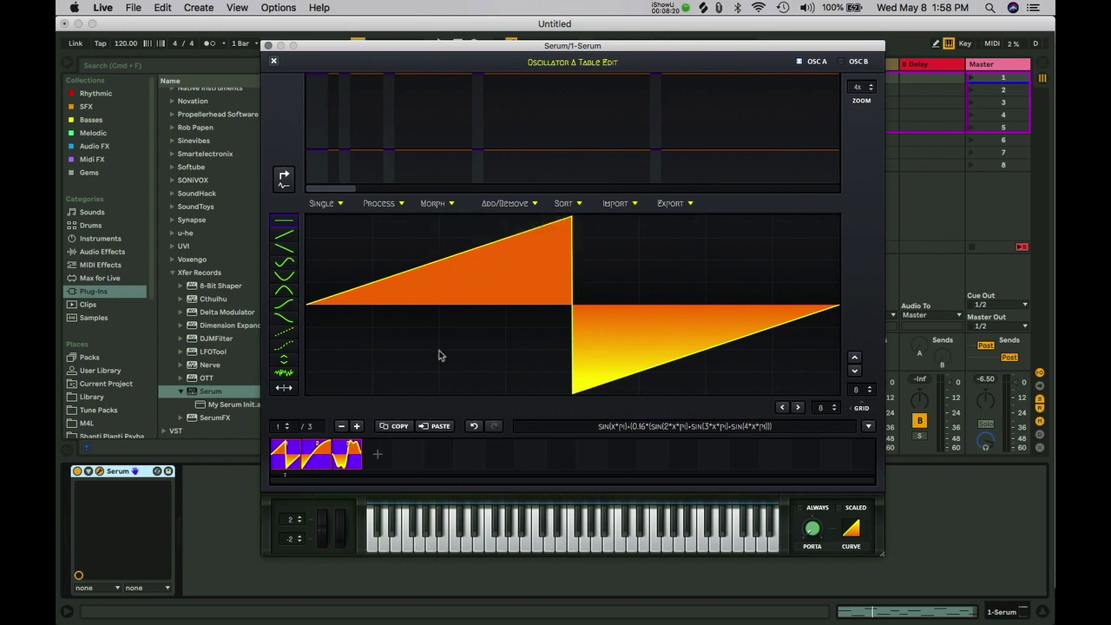
click(275, 64)
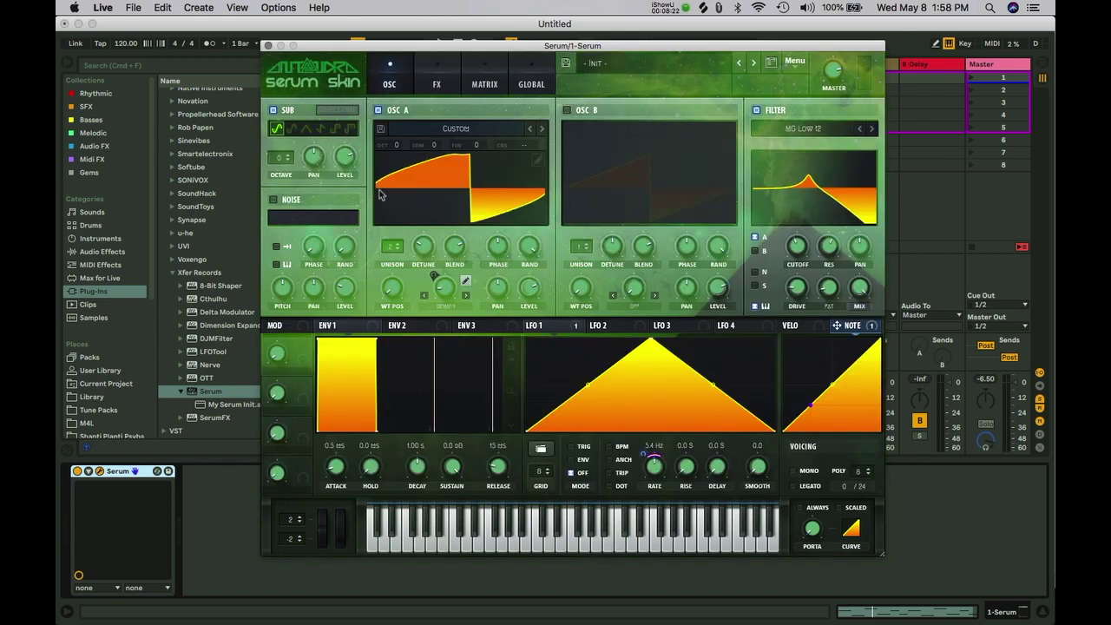
Show oscillator A's wavetable in 3D and modulate its wavetable position with LFO 2 at a 2 bar rate.
click(427, 196)
drag(389, 288, 358, 292)
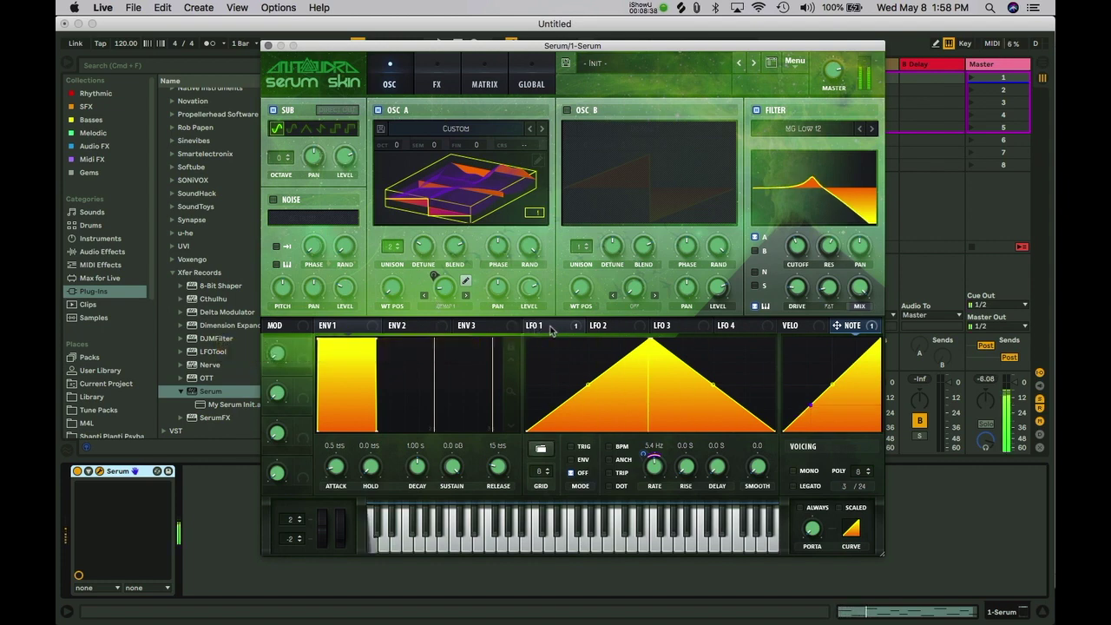
drag(608, 330, 397, 293)
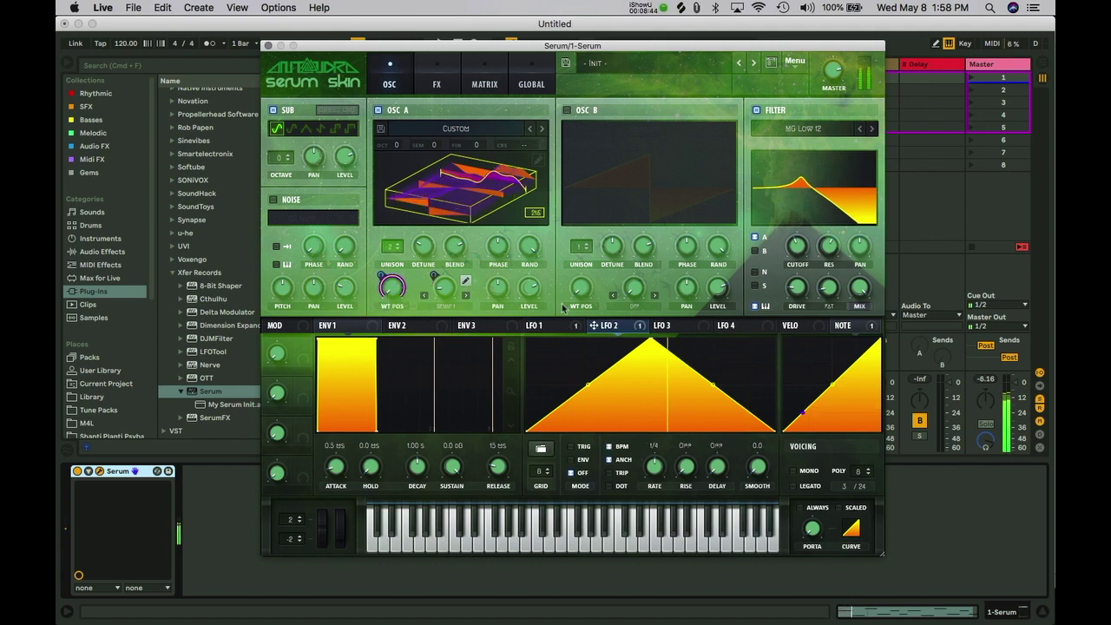
drag(655, 467, 654, 486)
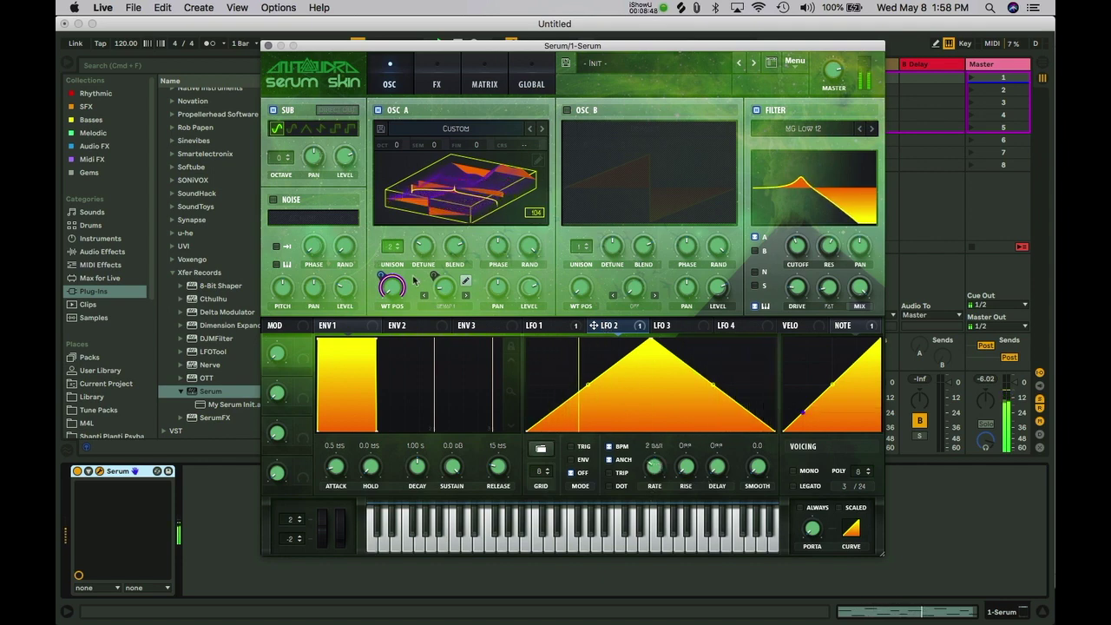
Reduce LFO 2's modulation depth on oscillator A's wavetable position to a small range by ear.
mouse_move(444, 289)
drag(529, 325, 435, 279)
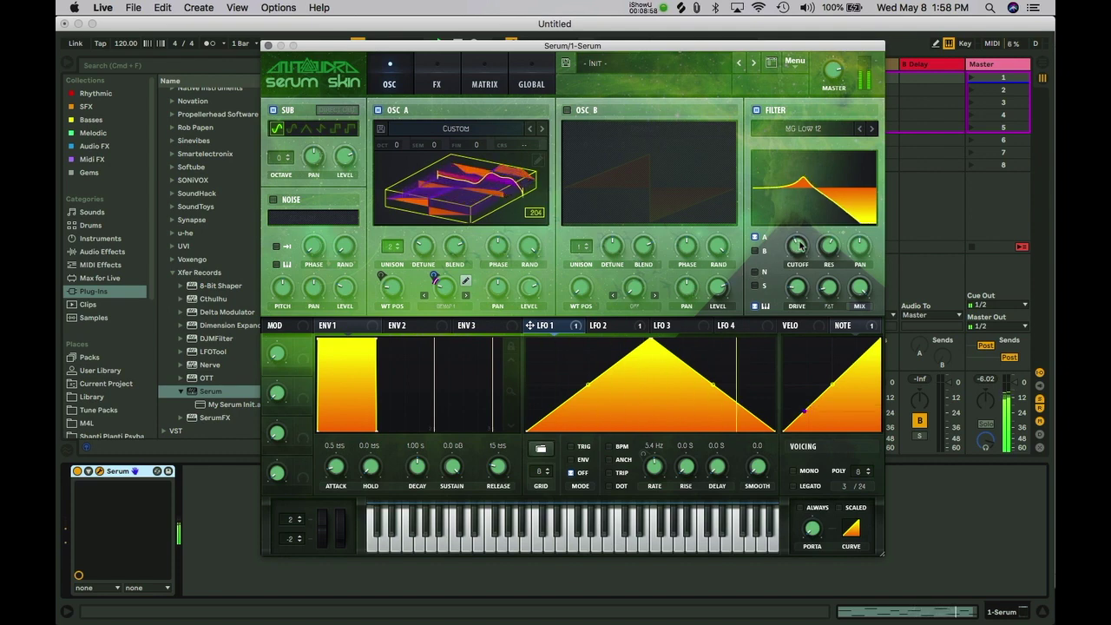
mouse_move(795, 275)
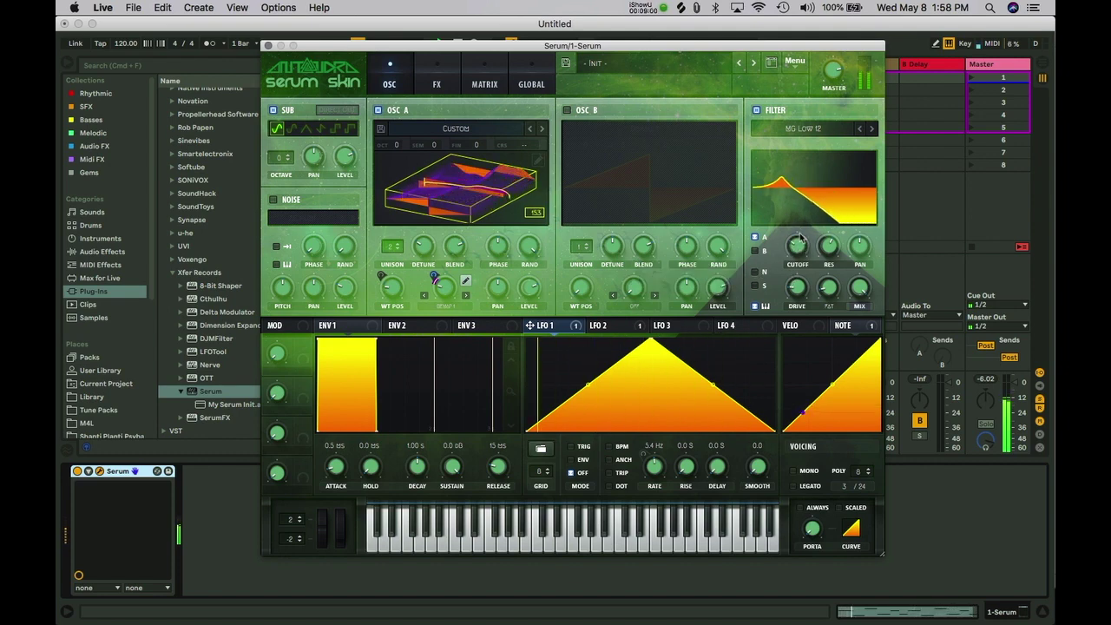
drag(599, 325, 392, 288)
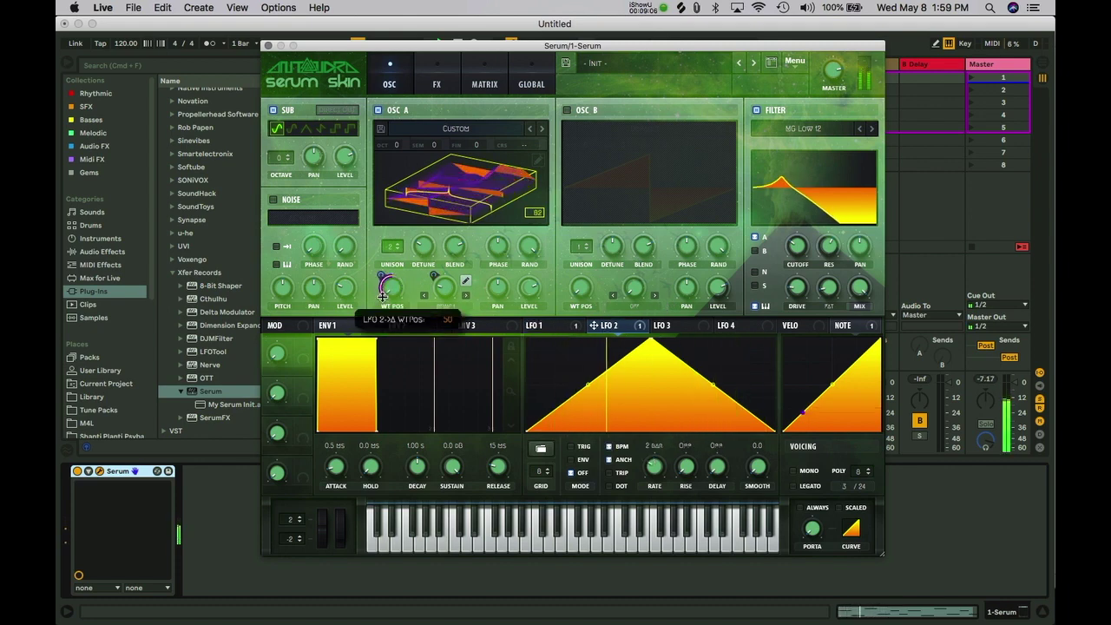
drag(384, 285, 397, 257)
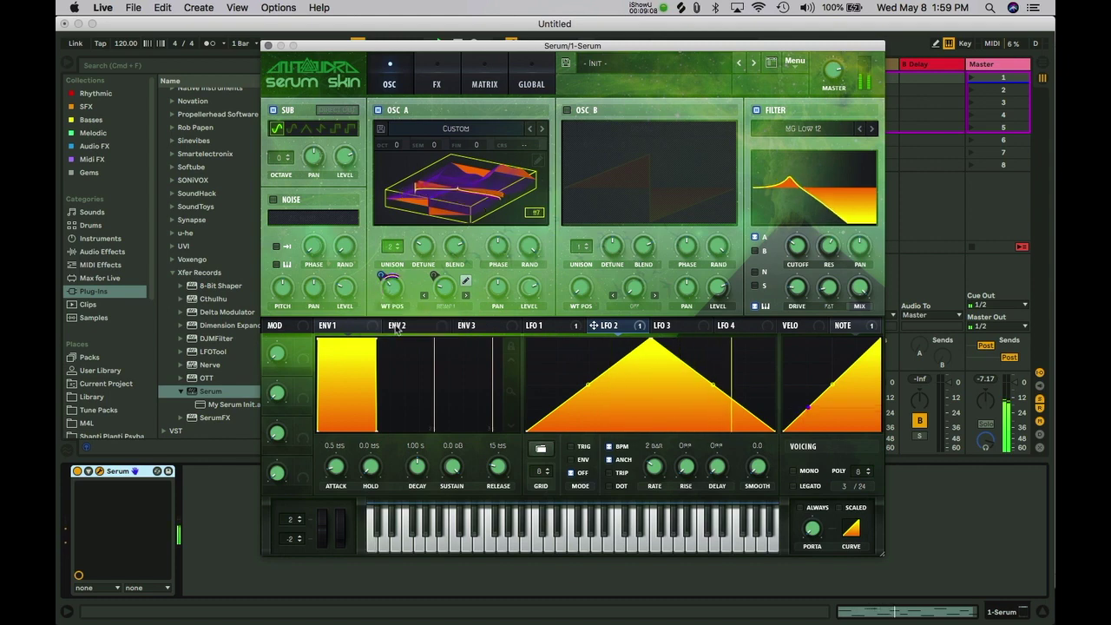
drag(382, 279, 379, 300)
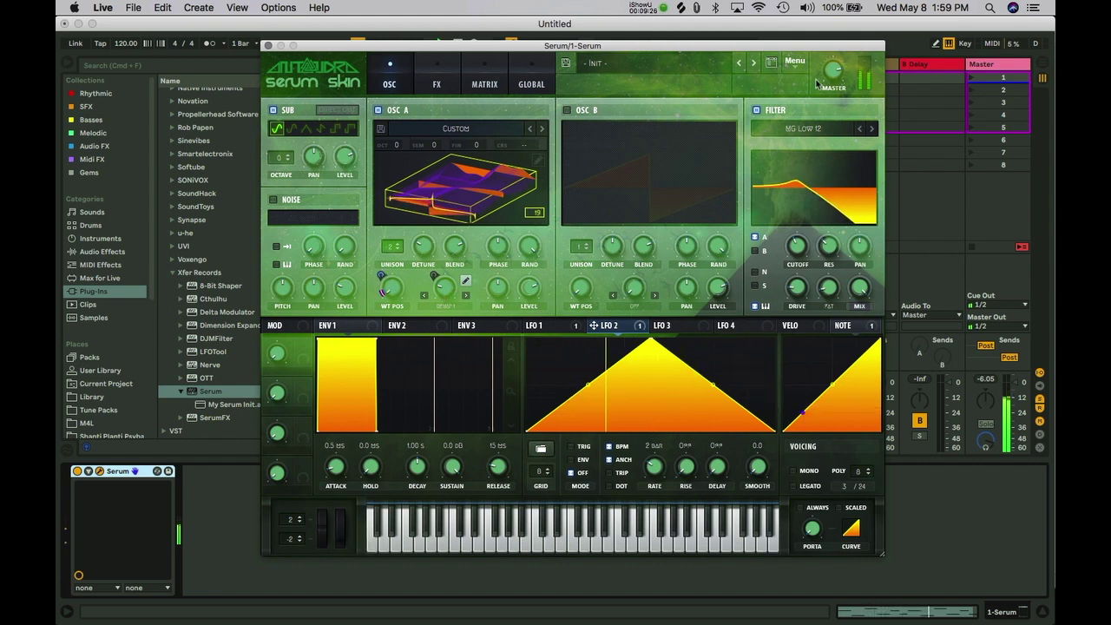
mouse_move(837, 69)
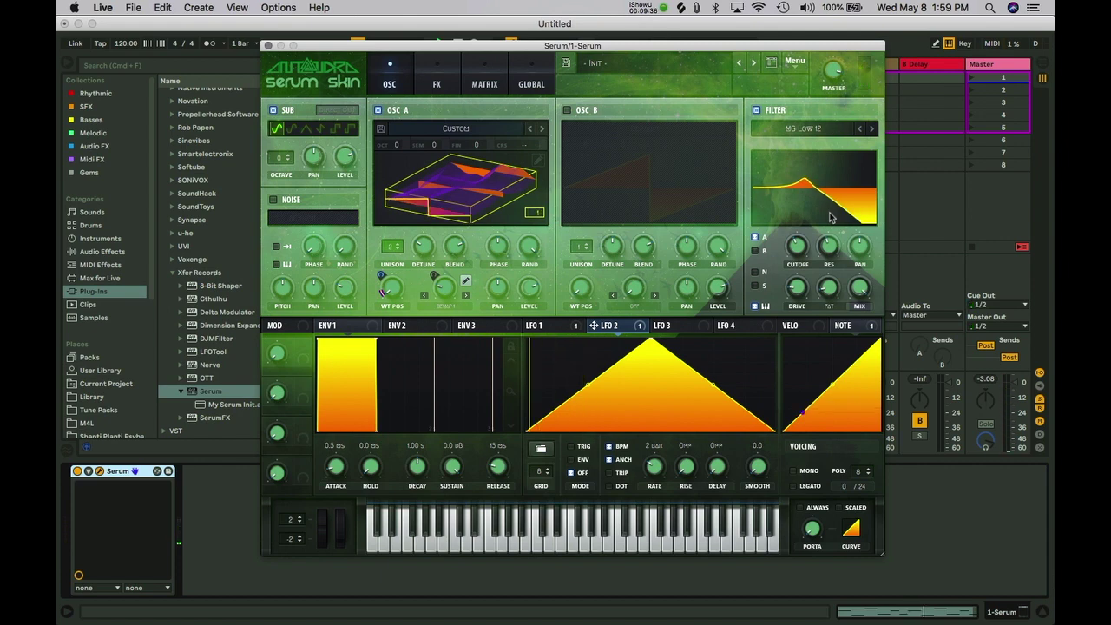
Enable oscillator B with the Analog wavetable Basic Shapes and set its wavetable position to 5.
click(569, 110)
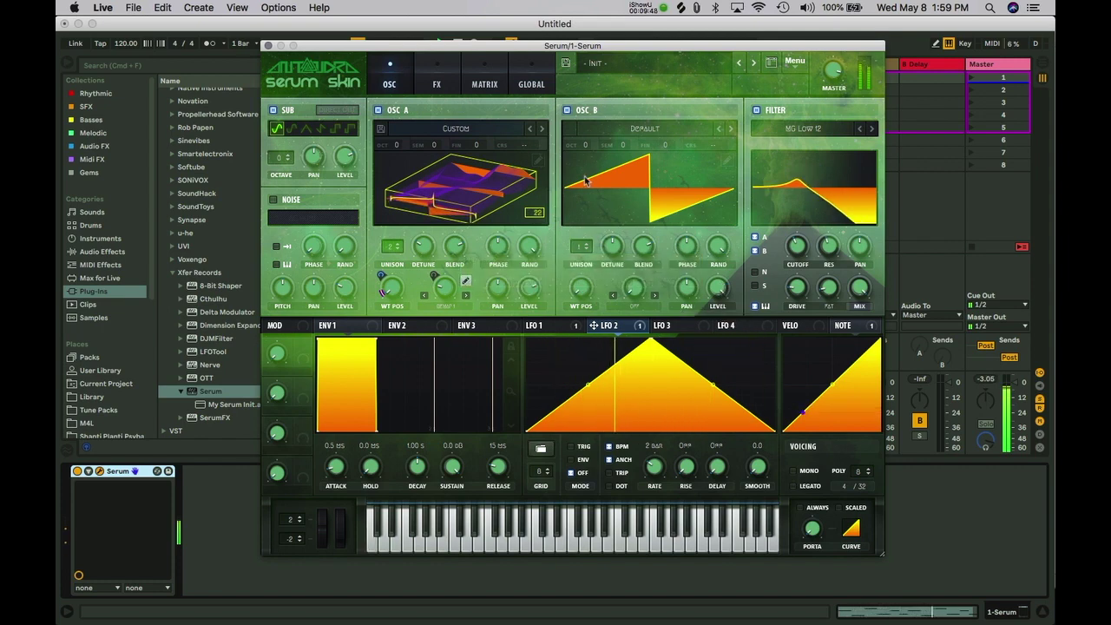
click(635, 130)
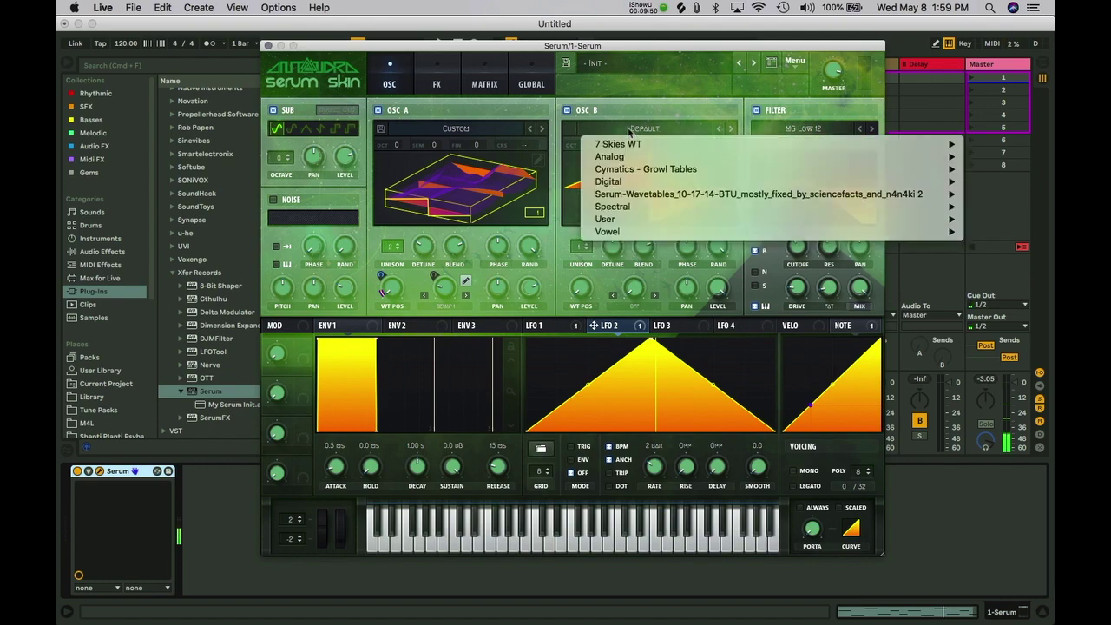
mouse_move(609, 156)
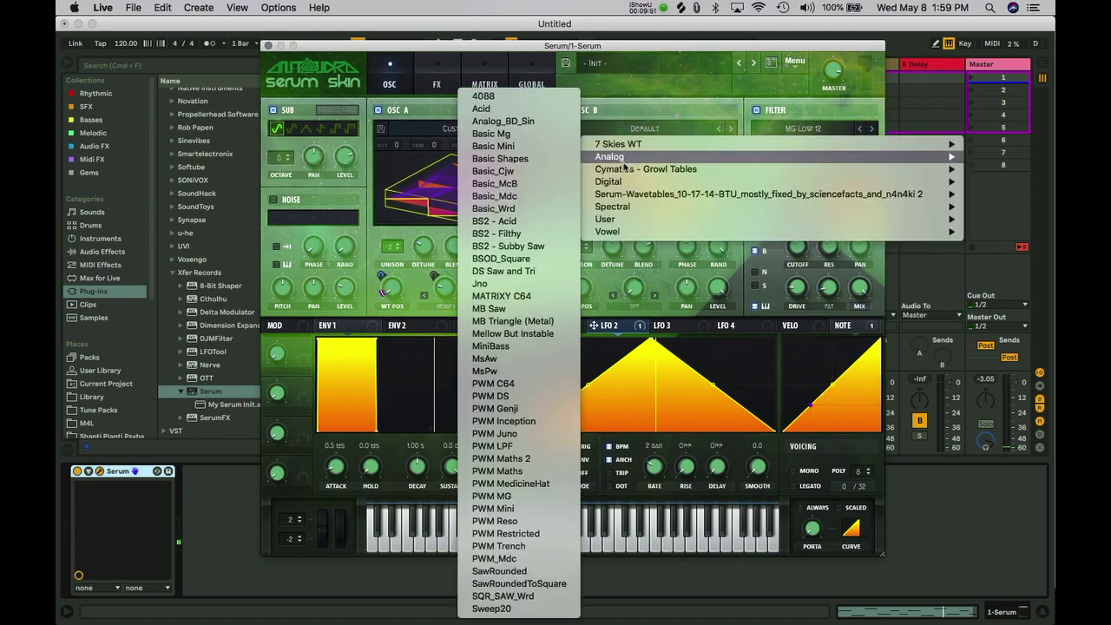
click(519, 159)
mouse_move(595, 203)
mouse_down()
mouse_move(586, 217)
mouse_move(588, 194)
mouse_up()
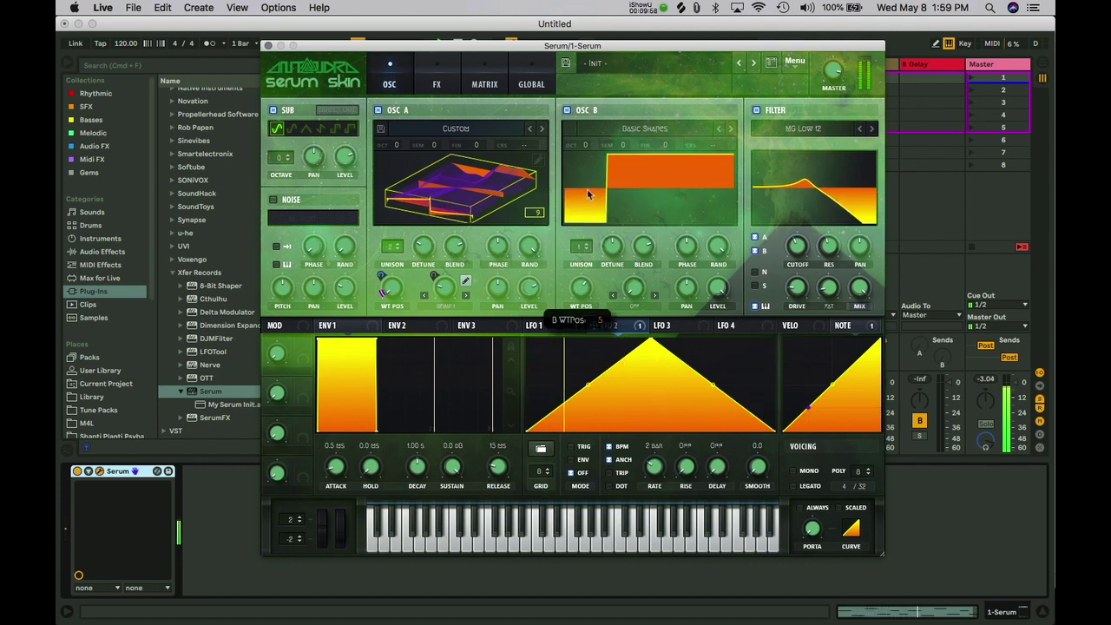
Set oscillator B's warp mode to Asym +/- and modulate the warp amount with LFO 1.
click(634, 306)
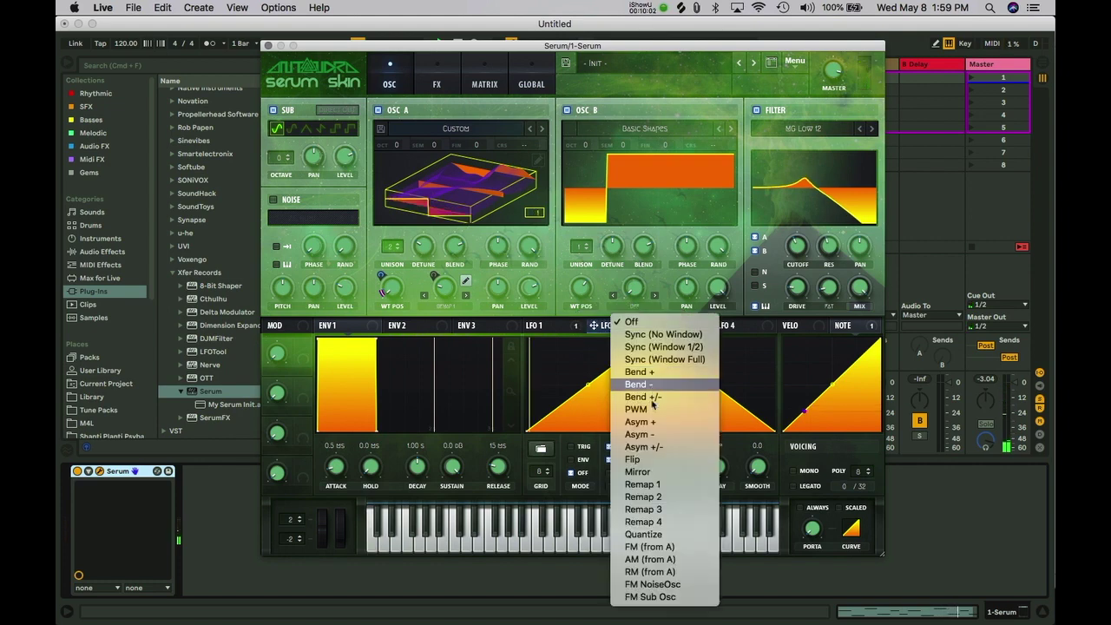
click(629, 447)
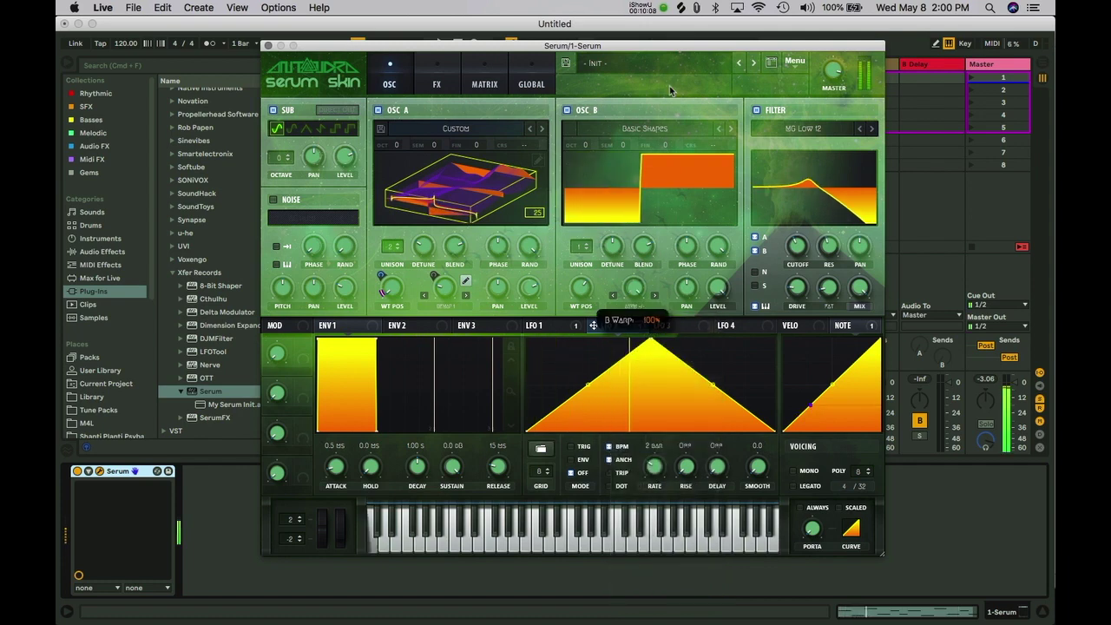
click(548, 325)
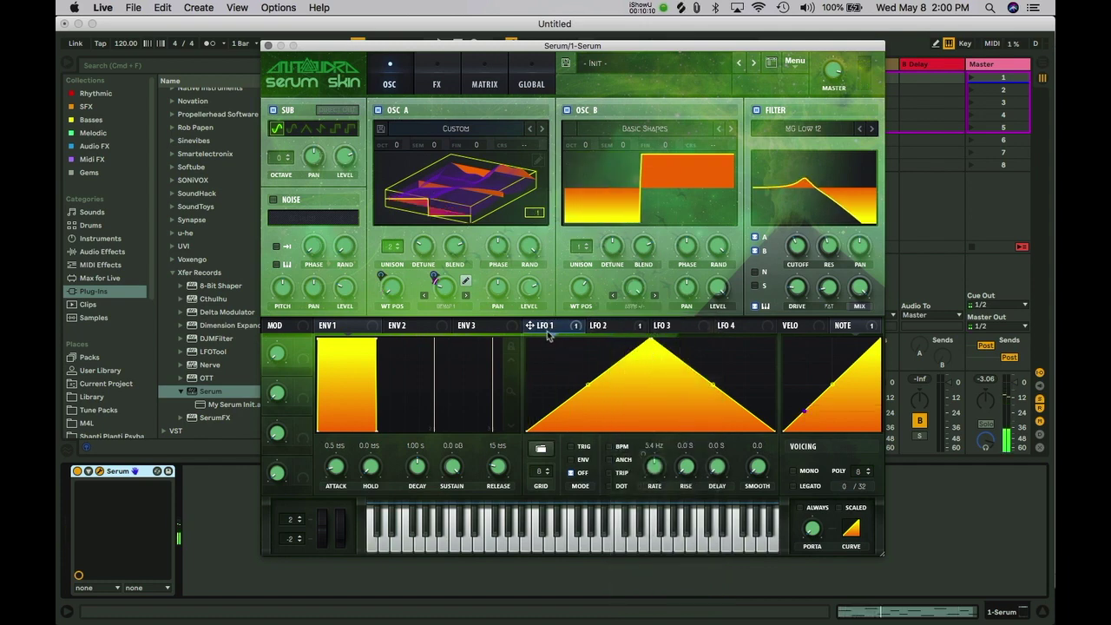
drag(634, 287, 635, 205)
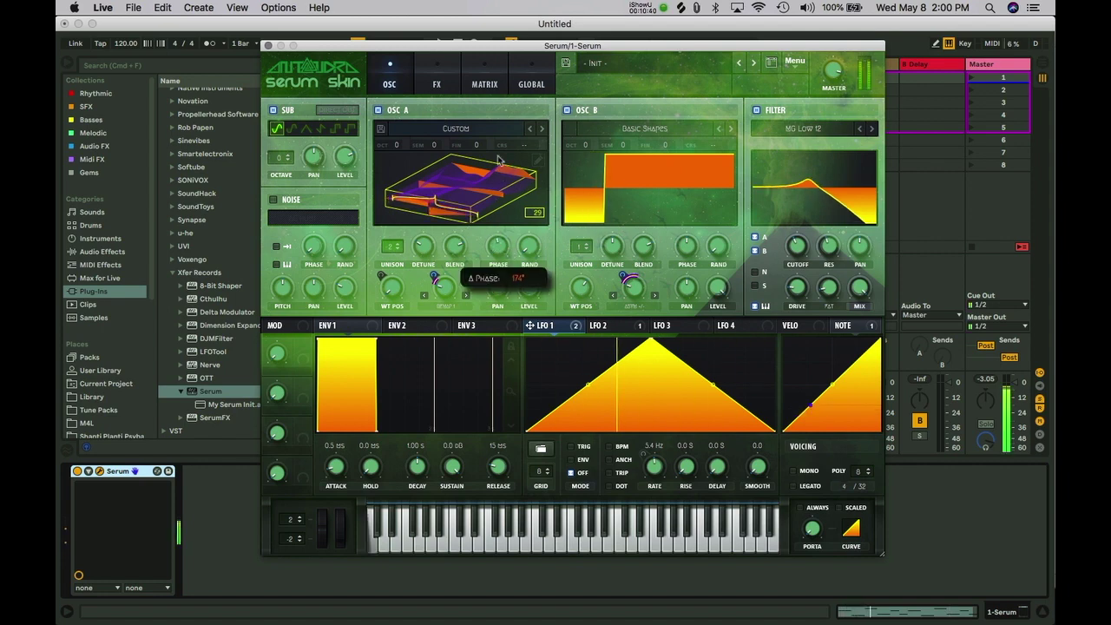
Modulate the phase of both oscillator A and oscillator B with LFO 1.
drag(529, 325, 491, 240)
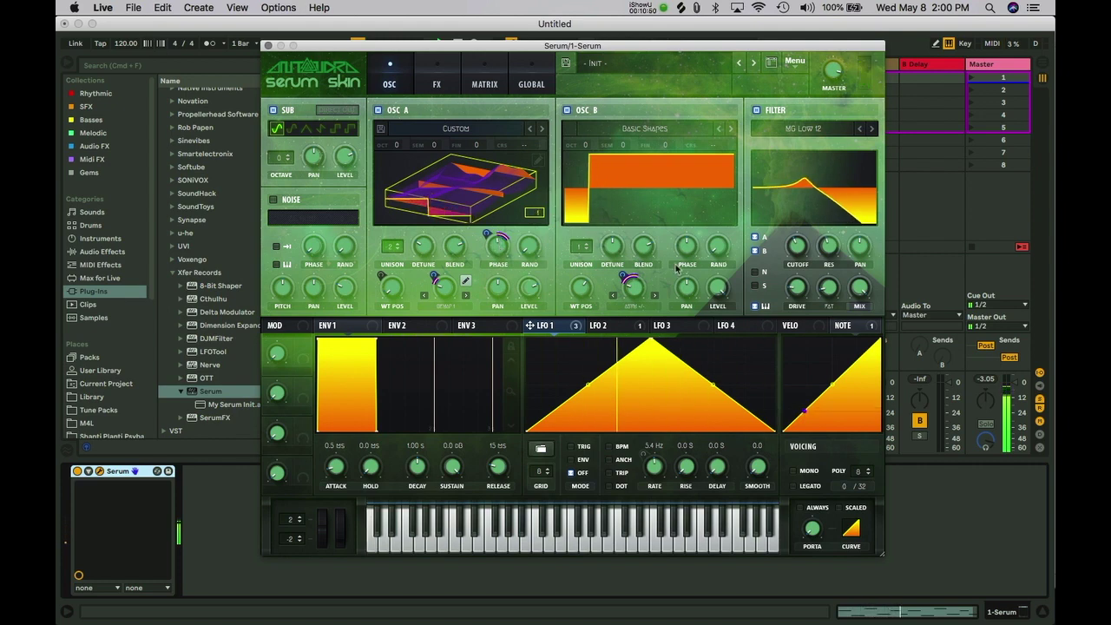
drag(556, 325, 680, 255)
drag(680, 298, 681, 299)
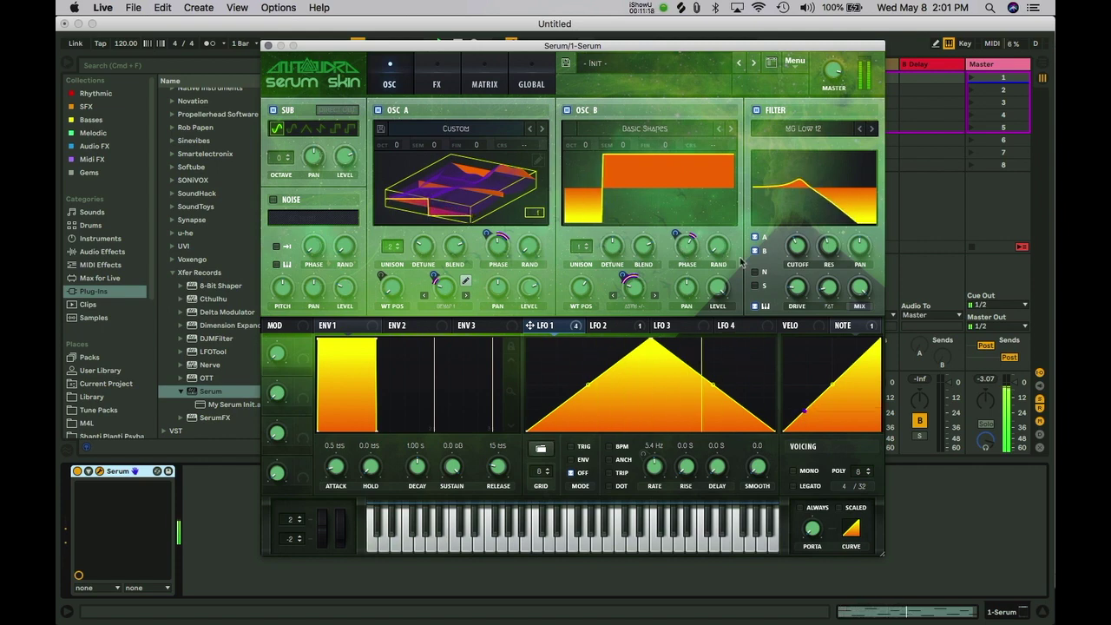
Change oscillator B's wavetable position from the pulse shape to the saw shape.
mouse_move(725, 260)
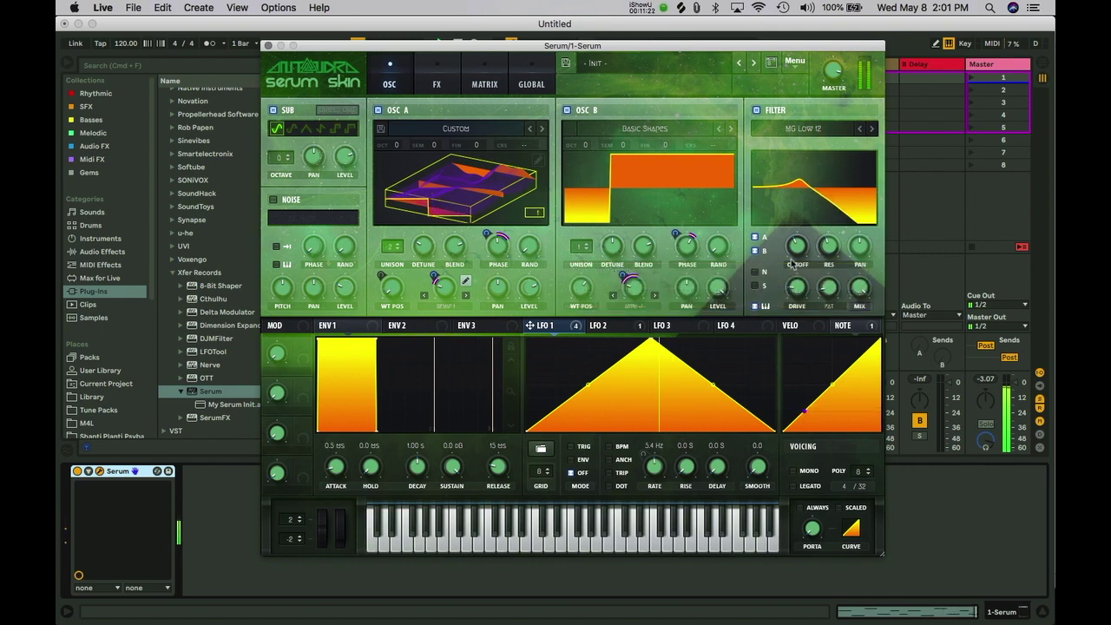
mouse_move(792, 263)
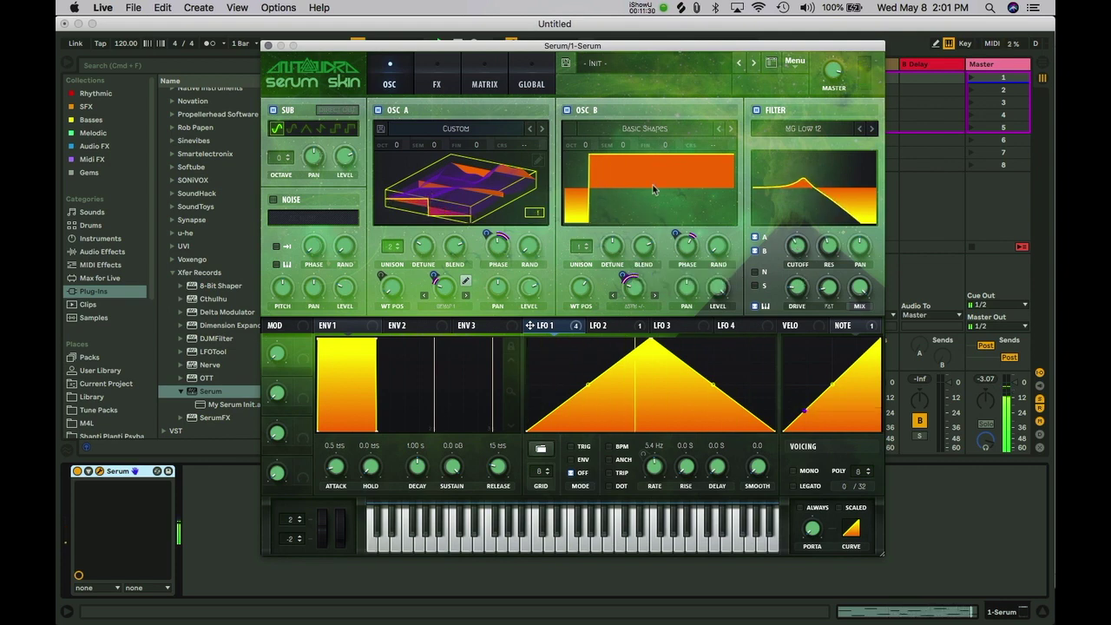
drag(583, 295, 568, 350)
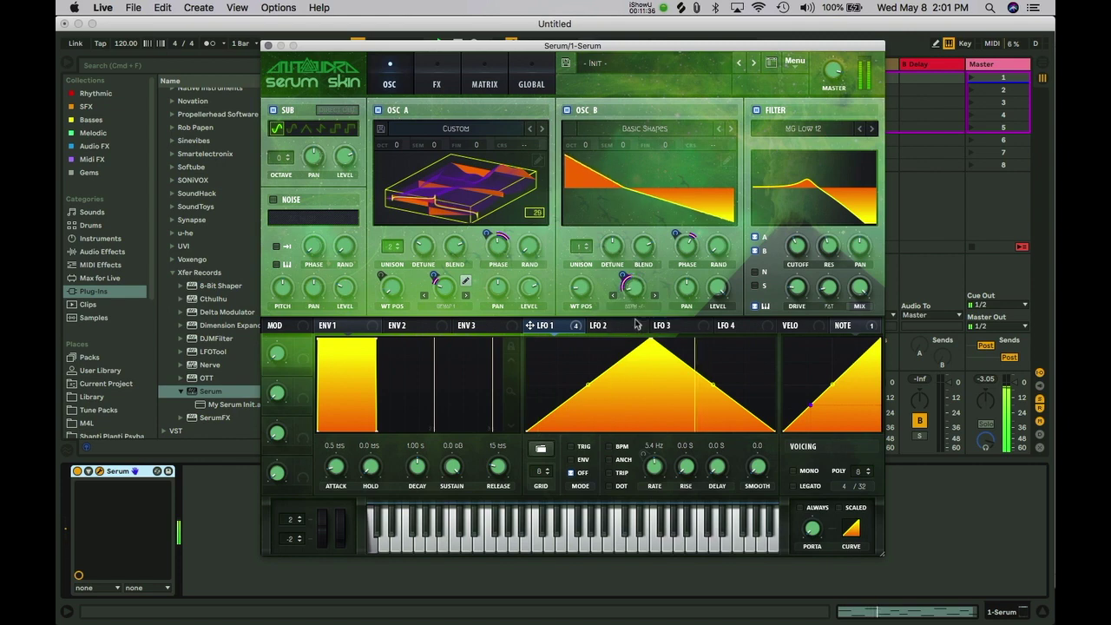
Fine-tune oscillator B's warp amount and LFO 1's modulation depth on it by ear.
drag(621, 297, 639, 270)
right_click(638, 283)
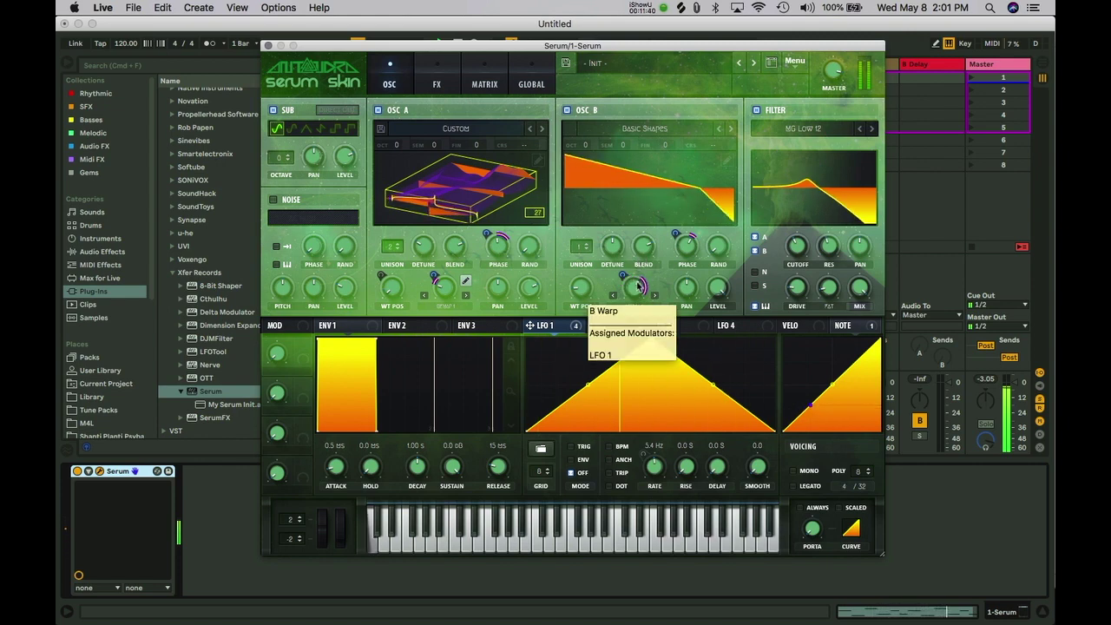
click(635, 347)
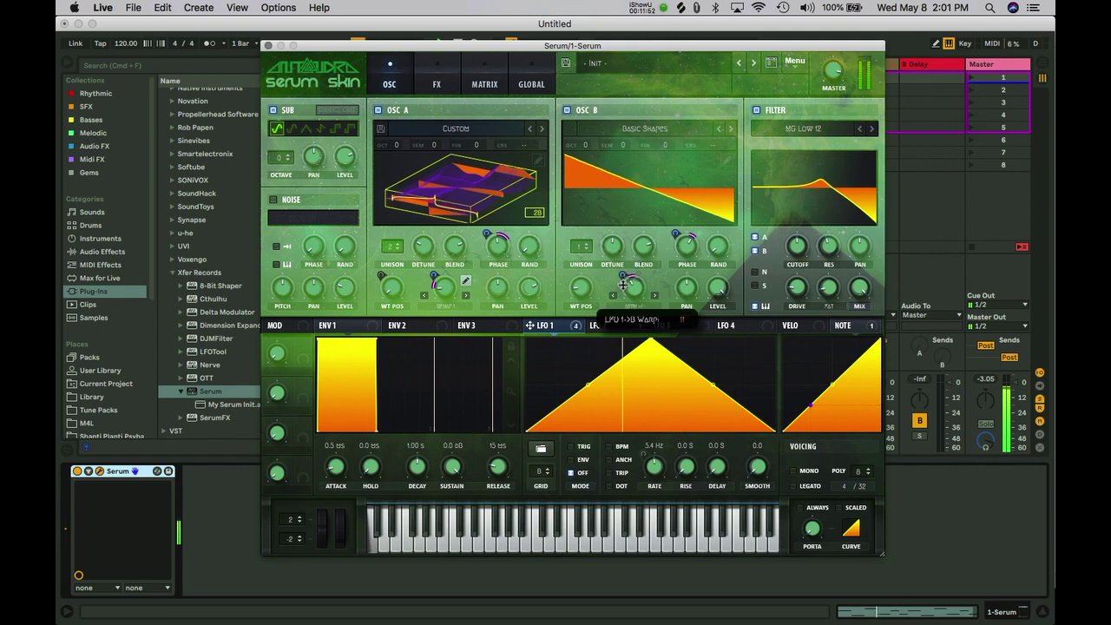
drag(638, 282, 640, 293)
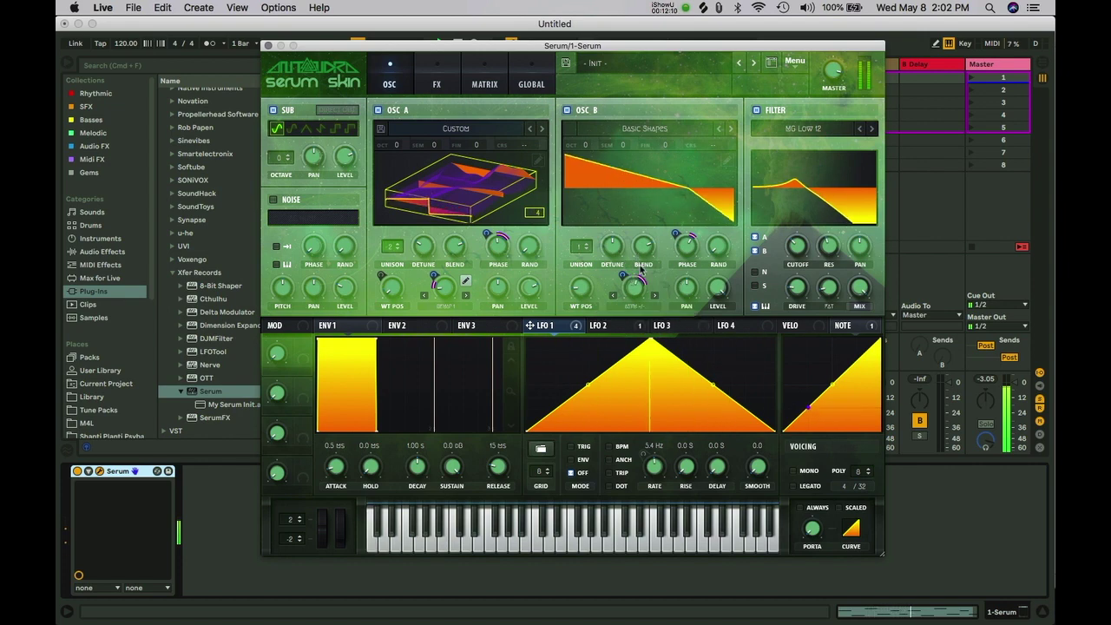
Change oscillator B's warp mode to Flip and slow LFO 1's rate to 2.1 Hz.
click(655, 303)
click(657, 297)
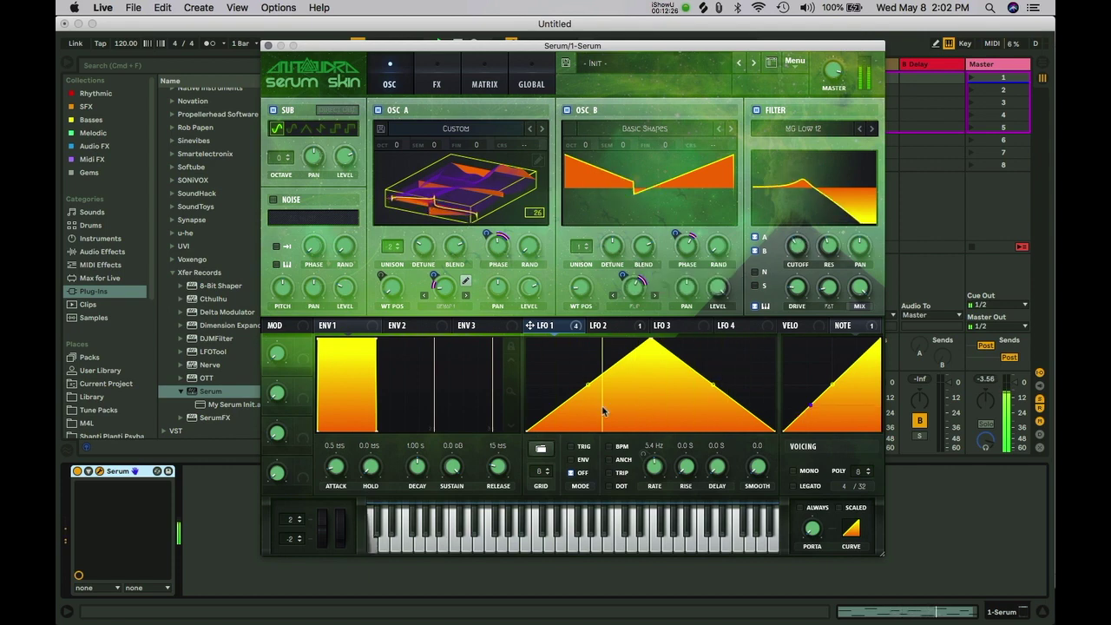
scroll(656, 469, down, 3)
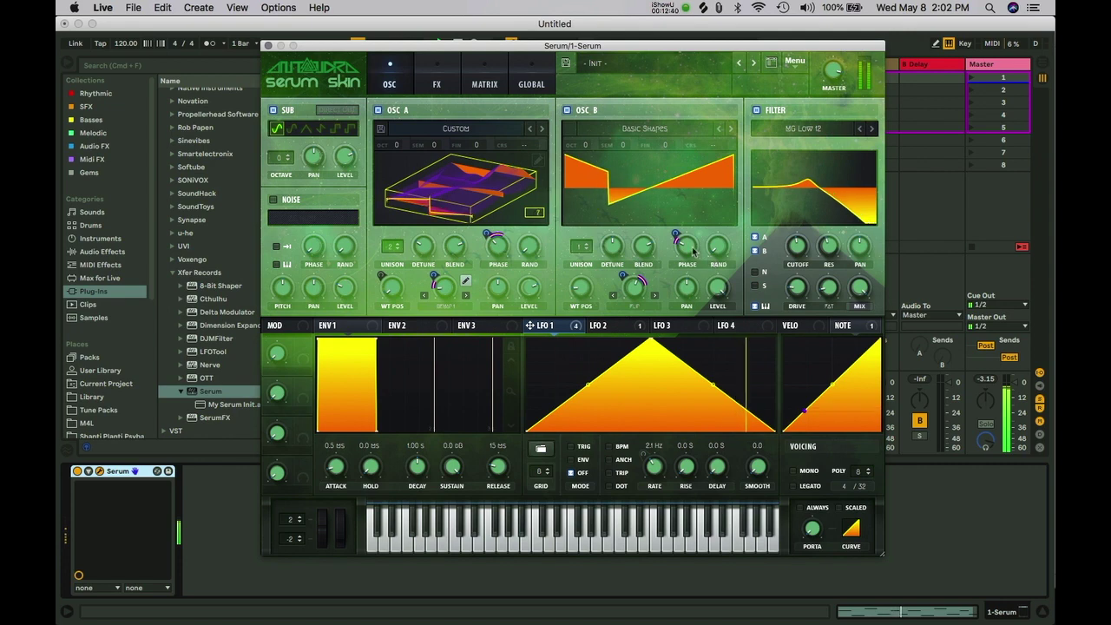
Adjust oscillator B's phase and try 5 unison voices on it before returning unison to 1.
drag(692, 251, 694, 275)
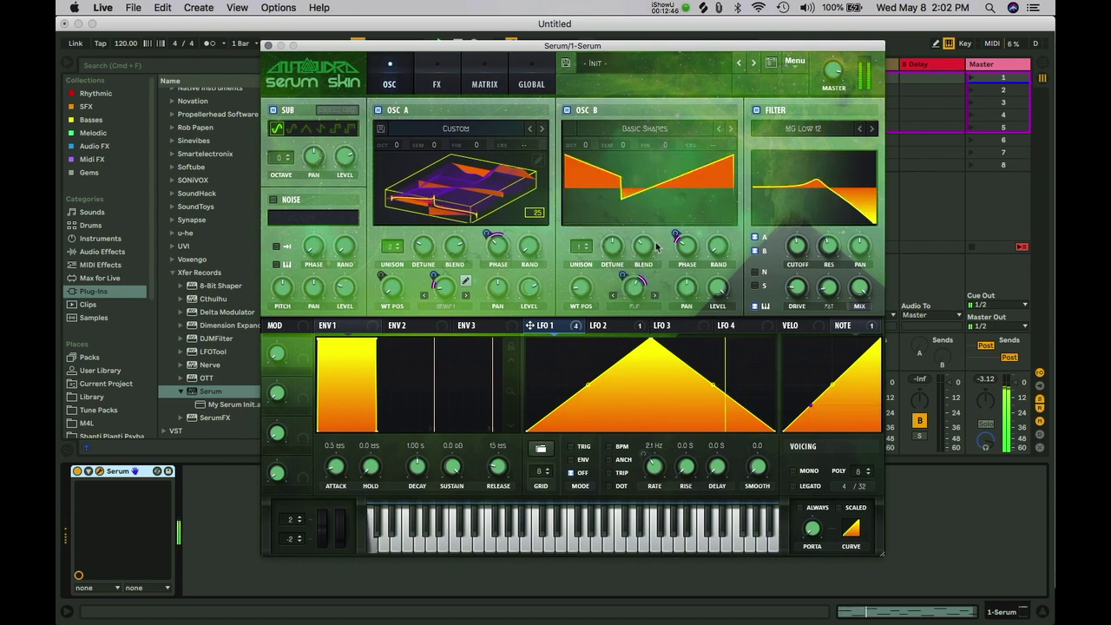
drag(581, 252, 585, 245)
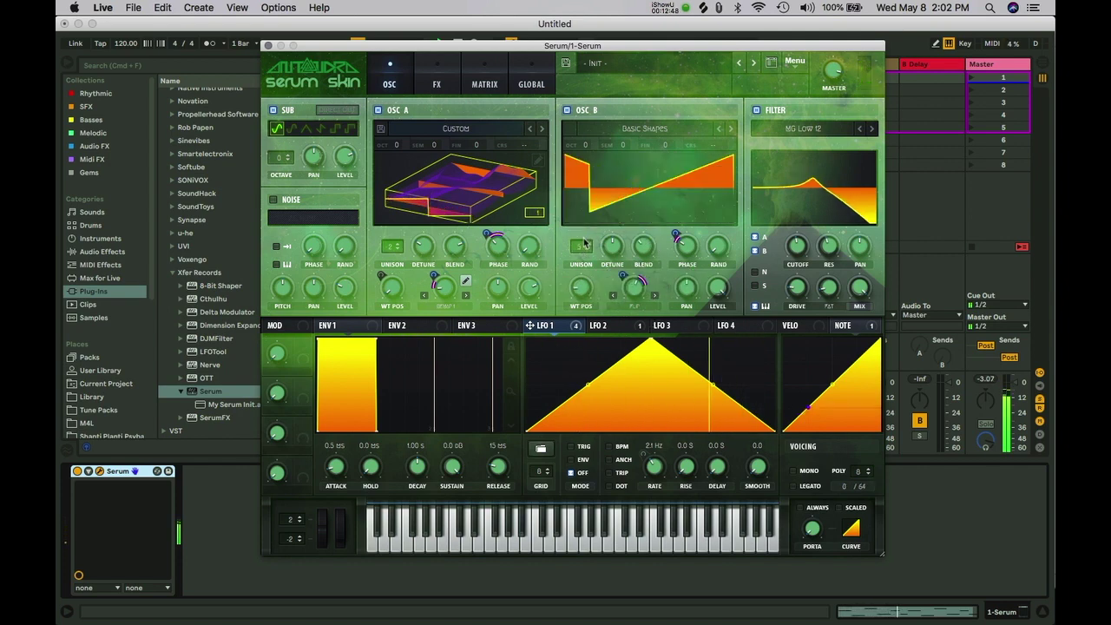
drag(583, 246, 565, 359)
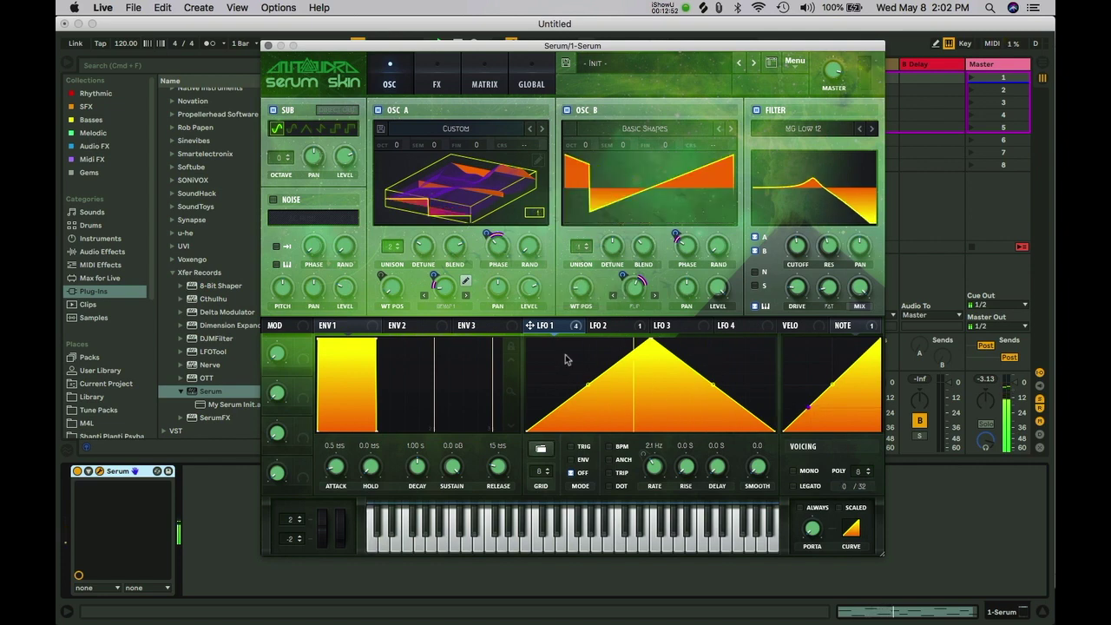
Set LFO 1's rate to 3.3 Hz and fine-tune the filter cutoff by ear.
mouse_move(576, 333)
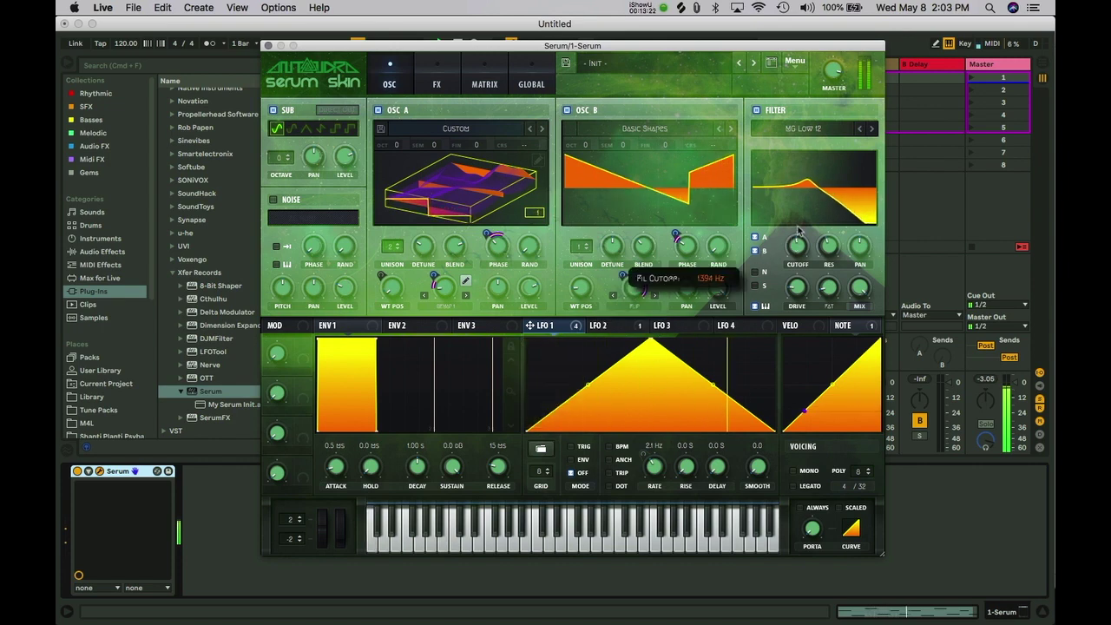
mouse_move(640, 320)
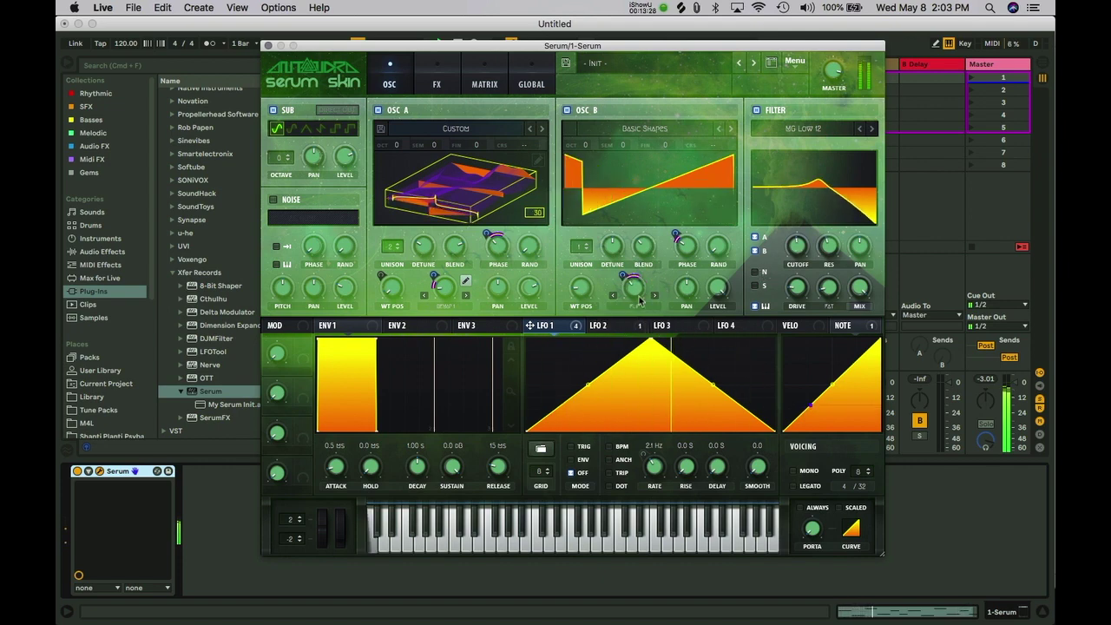
mouse_move(655, 466)
mouse_down()
mouse_move(654, 455)
mouse_move(654, 485)
mouse_up()
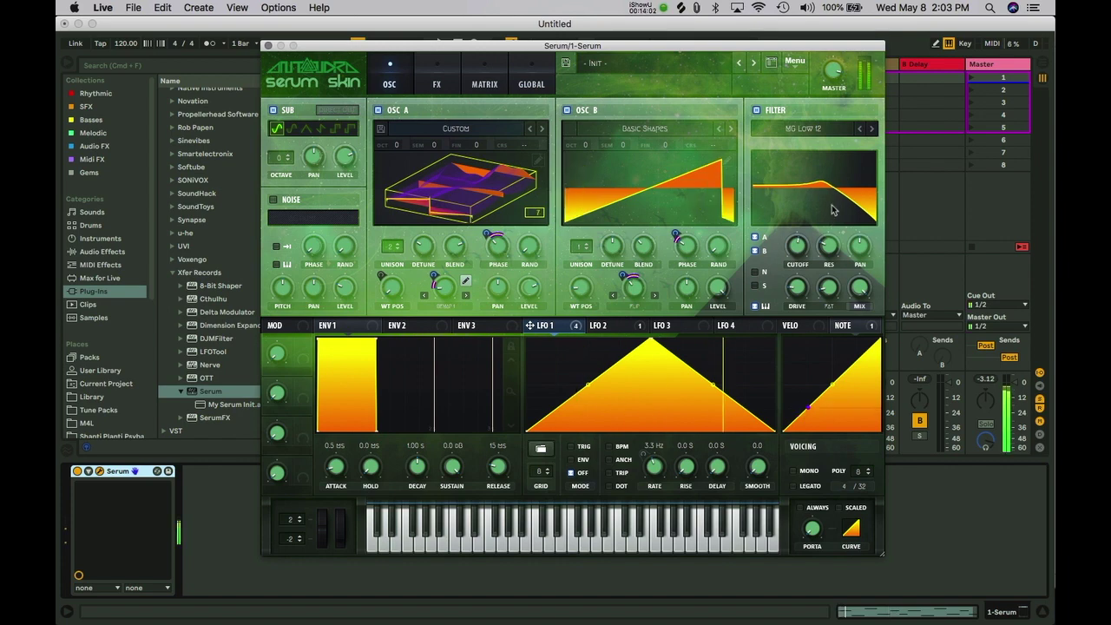
drag(802, 244, 802, 260)
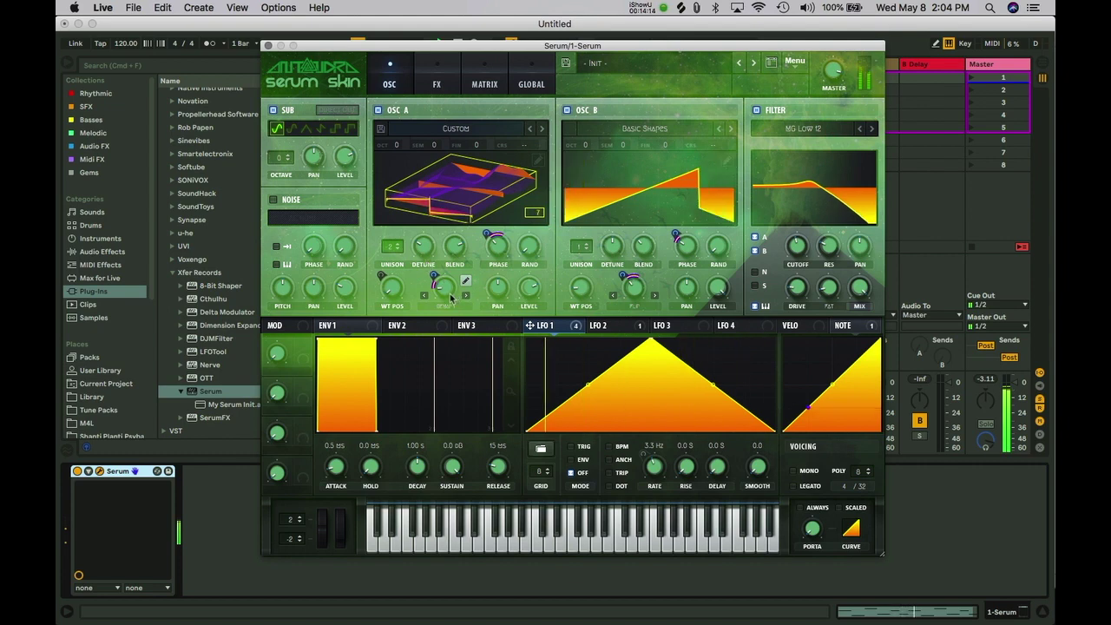
Switch oscillator A's wavetable display to the 2D waveform view.
click(451, 201)
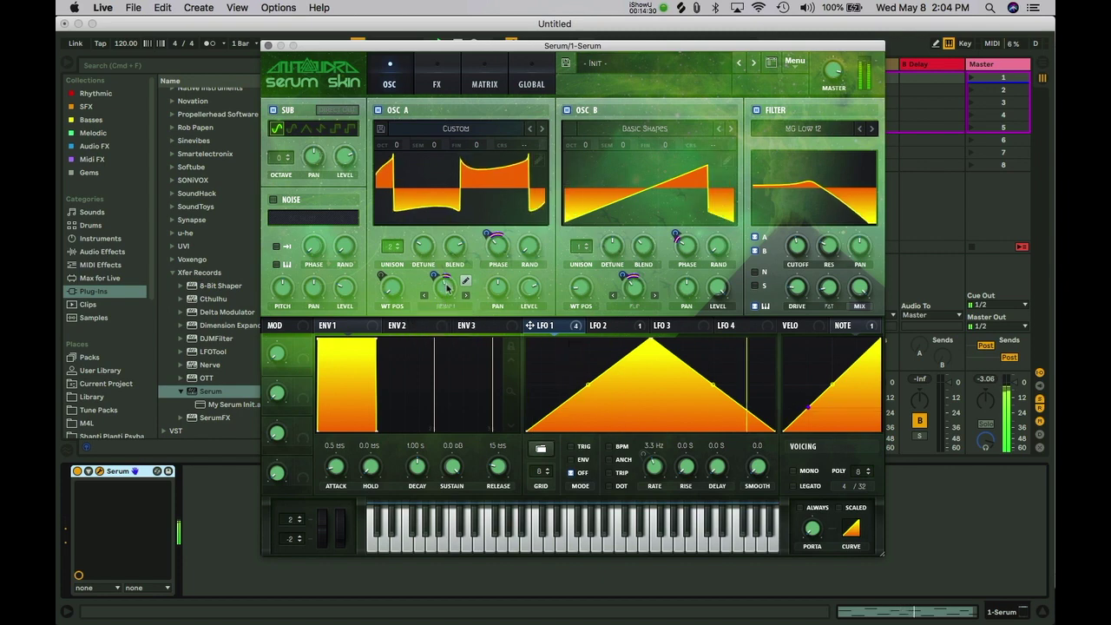
Compare the sound with the distortion and compressor bypassed in turn, and briefly try the Chorus effect.
click(436, 79)
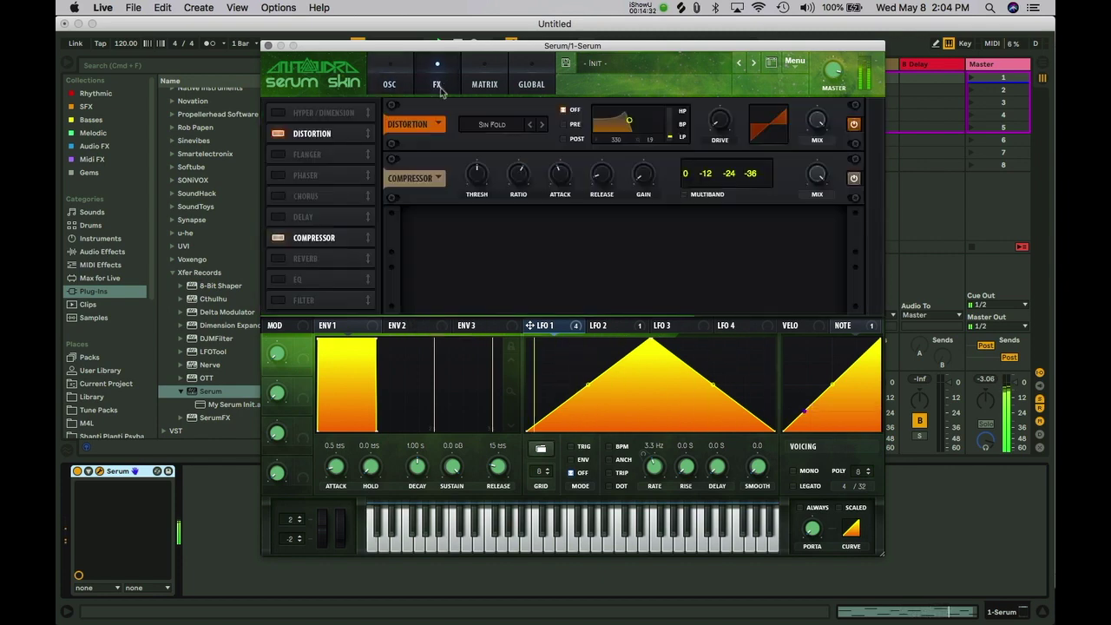
click(279, 135)
click(278, 134)
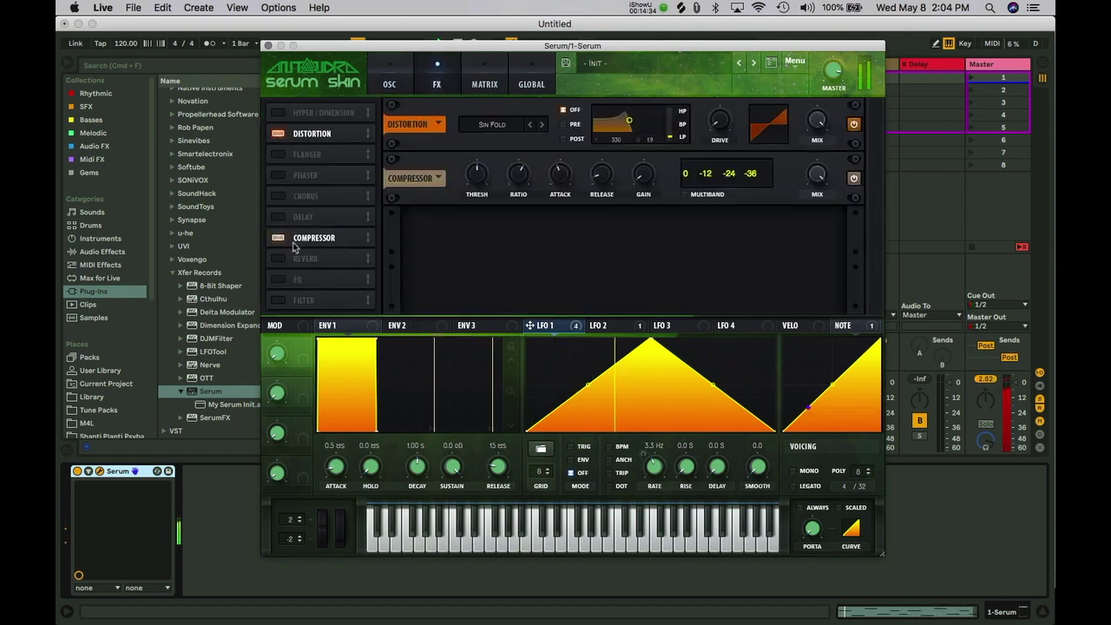
click(282, 238)
click(319, 242)
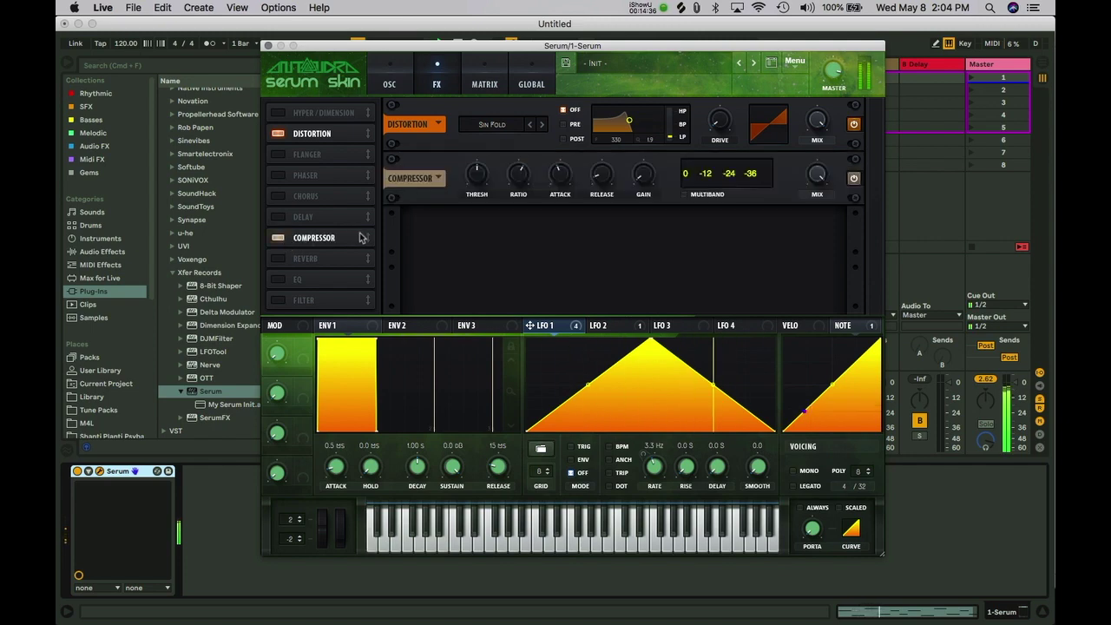
click(278, 197)
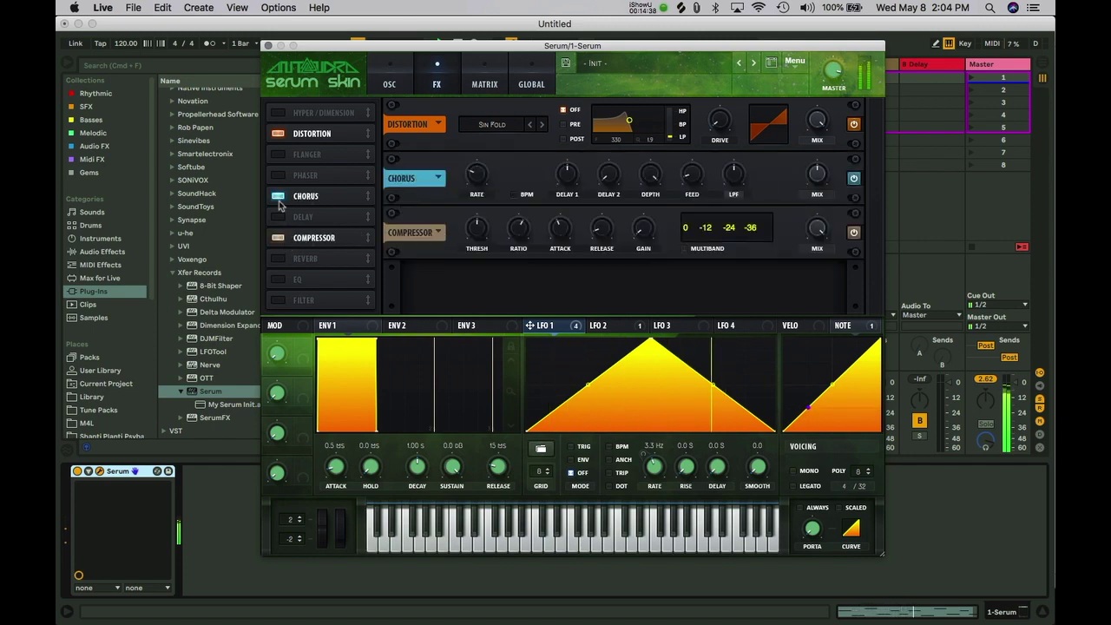
click(278, 197)
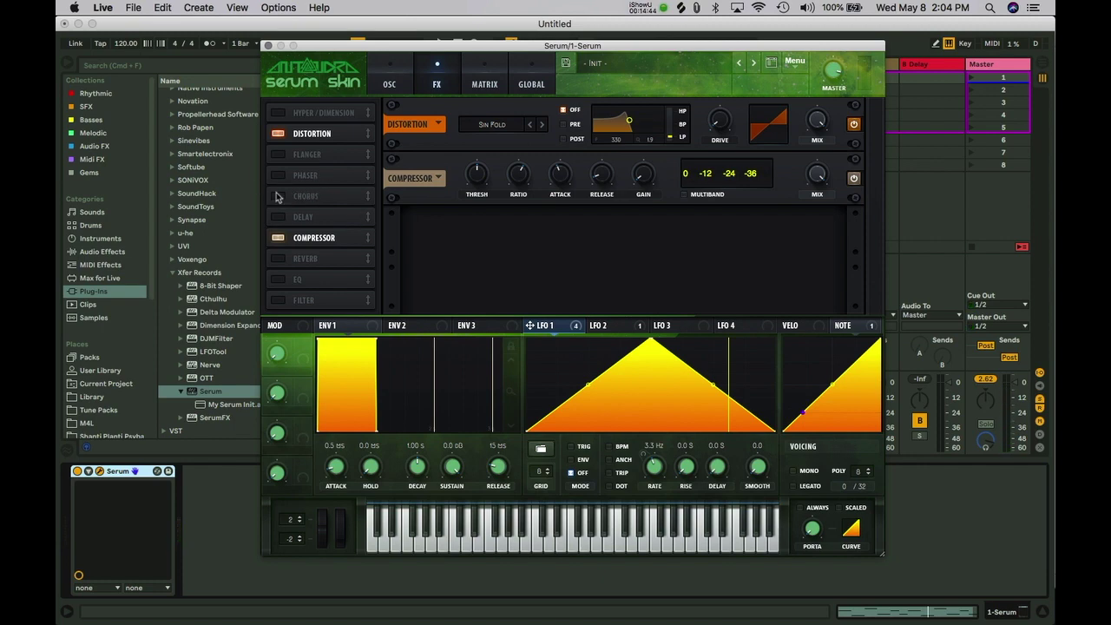
Try the Hyper/Dimension effect with retrigger on, 3 unison voices, a lower Hyper mix and some Dimension mix.
click(278, 114)
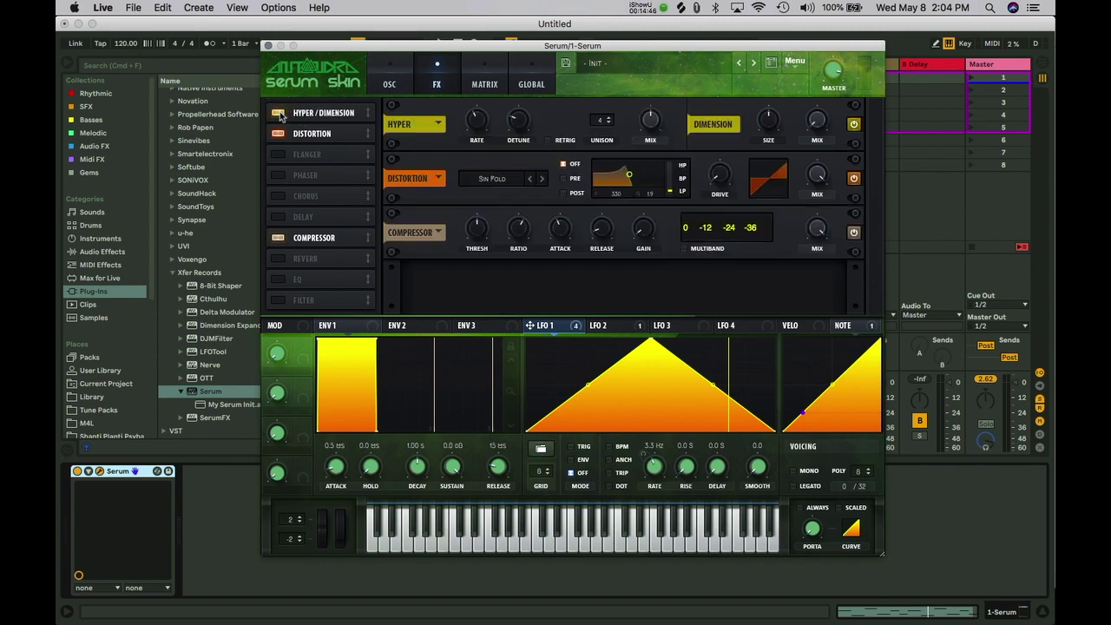
click(548, 140)
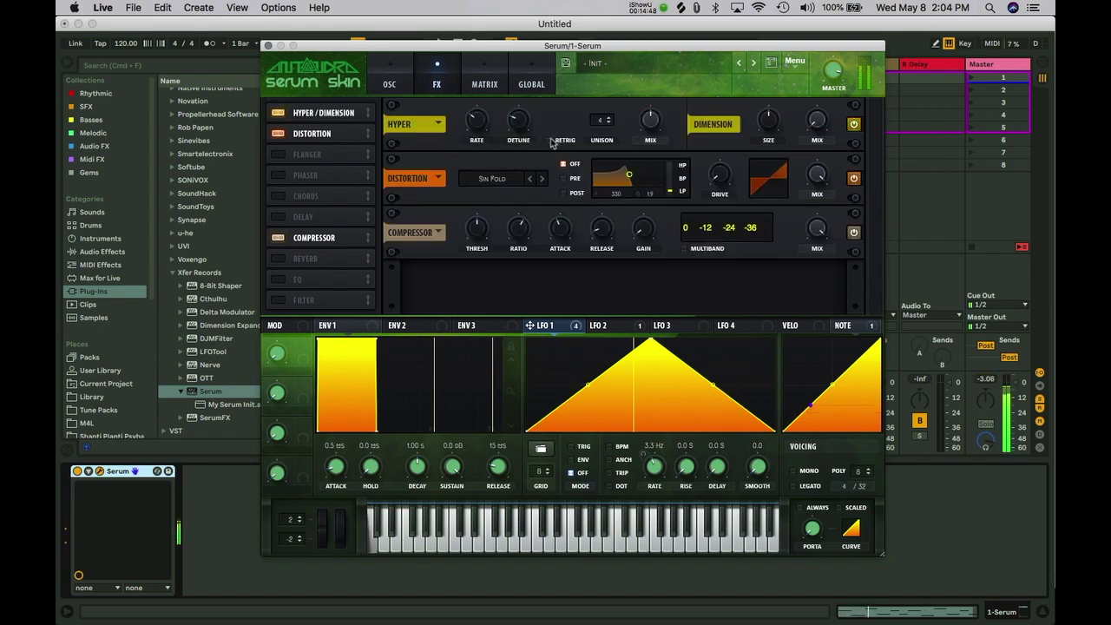
drag(594, 128, 593, 137)
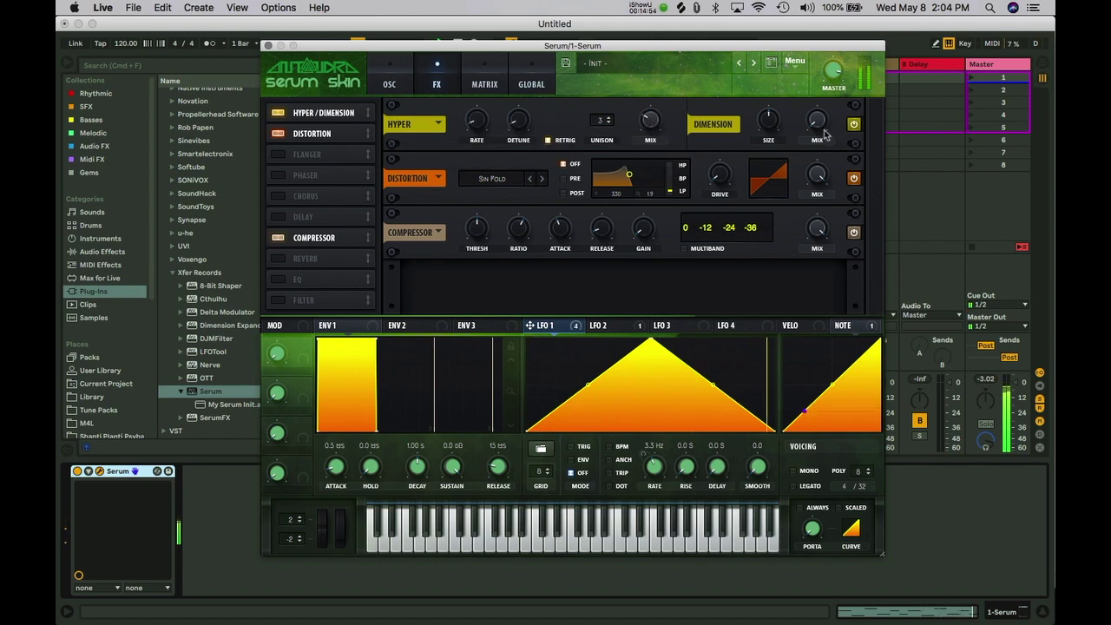
Try a high-passed Chorus in the effects chain, and switch off both Chorus and Hyper/Dimension.
click(277, 195)
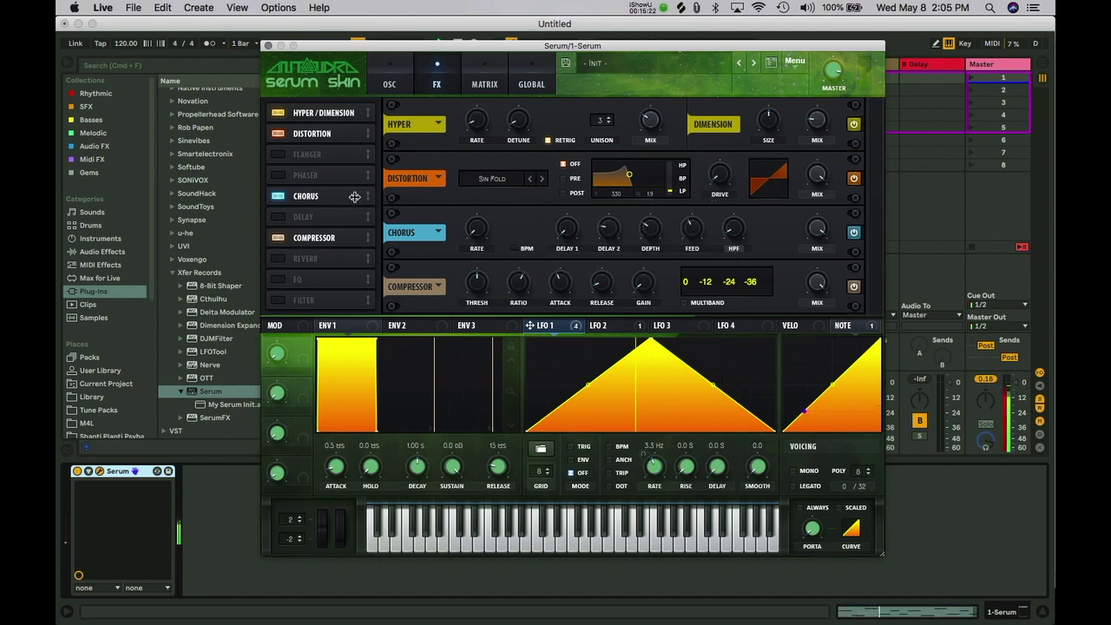
click(278, 196)
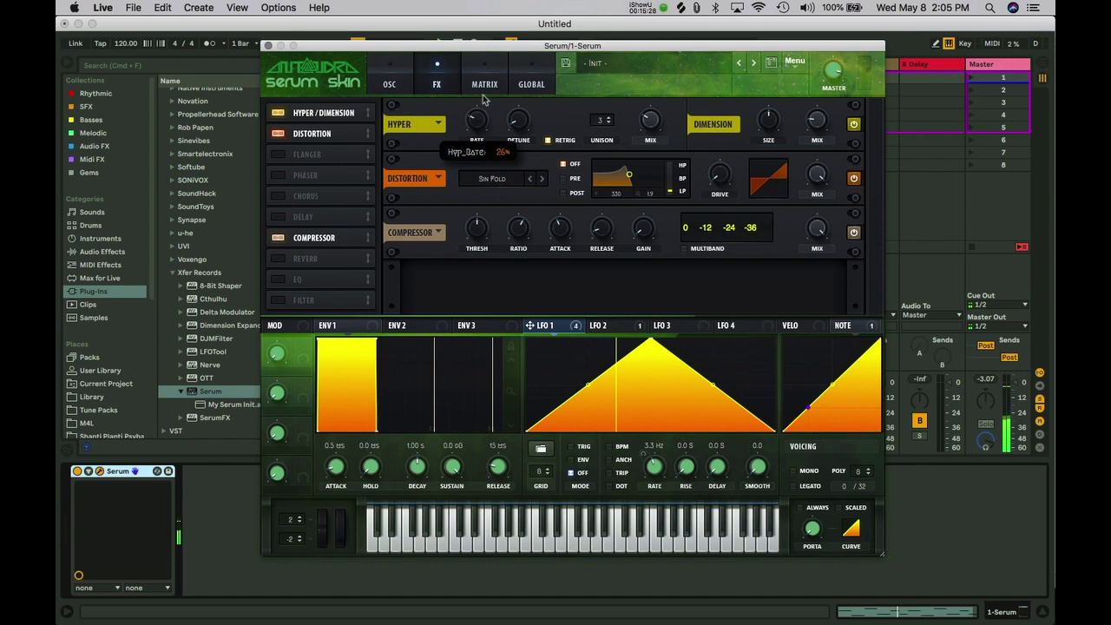
click(286, 114)
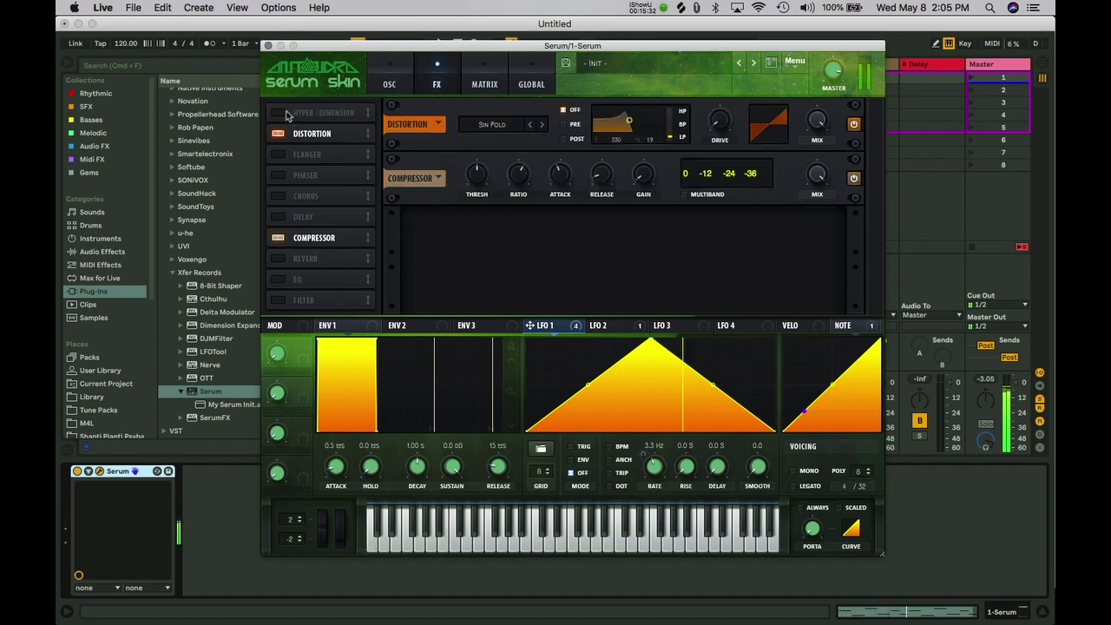
click(286, 114)
click(286, 114)
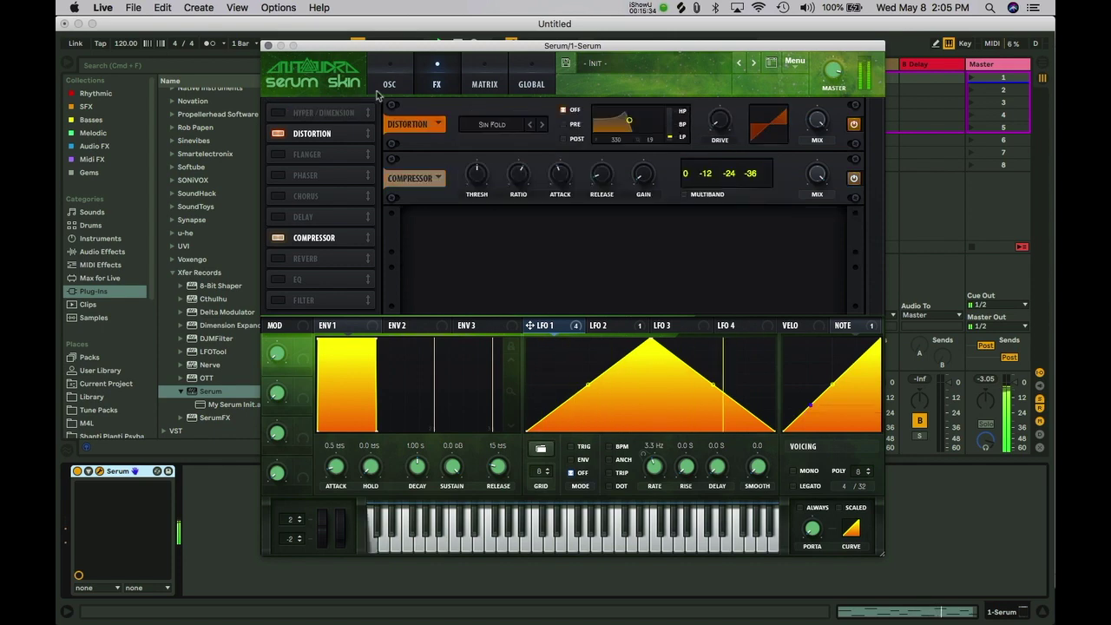
Examine the filter categories and the Normal filter types, keeping MG Low 12.
click(390, 78)
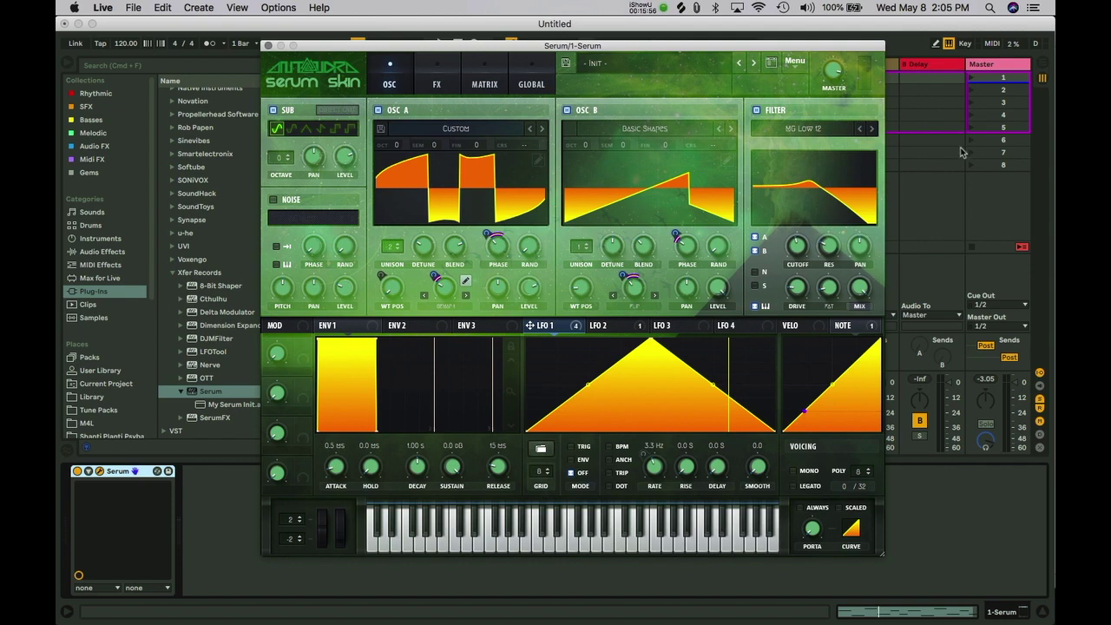
click(804, 129)
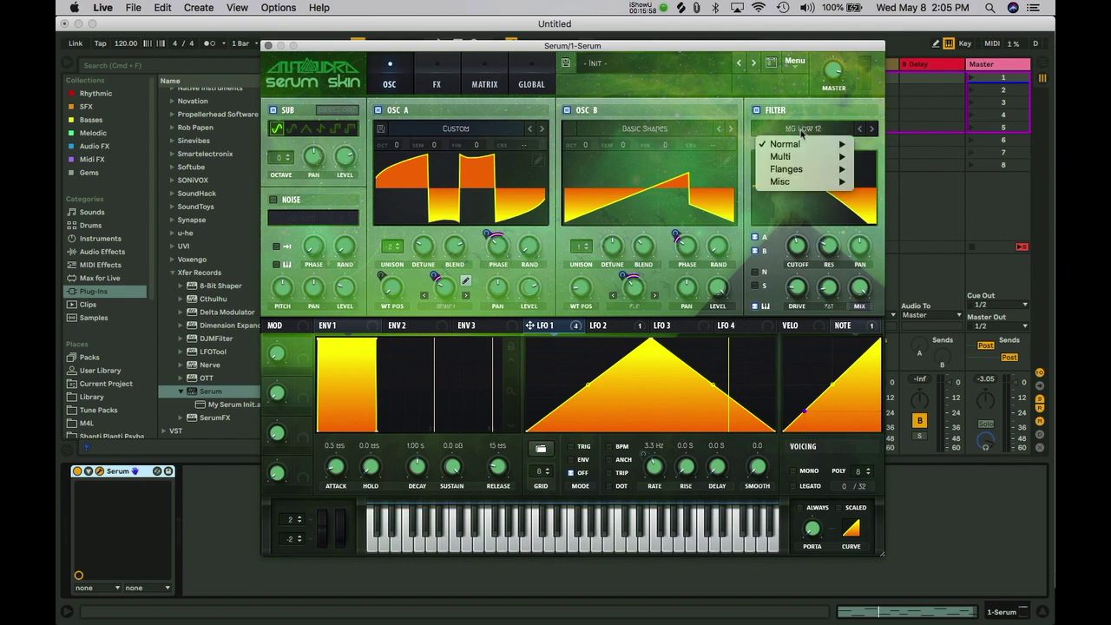
mouse_move(792, 149)
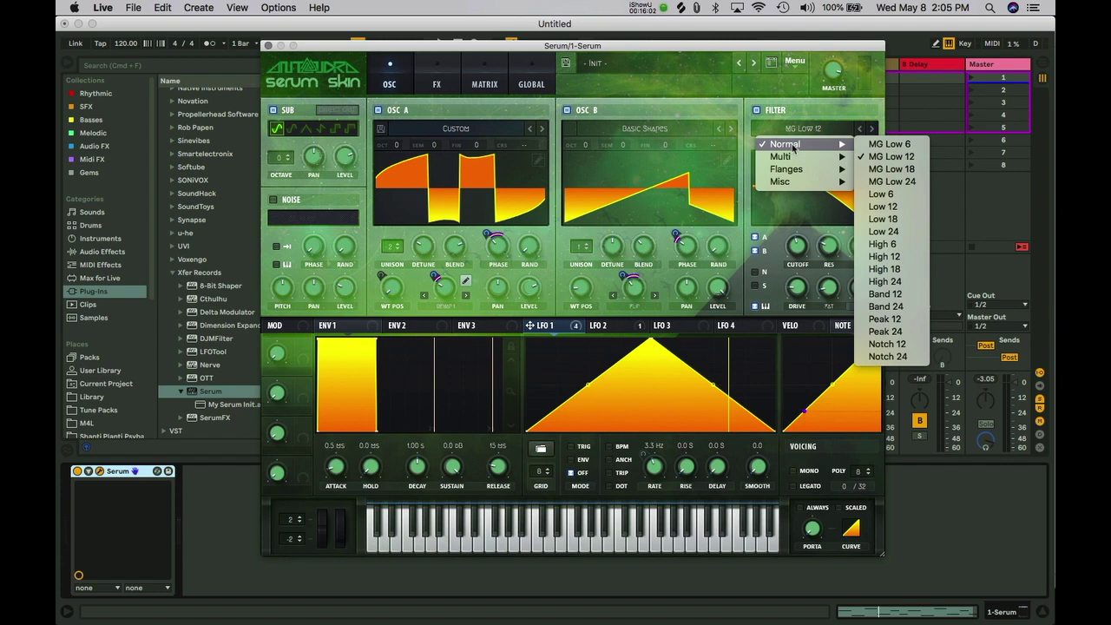
click(789, 90)
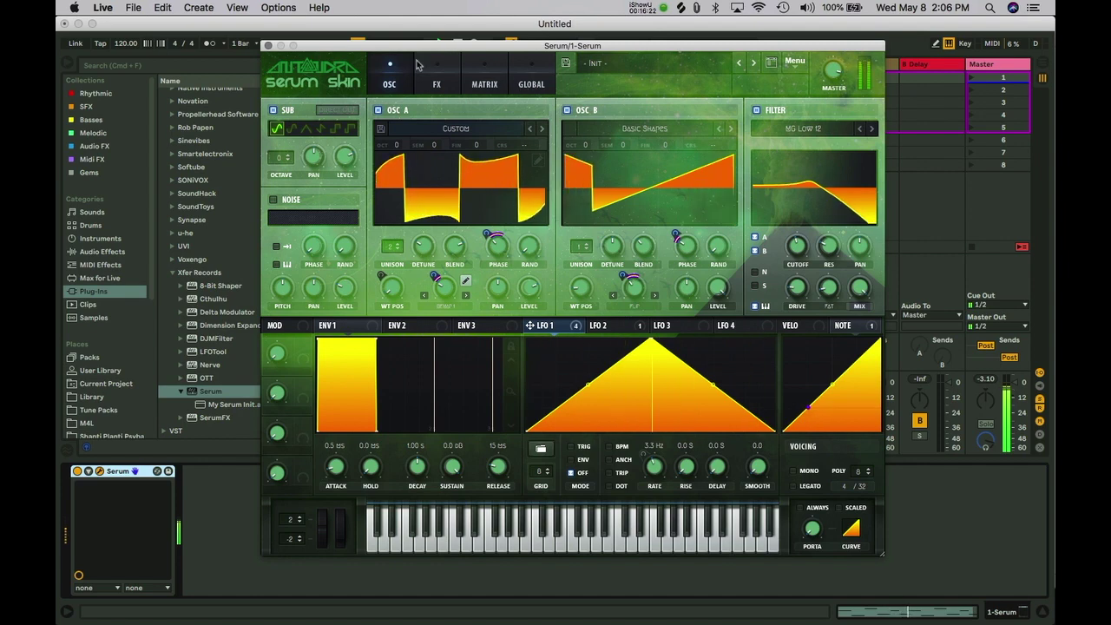
Compare the patch with the sub oscillator switched off and back on.
click(275, 110)
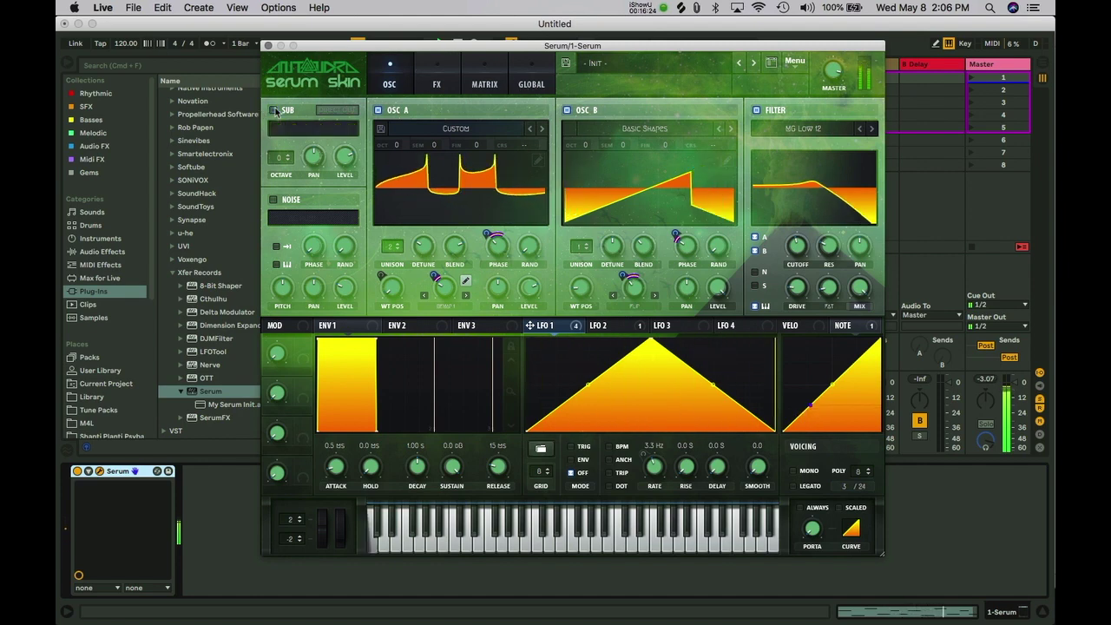
click(274, 111)
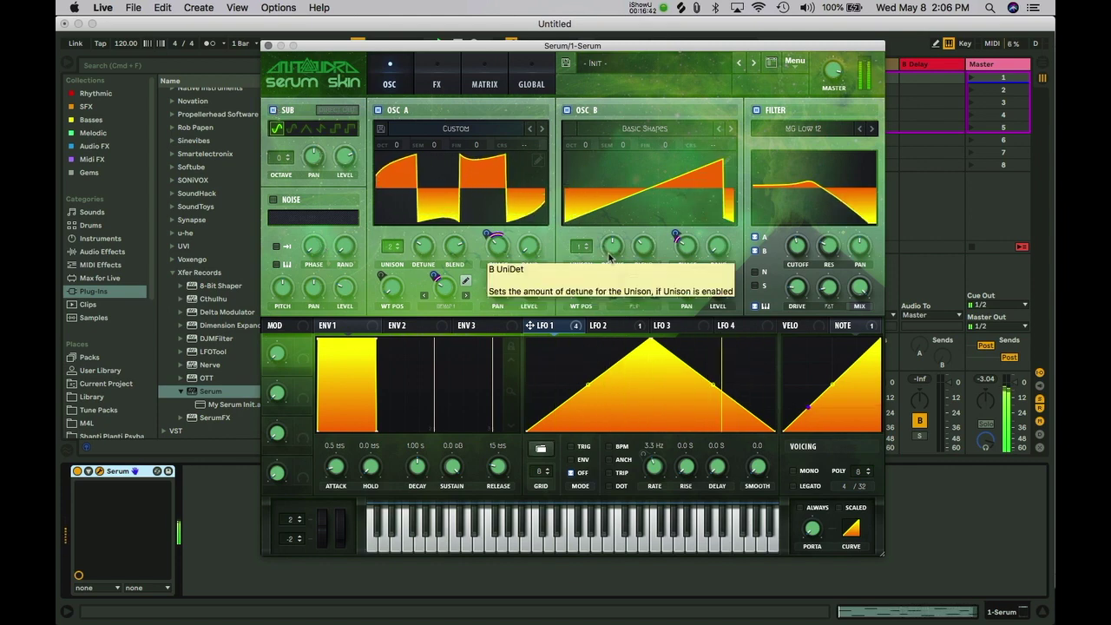
In the global unison settings, set the range to 2 and the width to 100 for both oscillators.
click(533, 80)
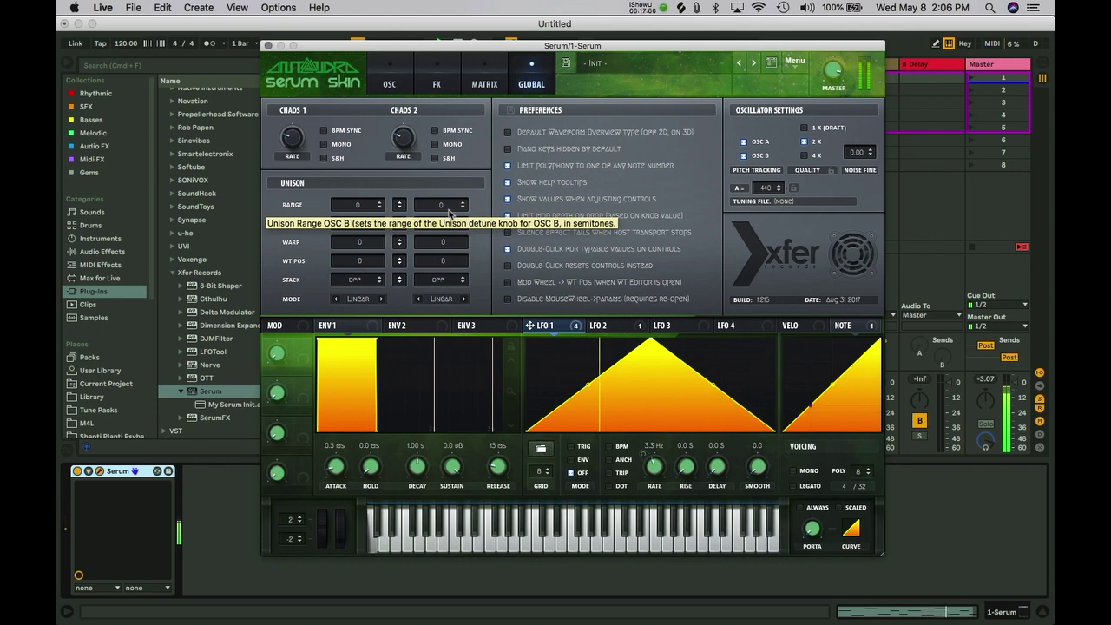
drag(401, 207, 404, 200)
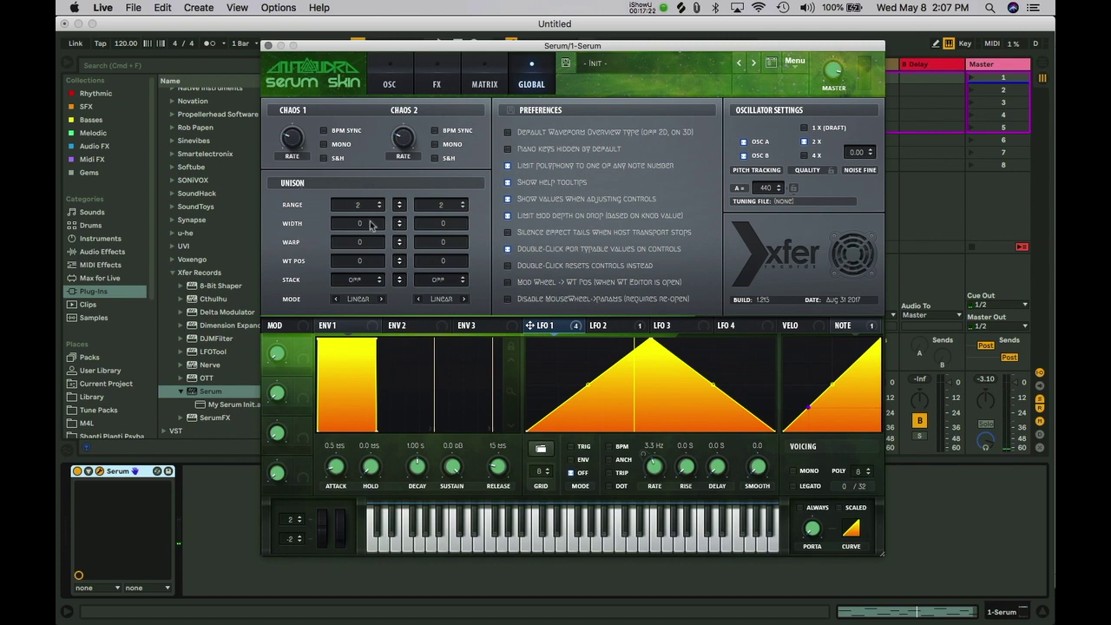
click(389, 83)
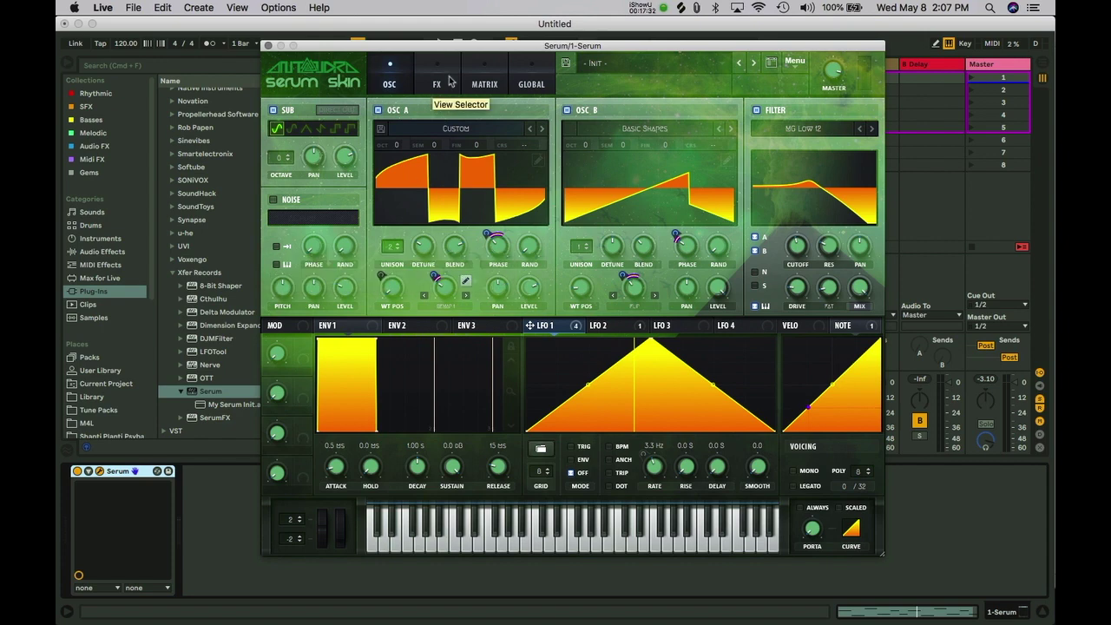
click(537, 80)
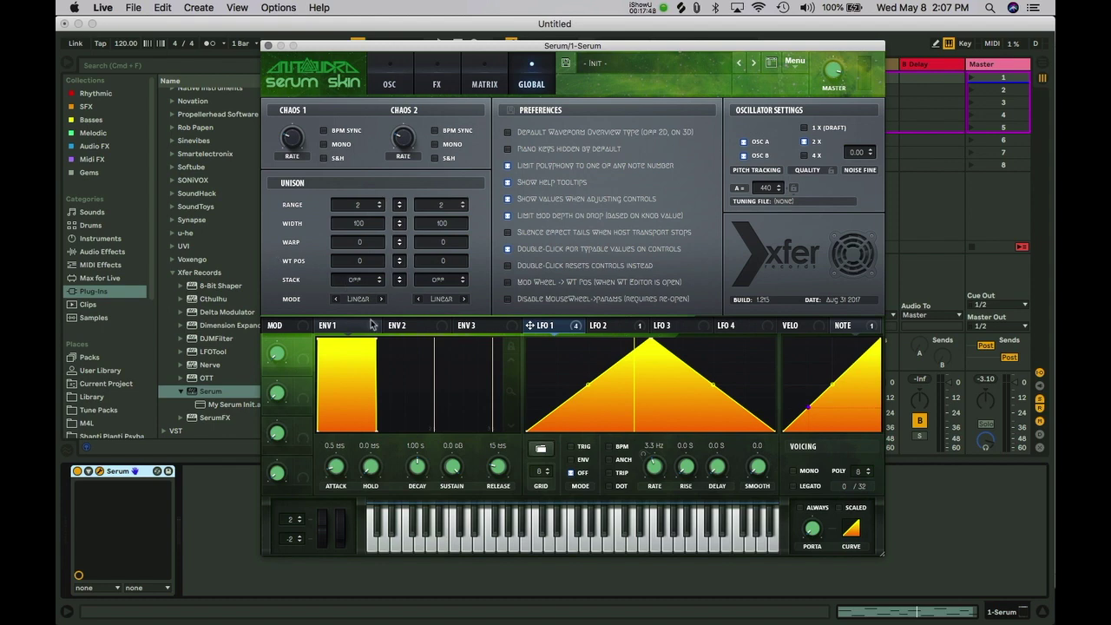
click(392, 78)
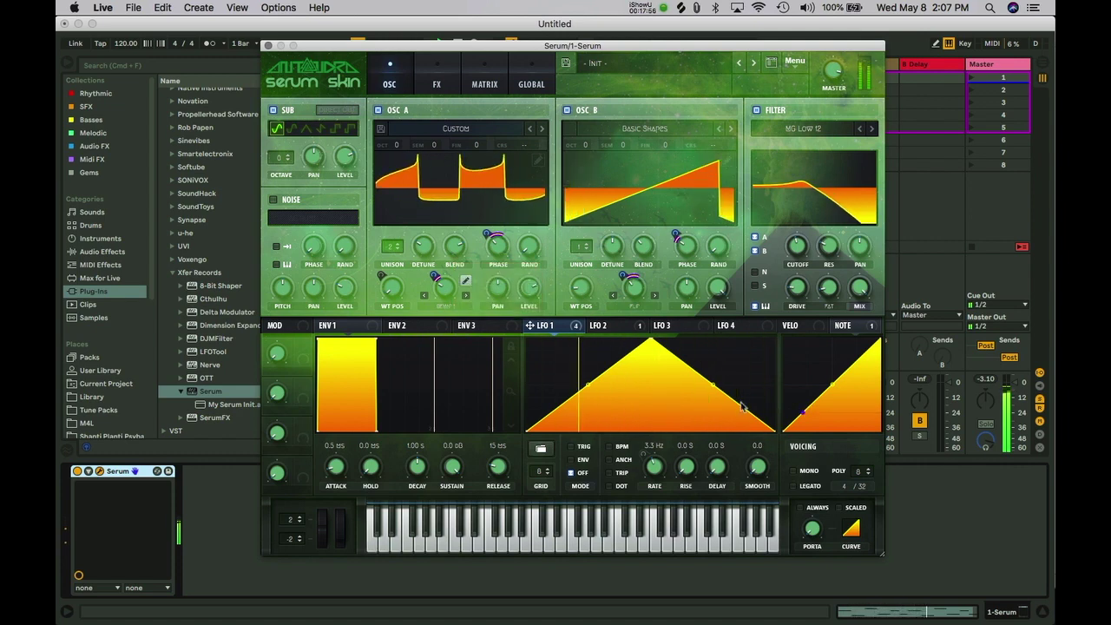
Enable mono and legato voicing with portamento always on, and adjust the portamento time.
click(792, 471)
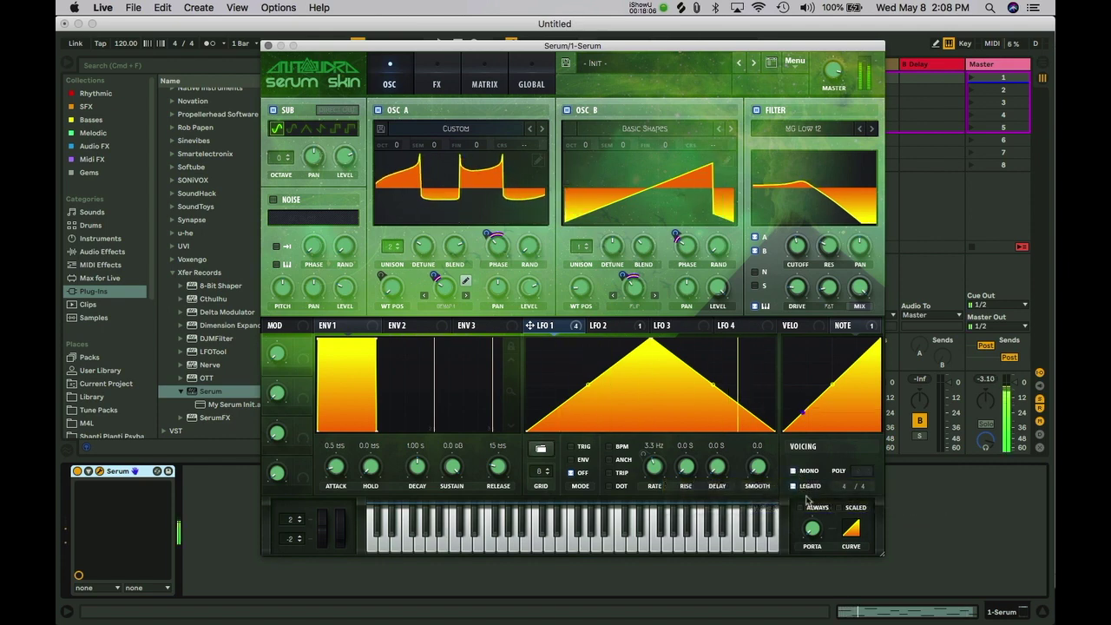
click(800, 508)
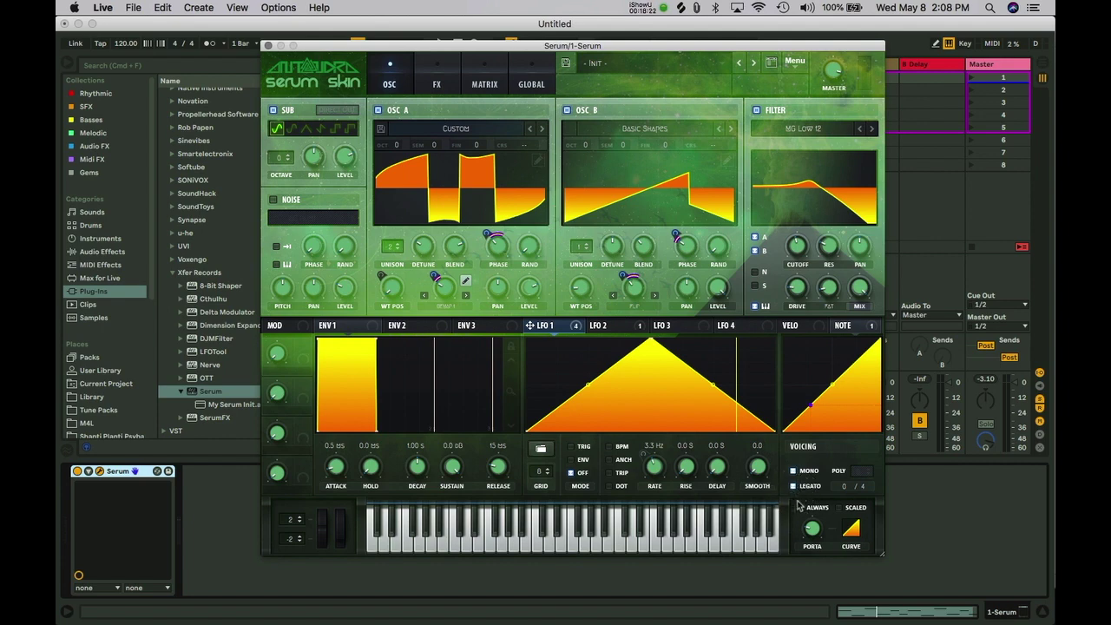
mouse_move(926, 613)
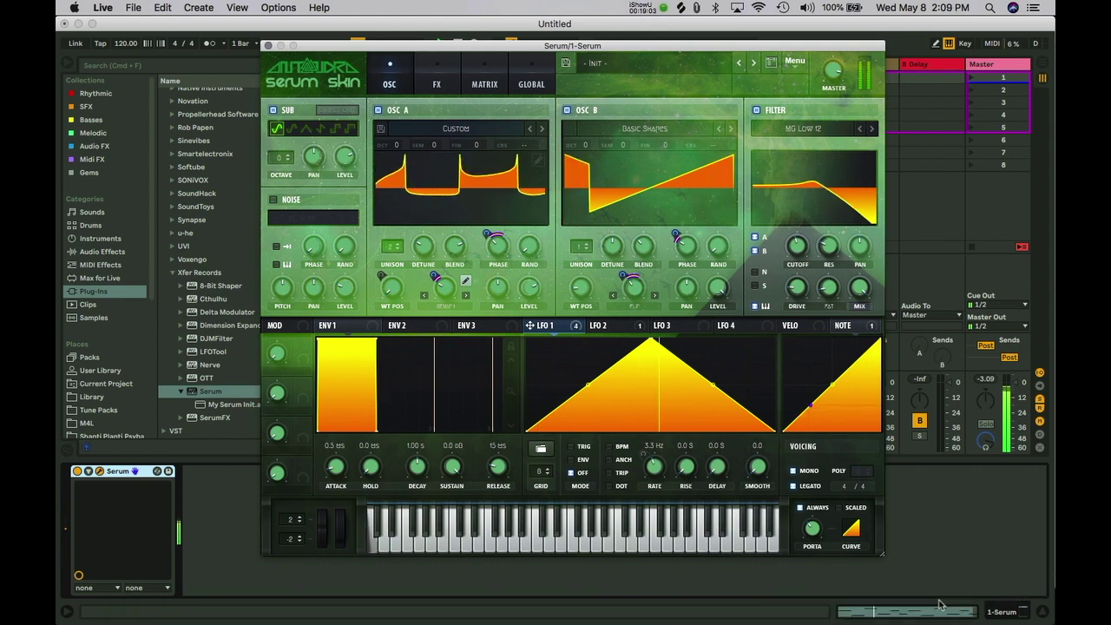
mouse_move(813, 518)
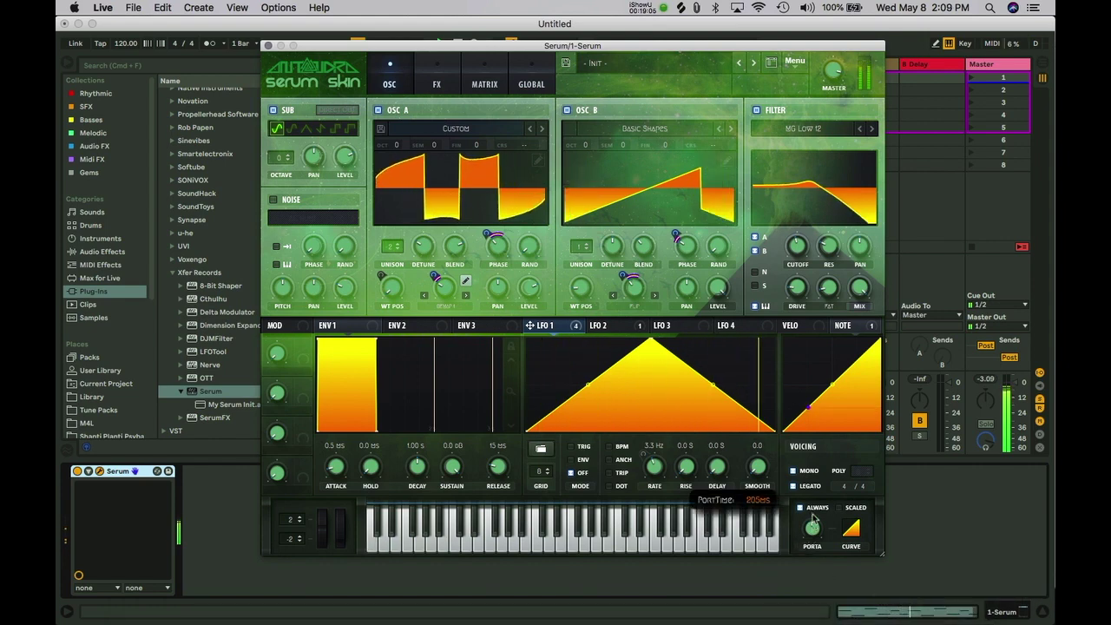
drag(813, 518, 813, 518)
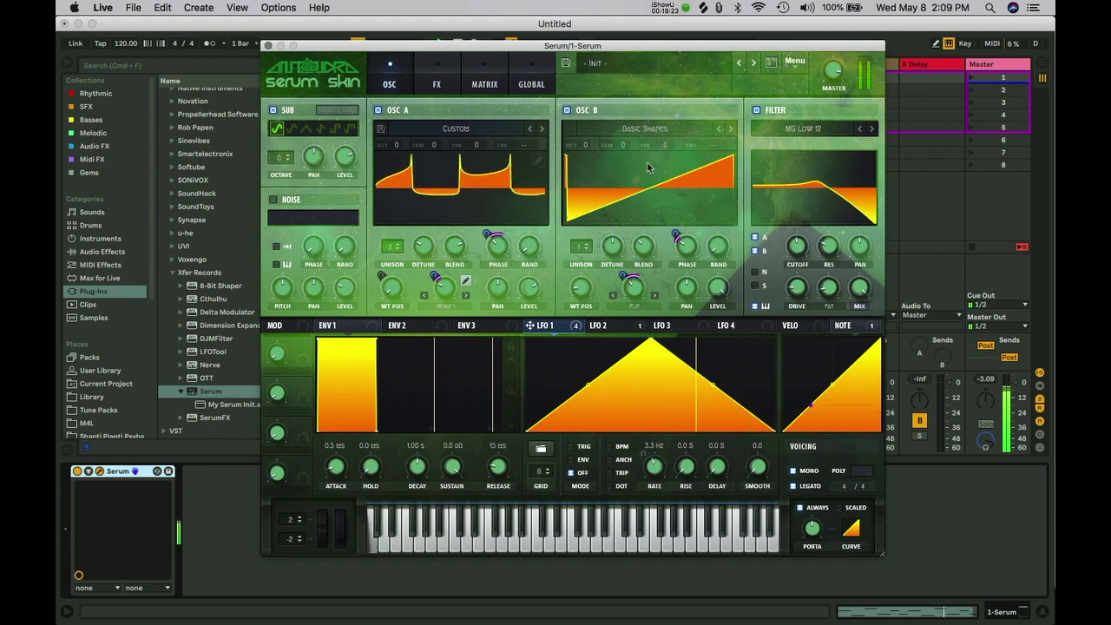
Compare the sound with oscillators B and A switched off, and switch both back on one after the other.
click(567, 110)
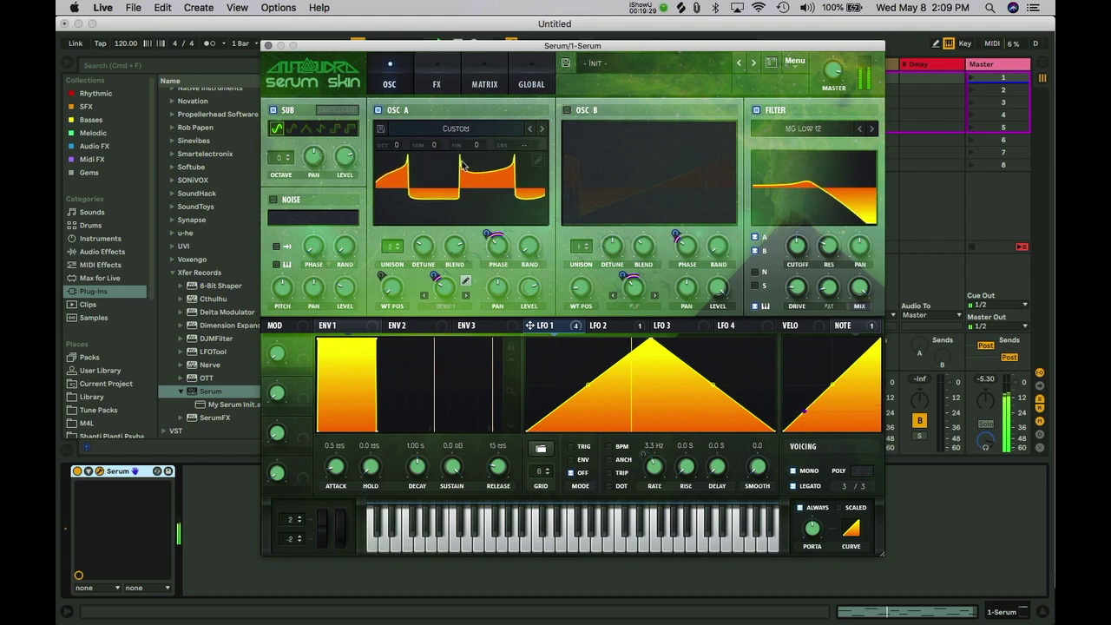
click(379, 110)
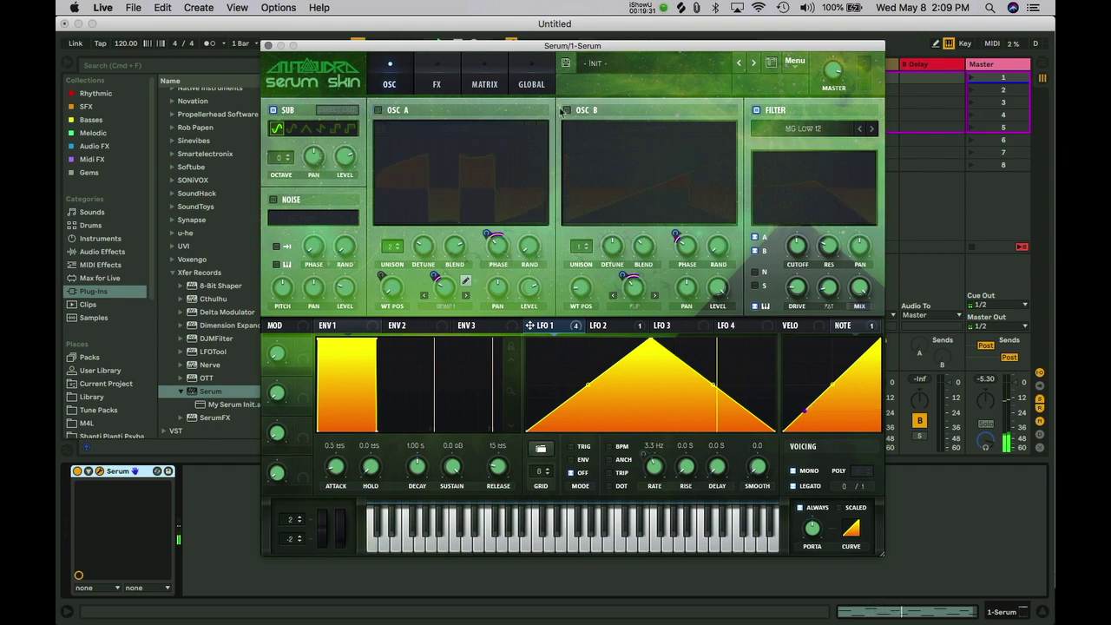
click(566, 112)
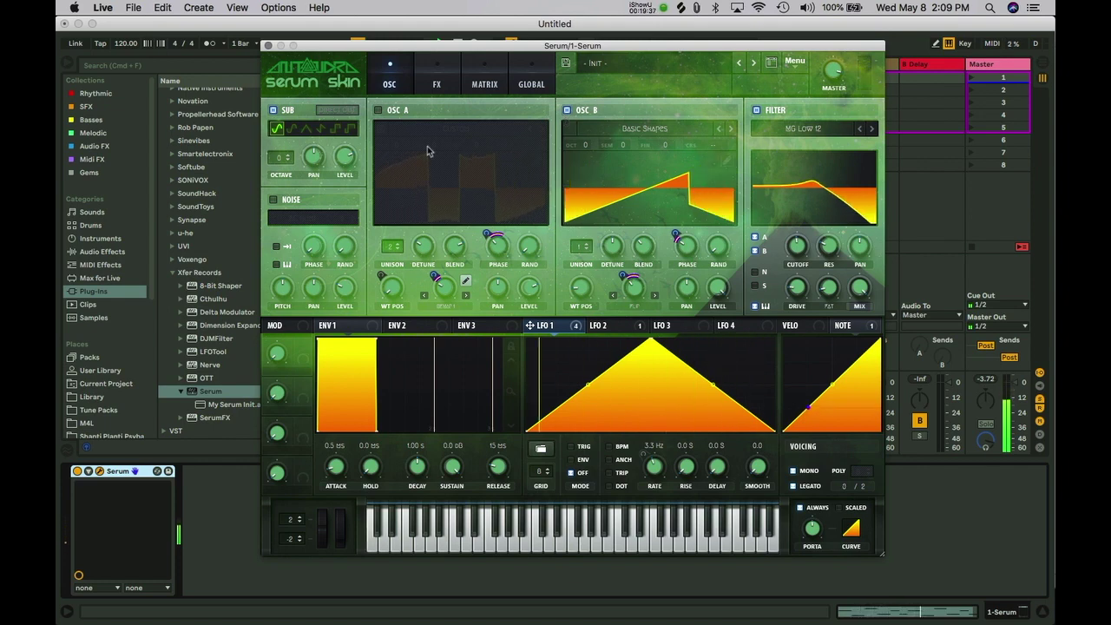
click(378, 110)
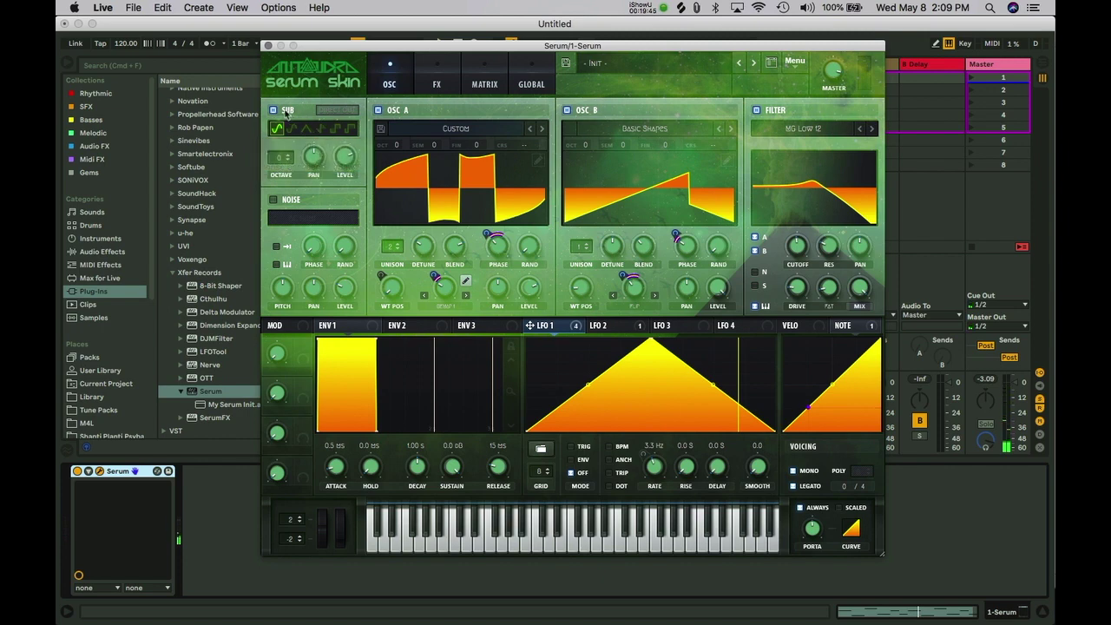
Try a sawtooth waveform on the sub oscillator and settle on the triangle waveform.
click(319, 128)
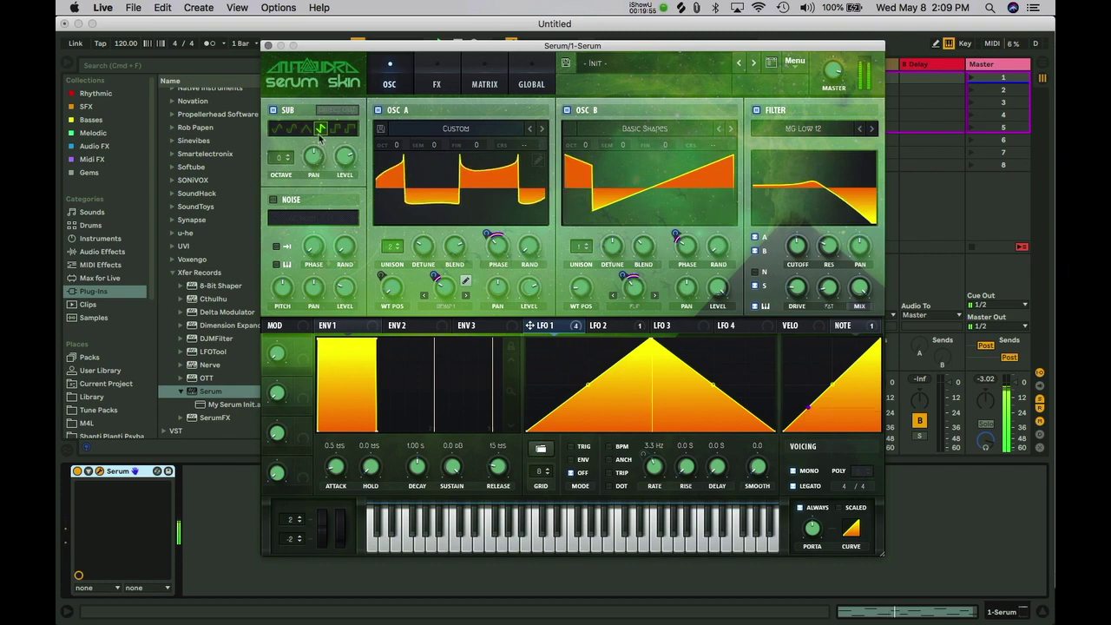
click(308, 131)
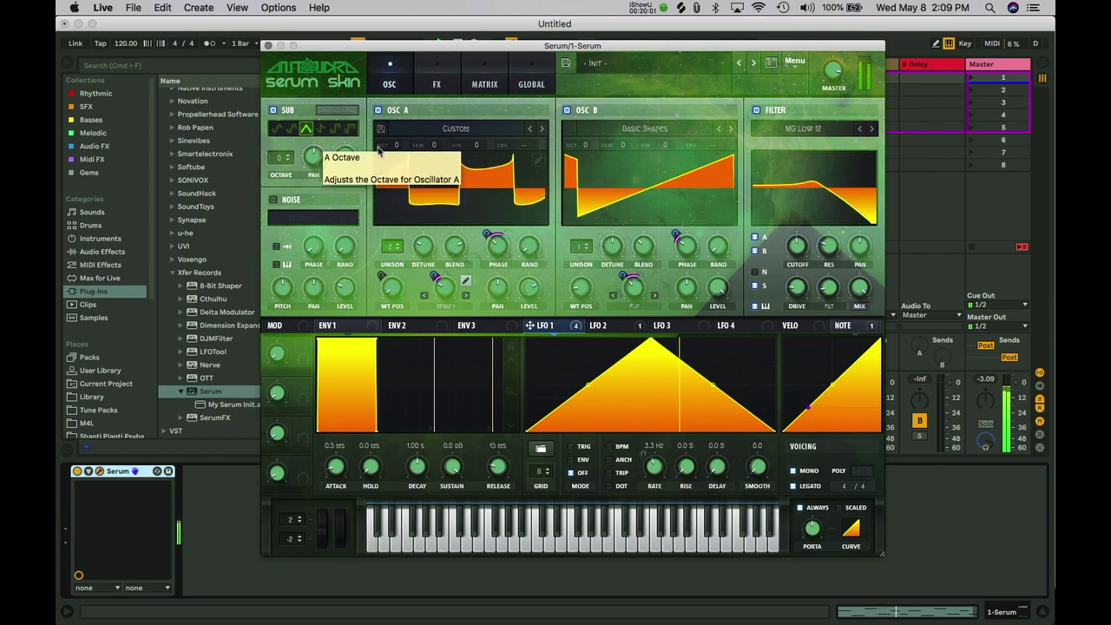
Reshape oscillator A's remap curve with a full-height first quarter, a sharp drop to zero, and a raised middle point.
click(466, 282)
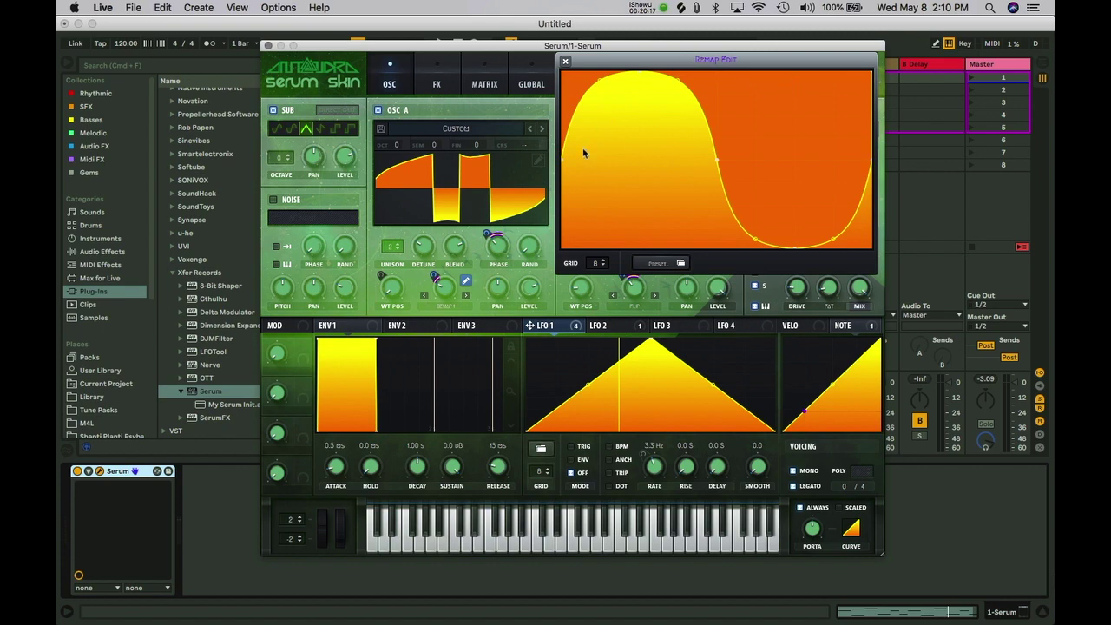
drag(561, 157, 561, 52)
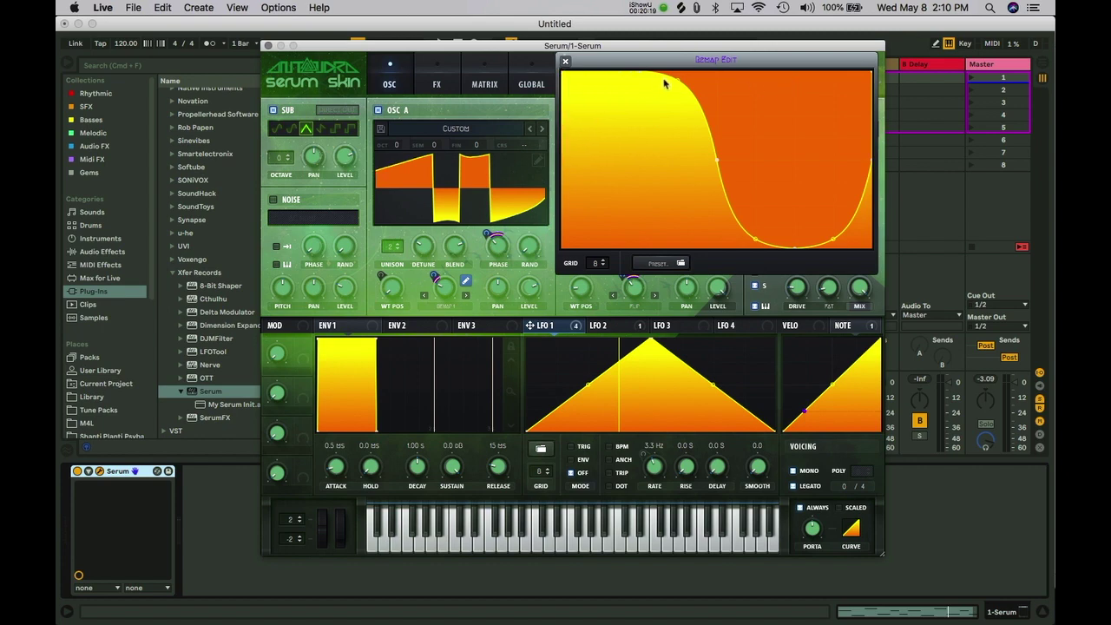
drag(675, 82, 673, 195)
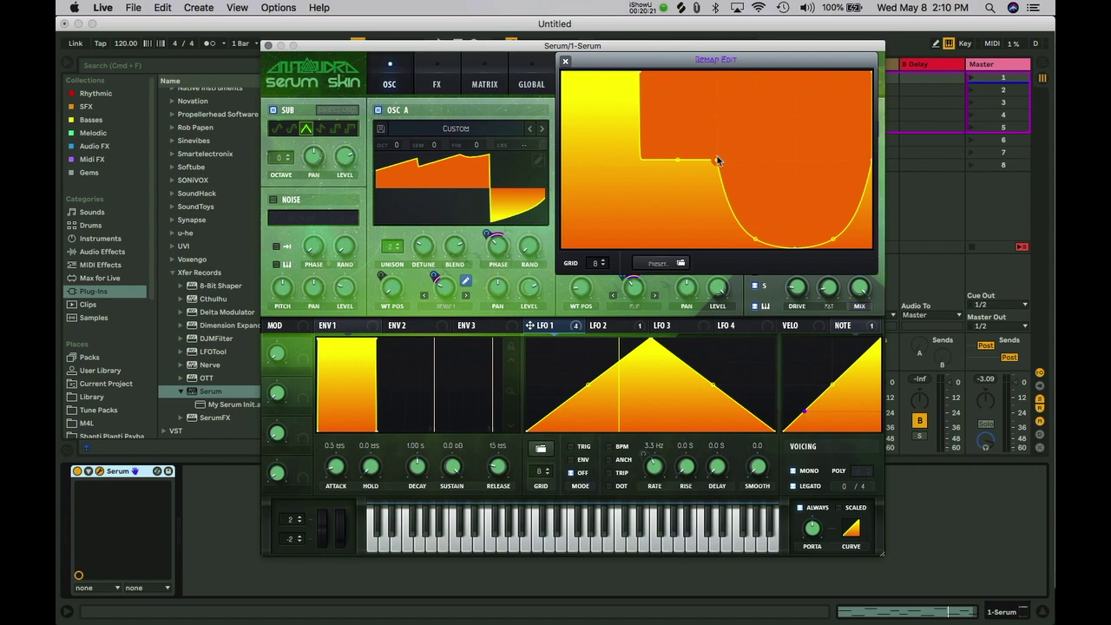
drag(717, 160, 729, 124)
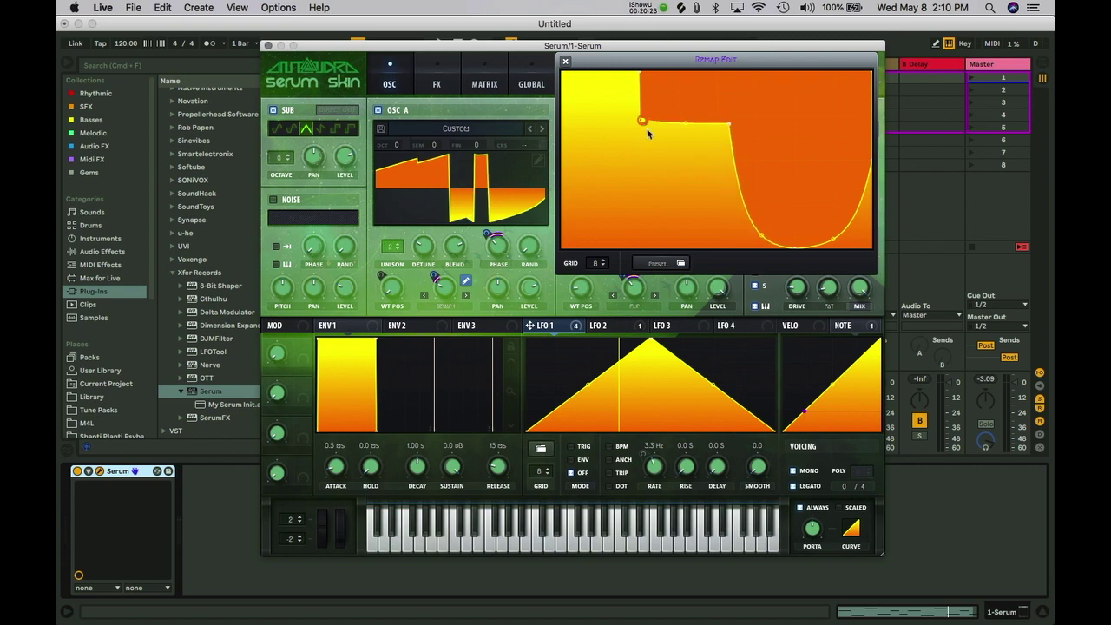
drag(643, 127, 620, 276)
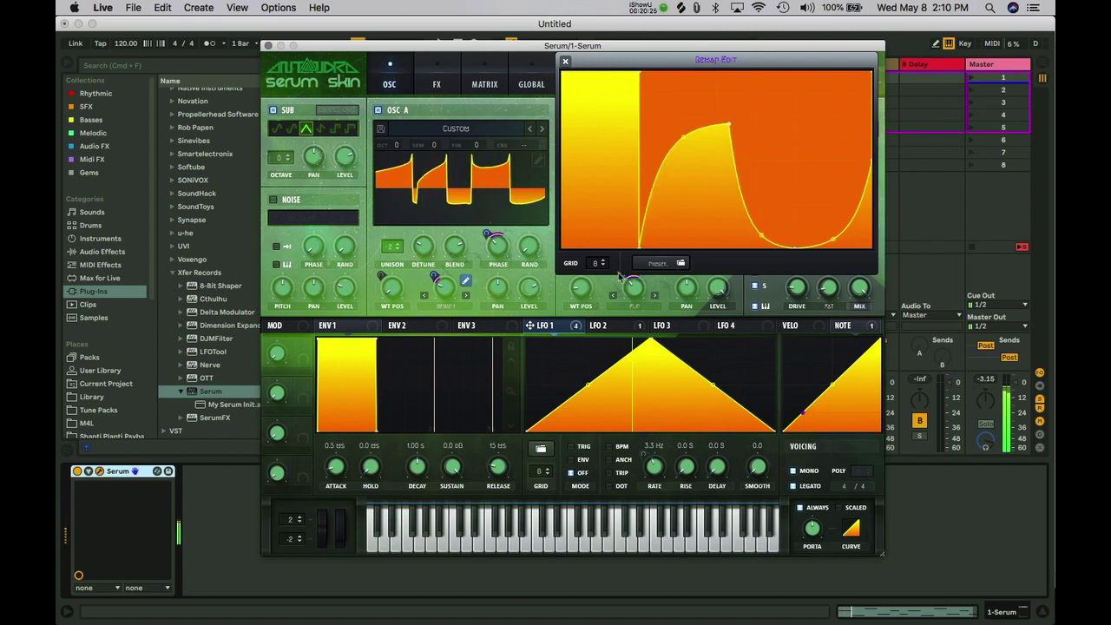
Rework the remap curve into an initial downward ramp, a spike past the first quarter, a middle dip and a three-quarter peak, and close the editor.
double_click(639, 72)
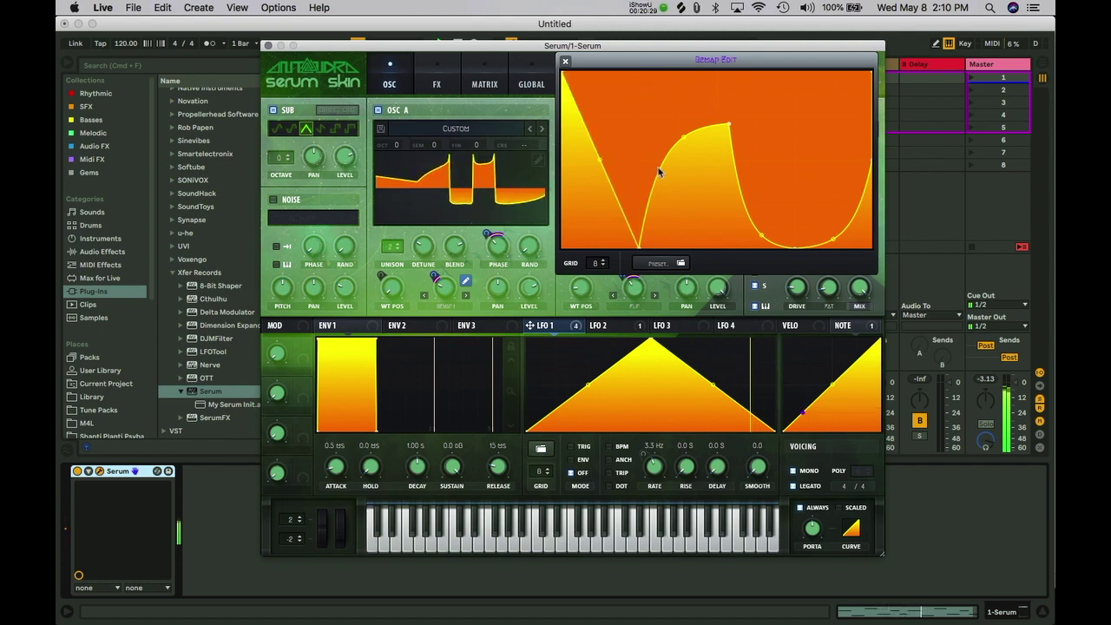
drag(728, 121, 652, 77)
double_click(693, 215)
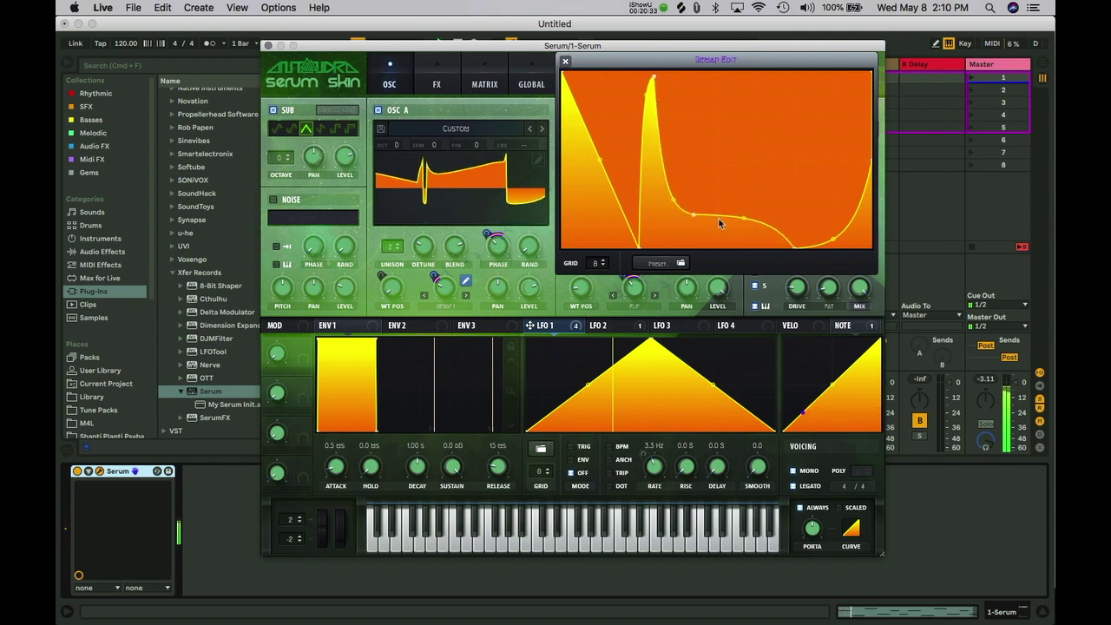
double_click(791, 243)
drag(792, 243, 791, 87)
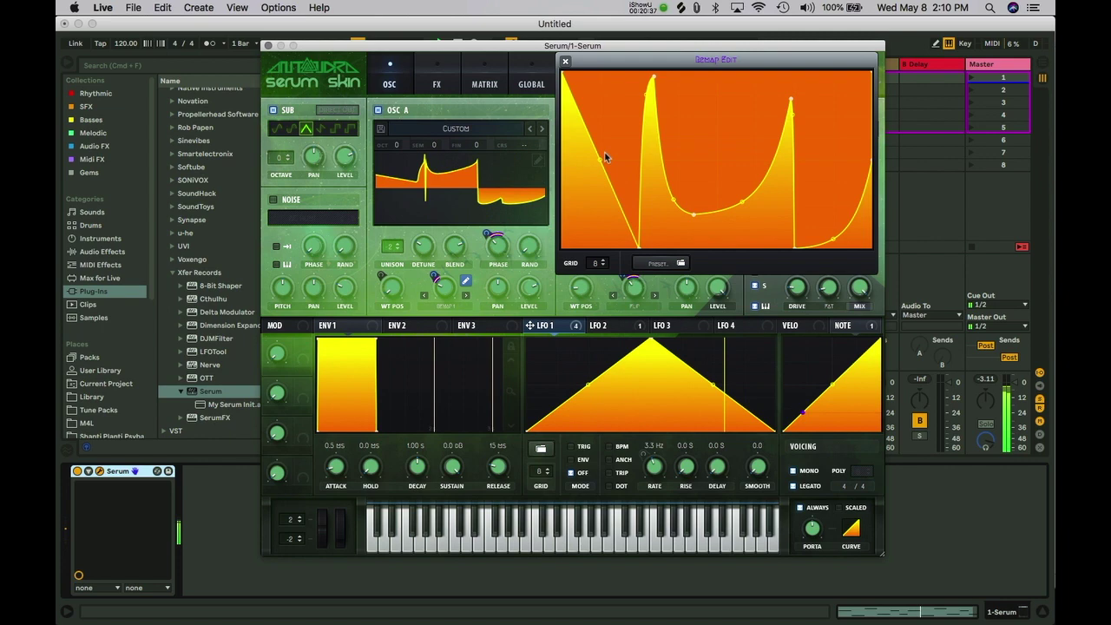
click(565, 60)
Sweep oscillator A's warp amount up and down to adjust the reshaped remap effect.
mouse_move(445, 286)
mouse_down()
mouse_move(449, 270)
mouse_move(443, 277)
mouse_up()
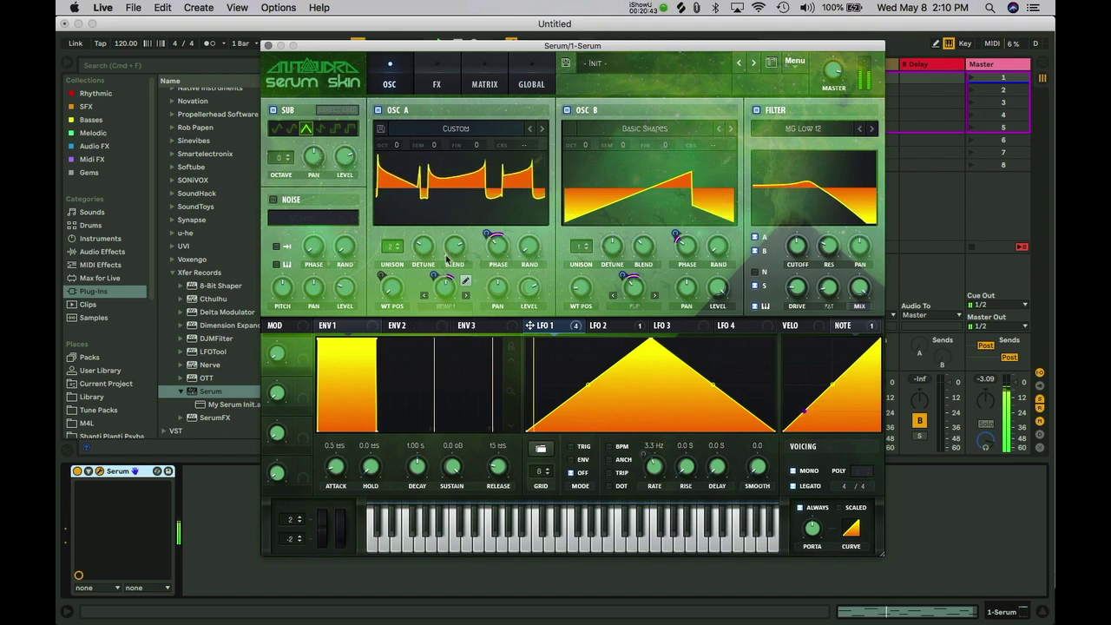
drag(445, 280, 446, 314)
click(446, 306)
click(447, 333)
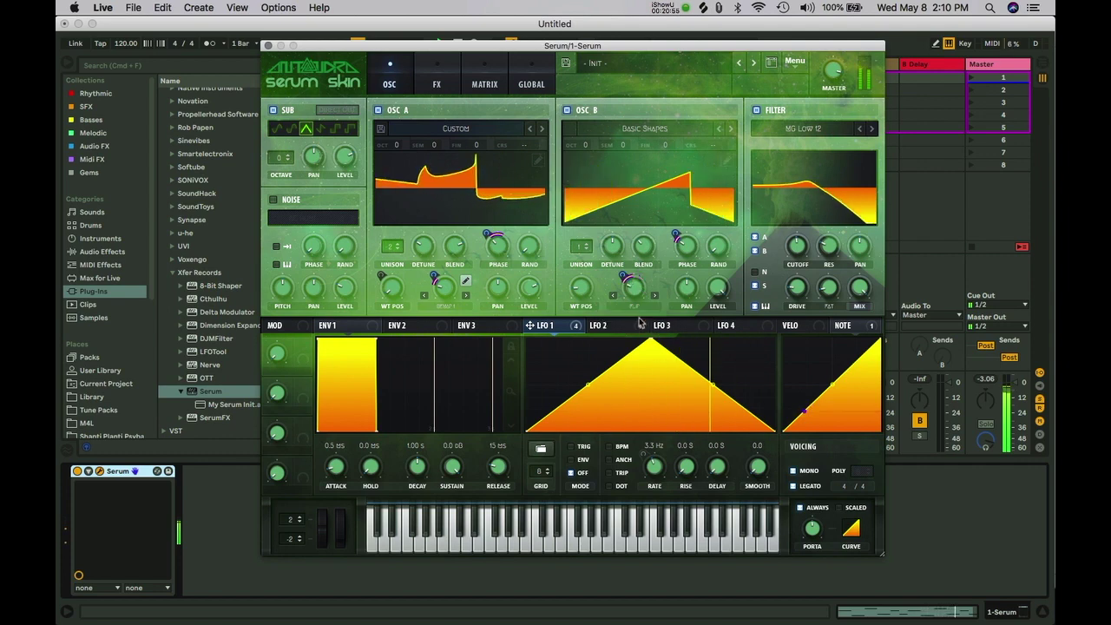
Adjust oscillator B's flip warp amount and its LFO 1 modulation, trying warp values such as 9% and 32%.
mouse_move(636, 284)
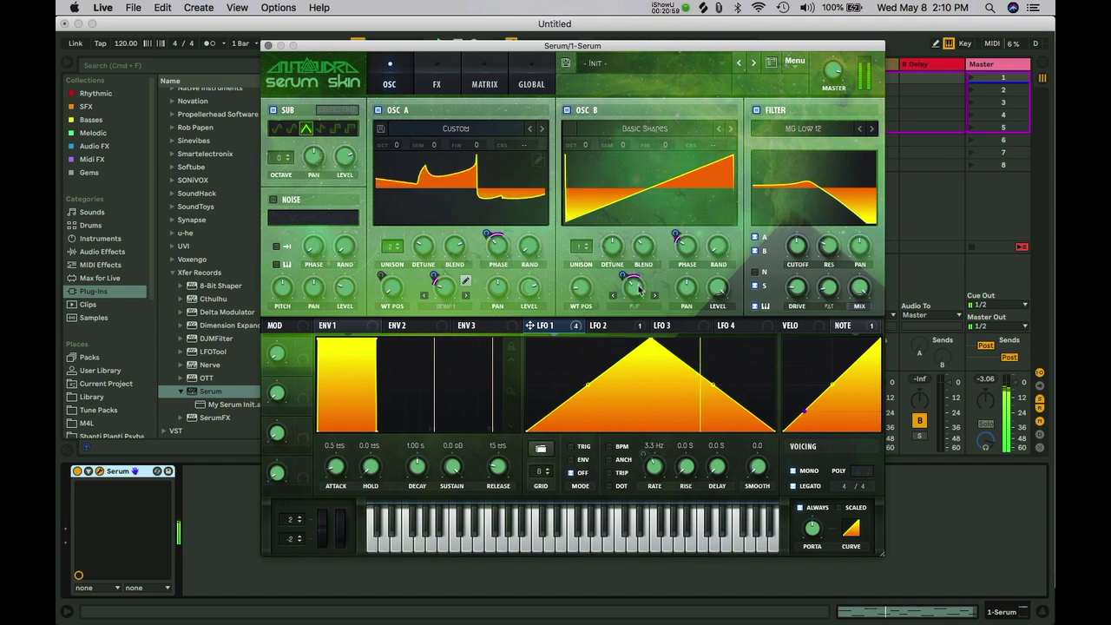
mouse_move(638, 290)
mouse_down()
mouse_move(634, 313)
mouse_move(639, 274)
mouse_up()
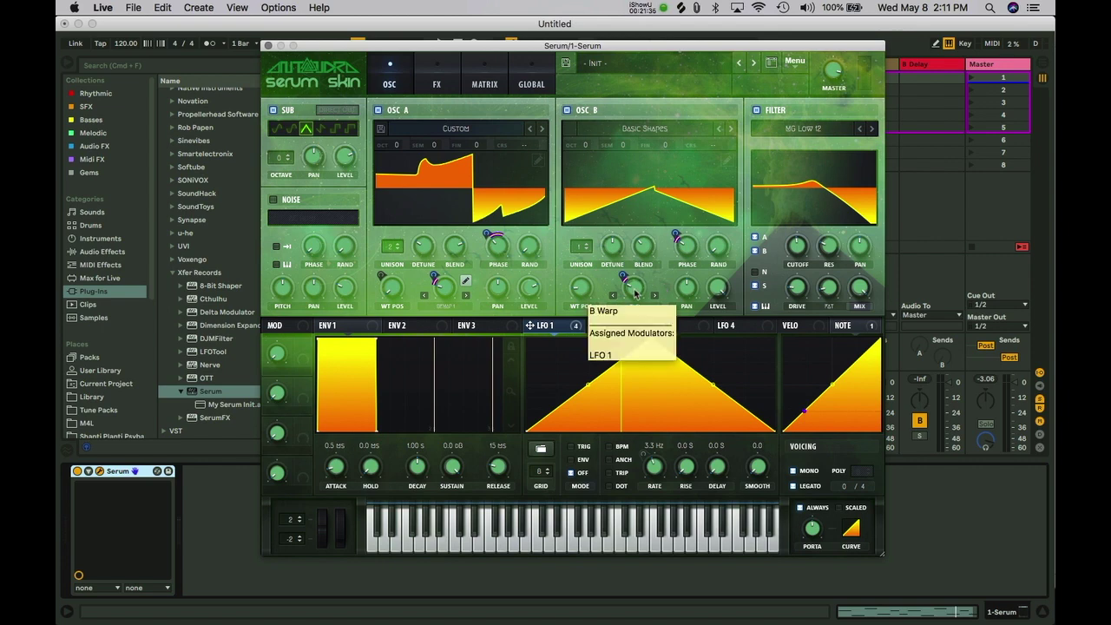
drag(635, 296, 636, 324)
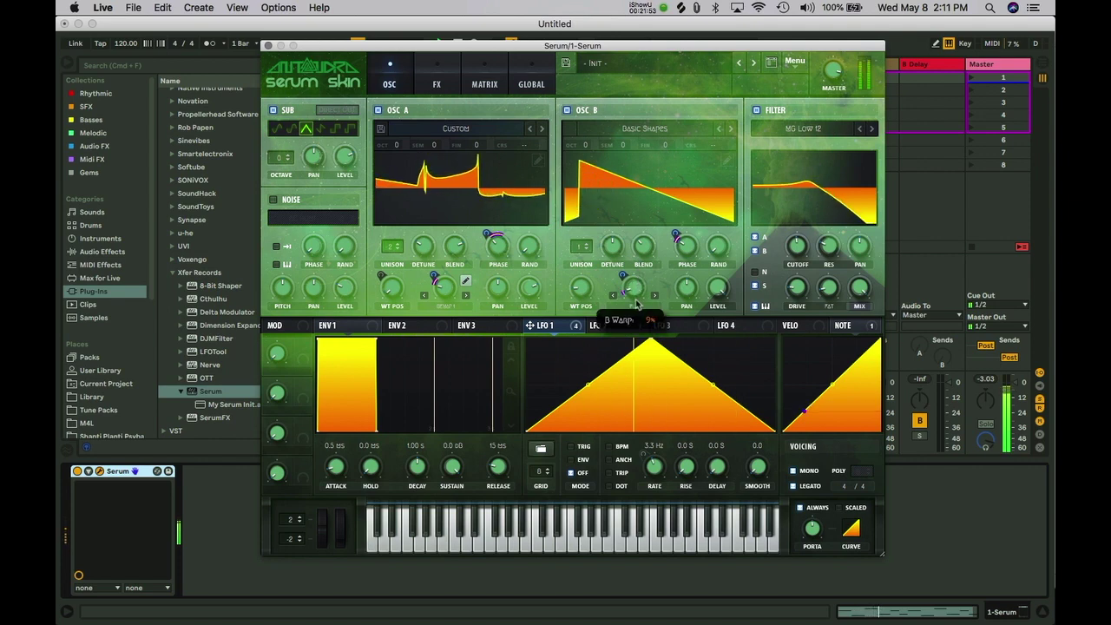
mouse_move(636, 296)
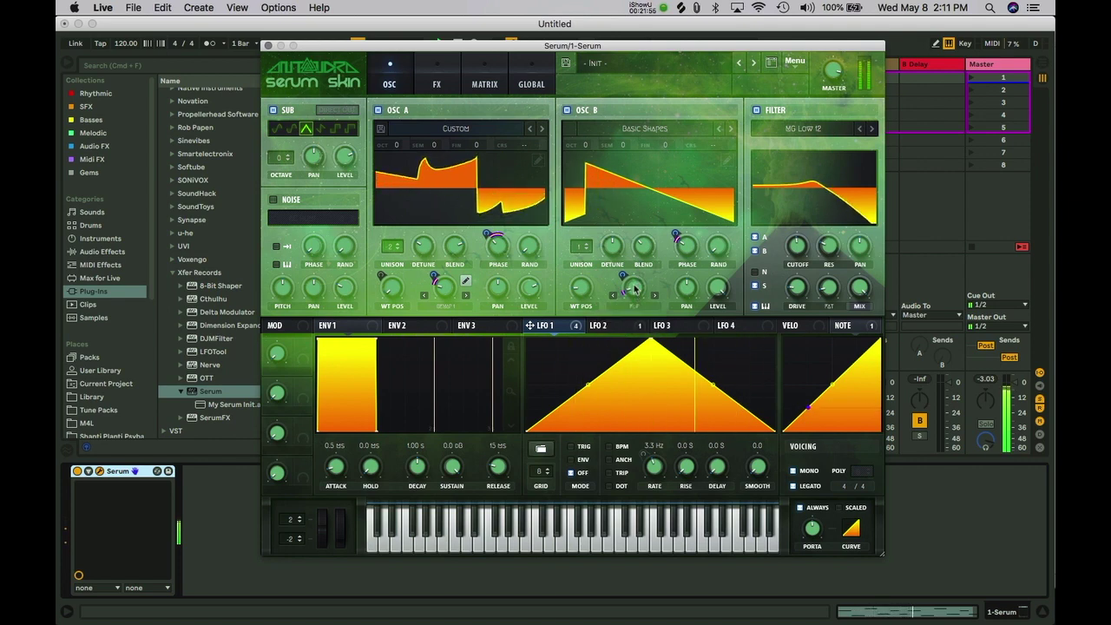
mouse_move(625, 276)
mouse_down()
mouse_move(618, 296)
mouse_move(626, 243)
mouse_move(625, 292)
mouse_move(626, 282)
mouse_up()
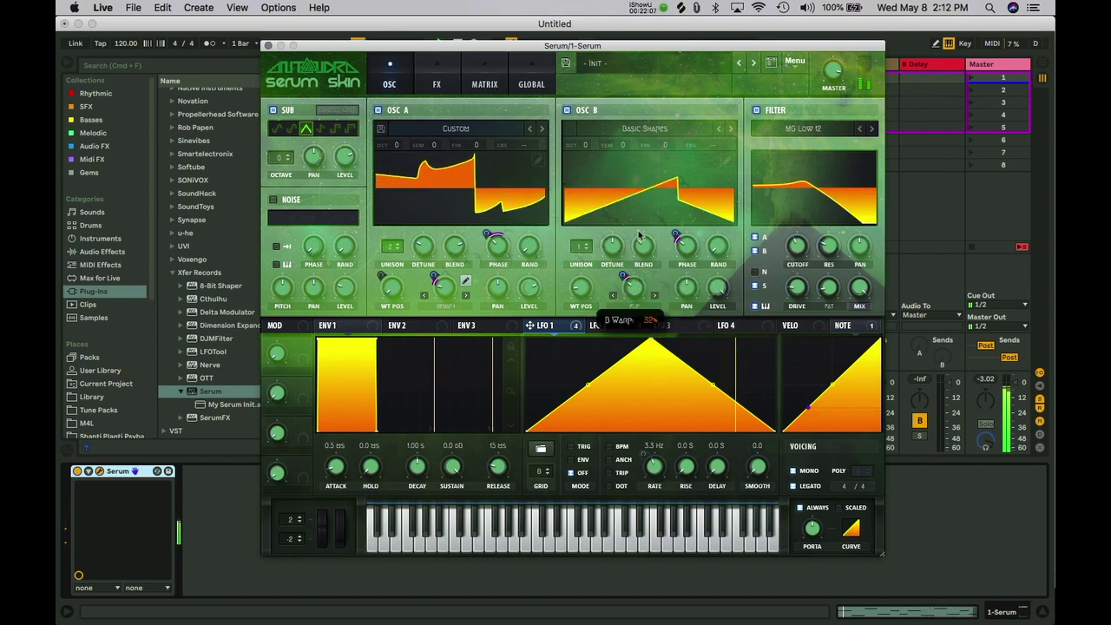
right_click(636, 292)
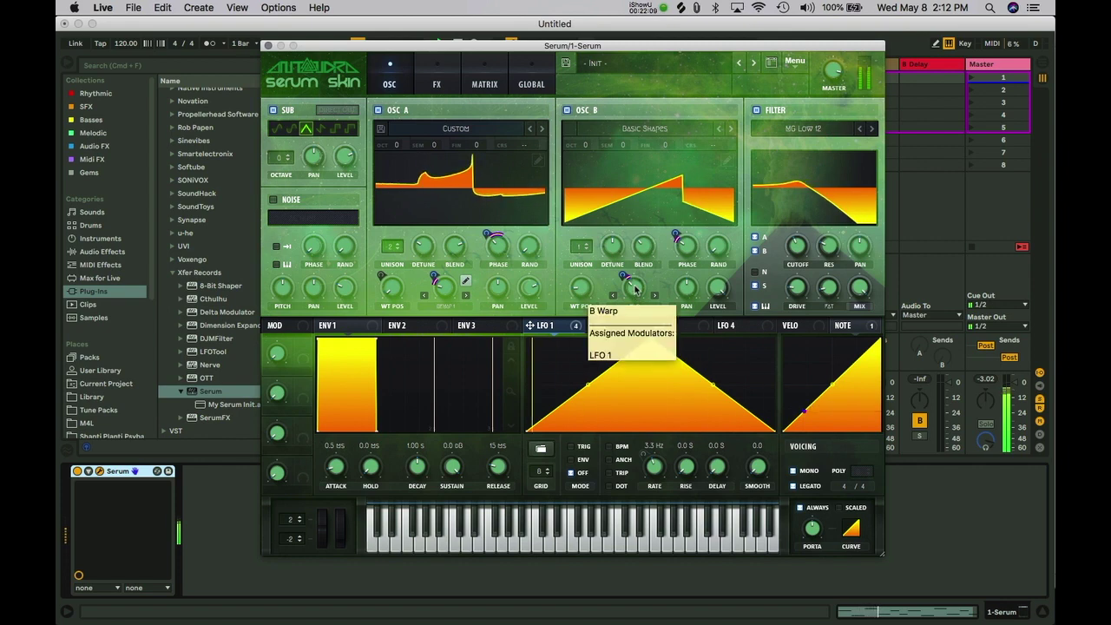
click(638, 284)
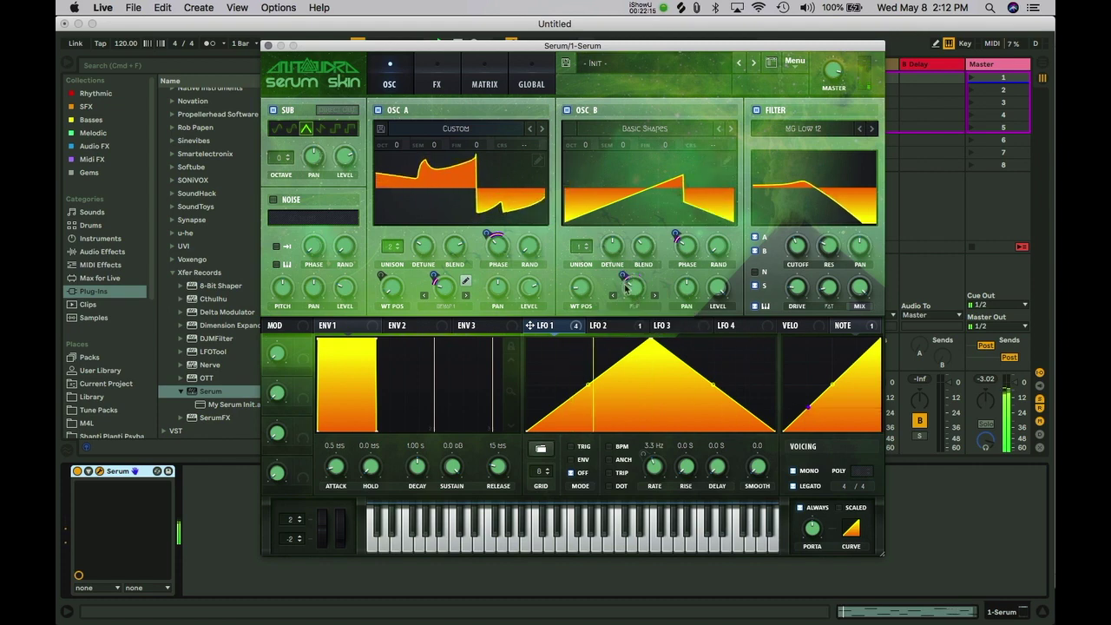
drag(636, 274, 637, 335)
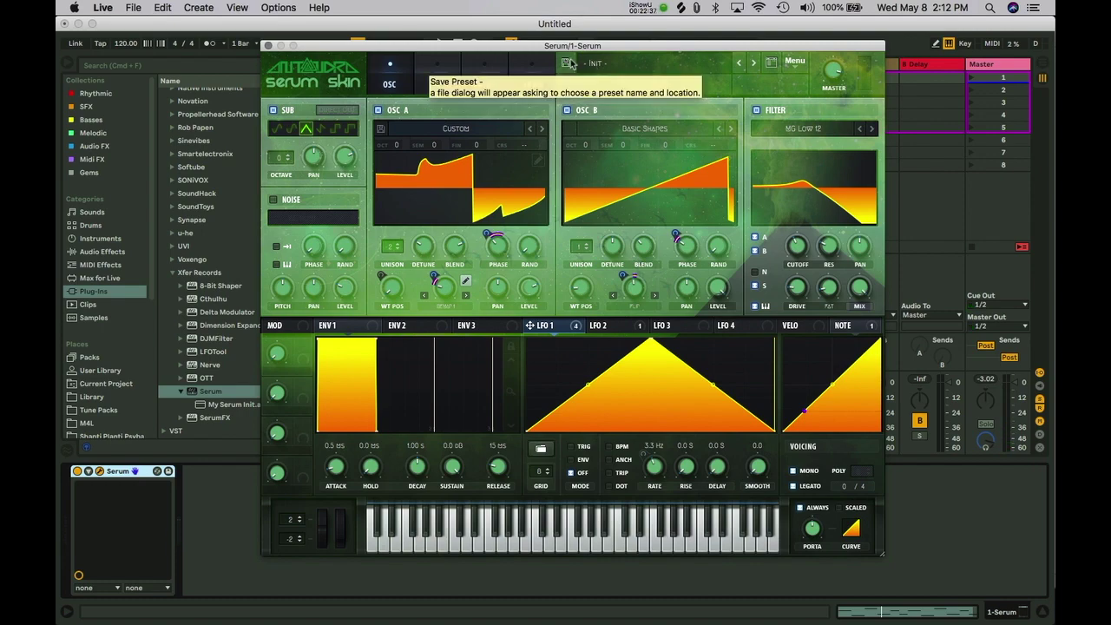
Save the finished patch as a preset named "Bass - Reese 014" in the User folder.
click(565, 62)
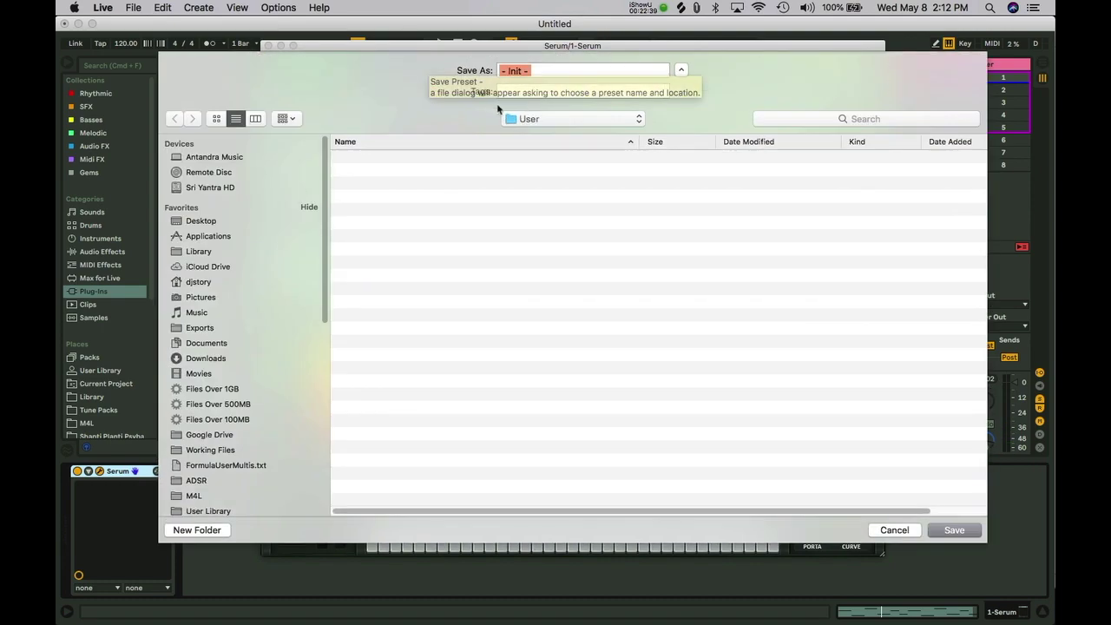
text(Bass - Reese 014)
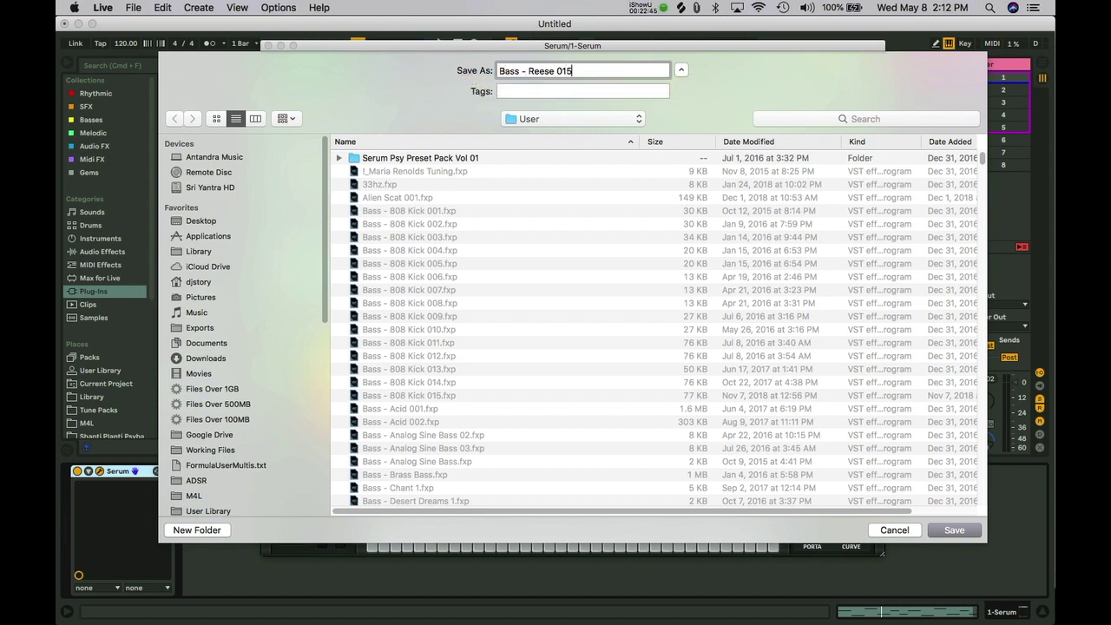
key(Return)
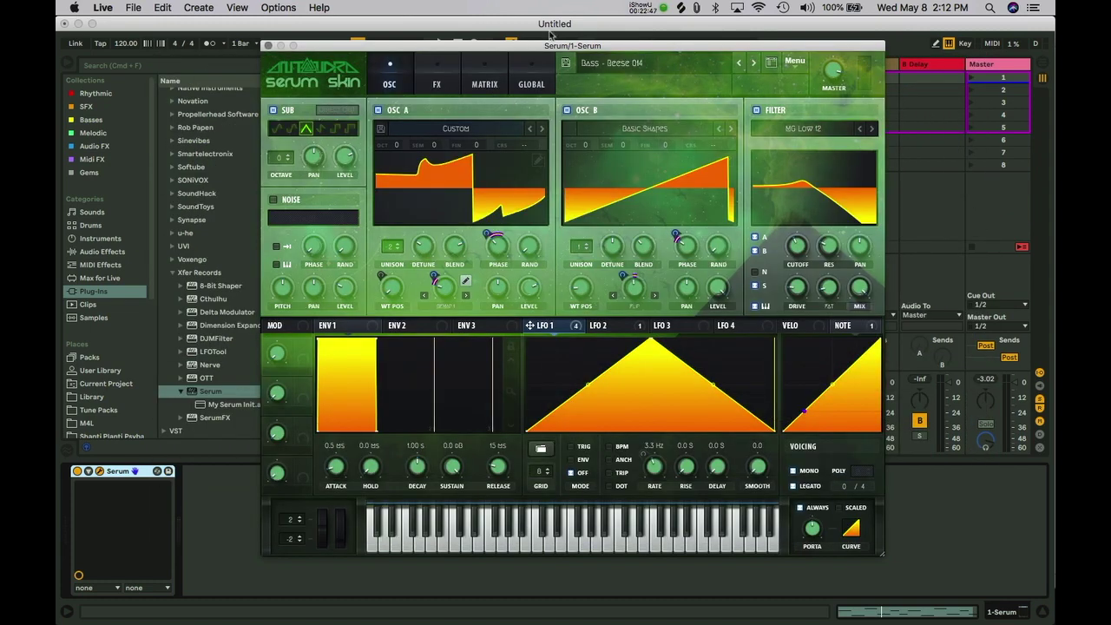
Reset the synth to the Init preset to start a new patch.
click(609, 63)
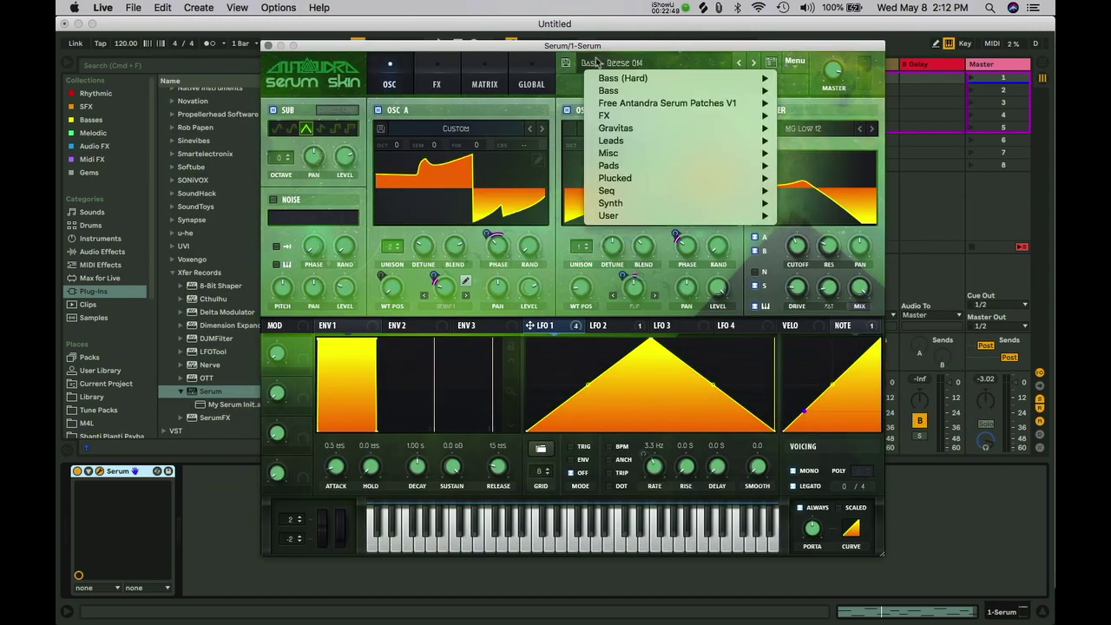
click(609, 63)
click(803, 66)
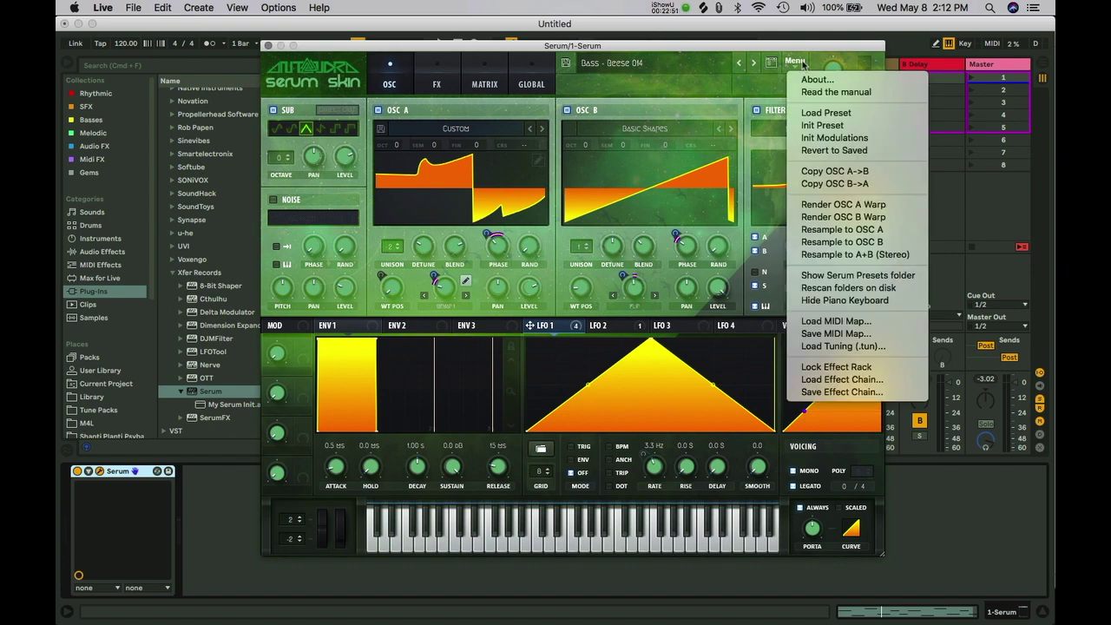
click(742, 154)
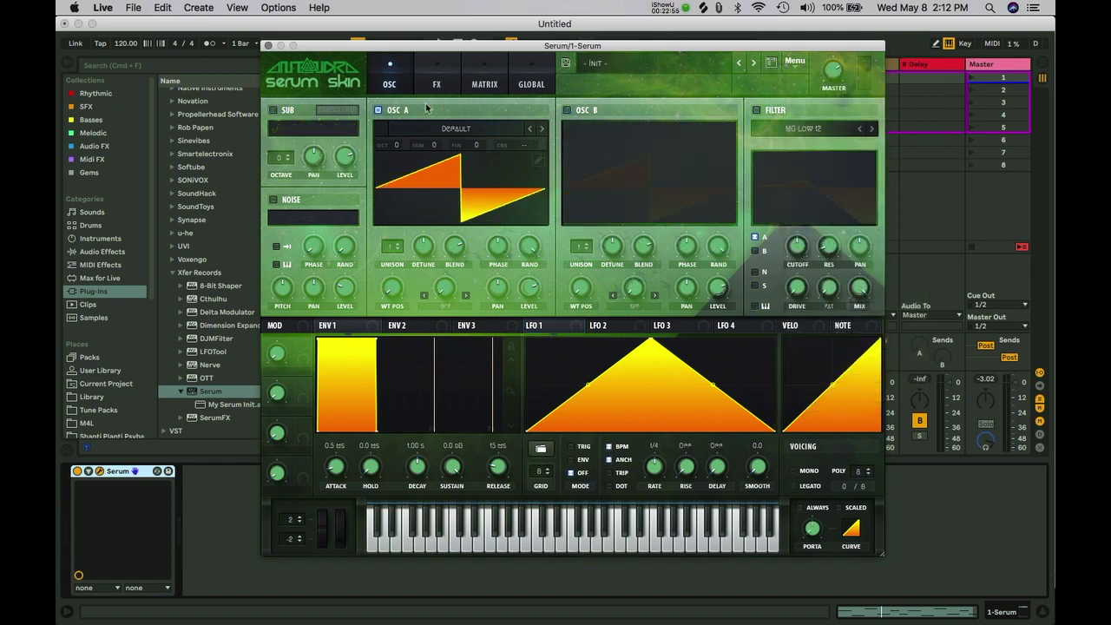
Set oscillator A to 3 unison voices, then enable the MG Low 12 filter and adjust its cutoff.
key(a)
mouse_move(388, 254)
mouse_down()
mouse_move(401, 230)
mouse_move(401, 240)
mouse_up()
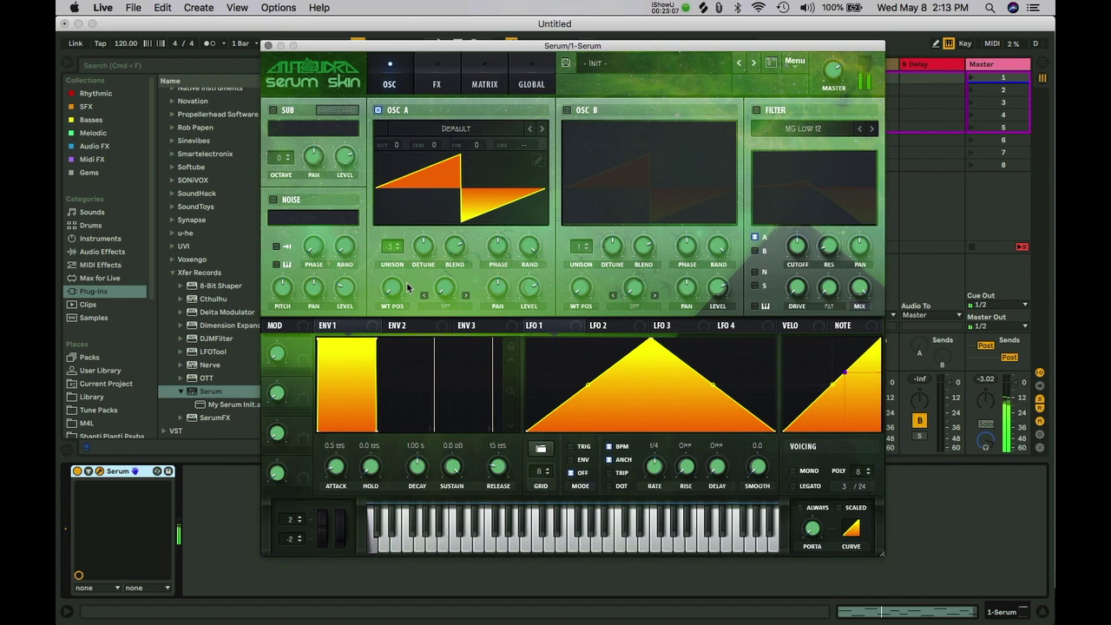
click(756, 110)
mouse_move(797, 246)
mouse_down()
mouse_move(803, 261)
mouse_move(808, 246)
mouse_up()
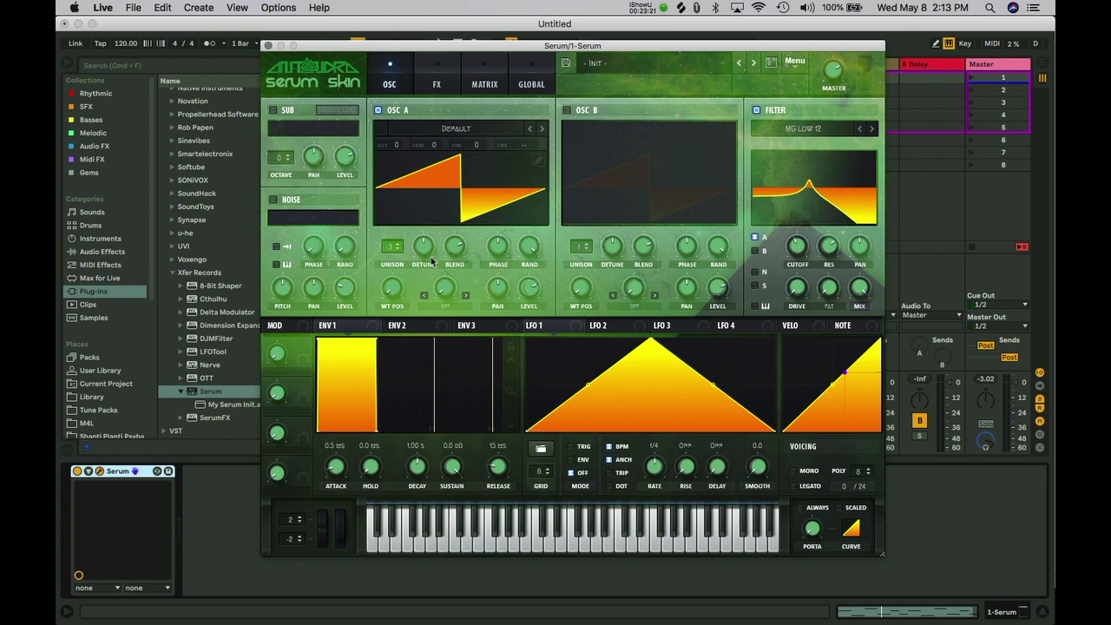
Sweep oscillator A's unison detune up to 1.00 and bring it back down to a moderate amount.
drag(427, 255, 427, 228)
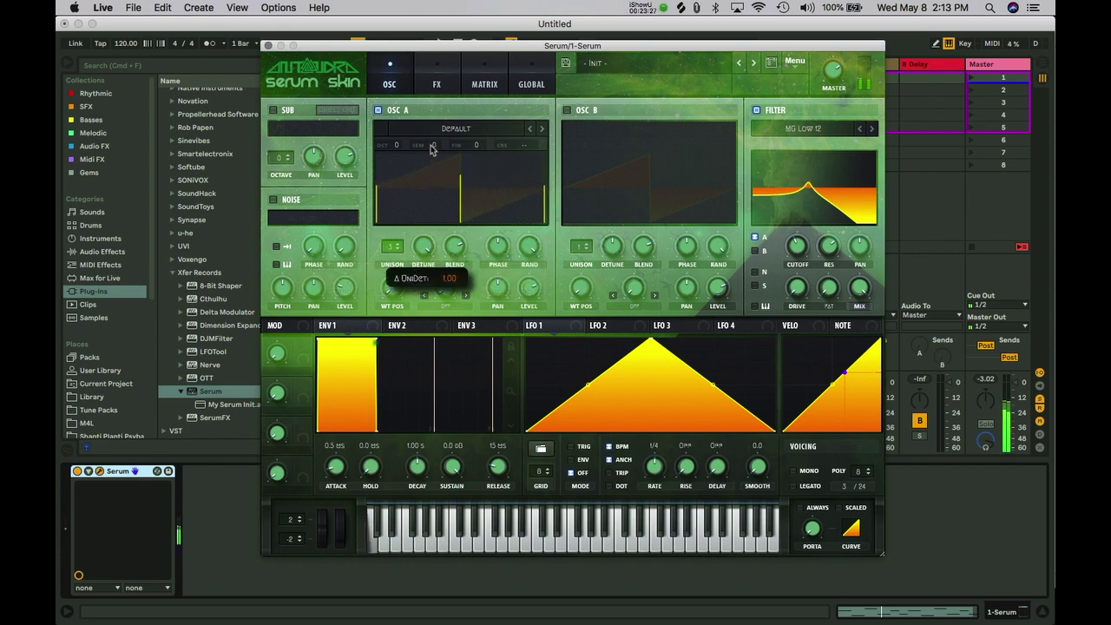
drag(426, 186, 423, 244)
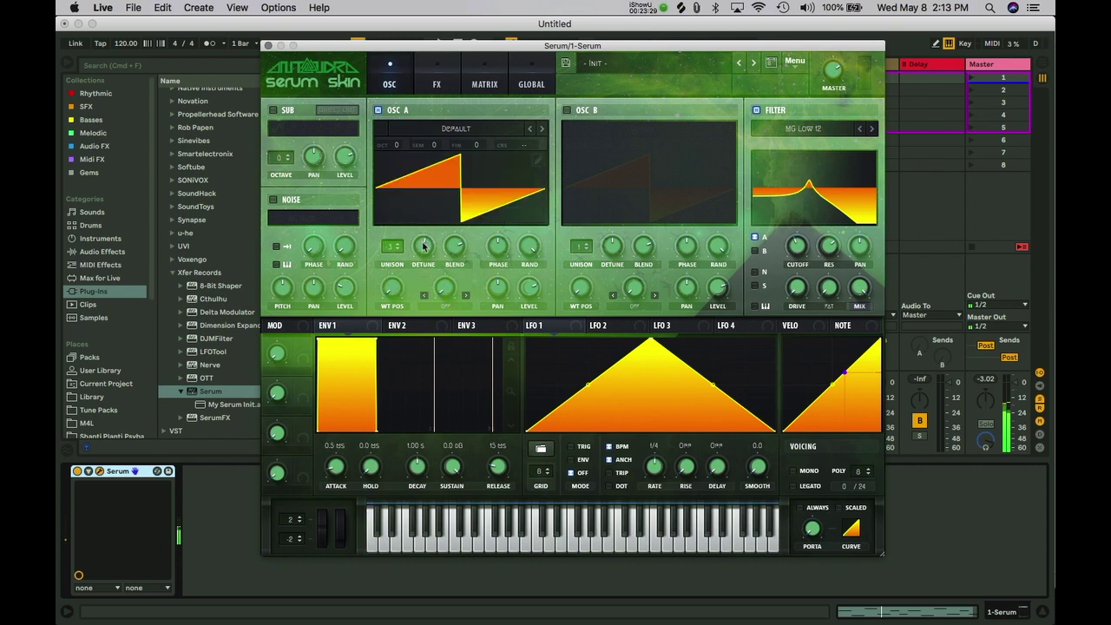
drag(423, 245, 420, 268)
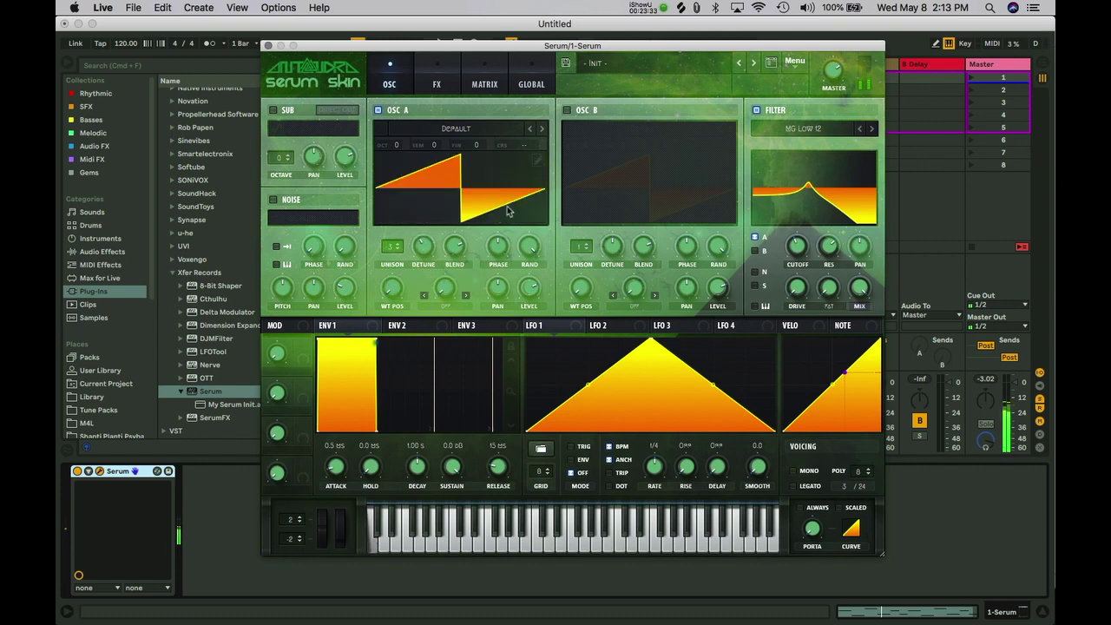
Try Remap 1 as oscillator A's warp mode, switch it to Asym +/-, and raise the warp amount towards the middle.
click(446, 309)
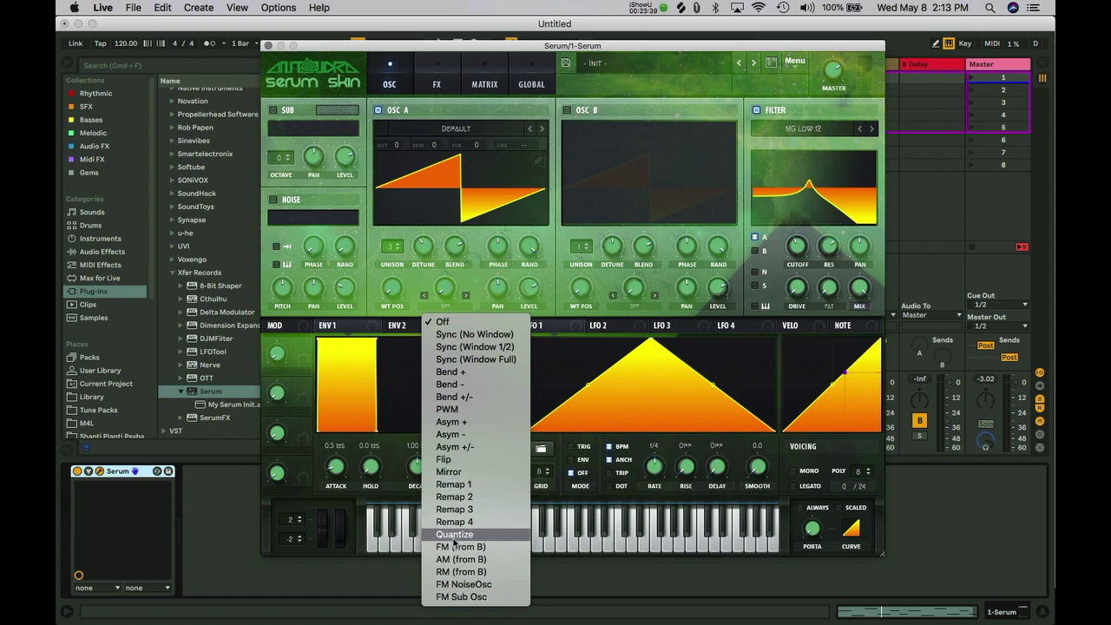
click(469, 485)
click(445, 308)
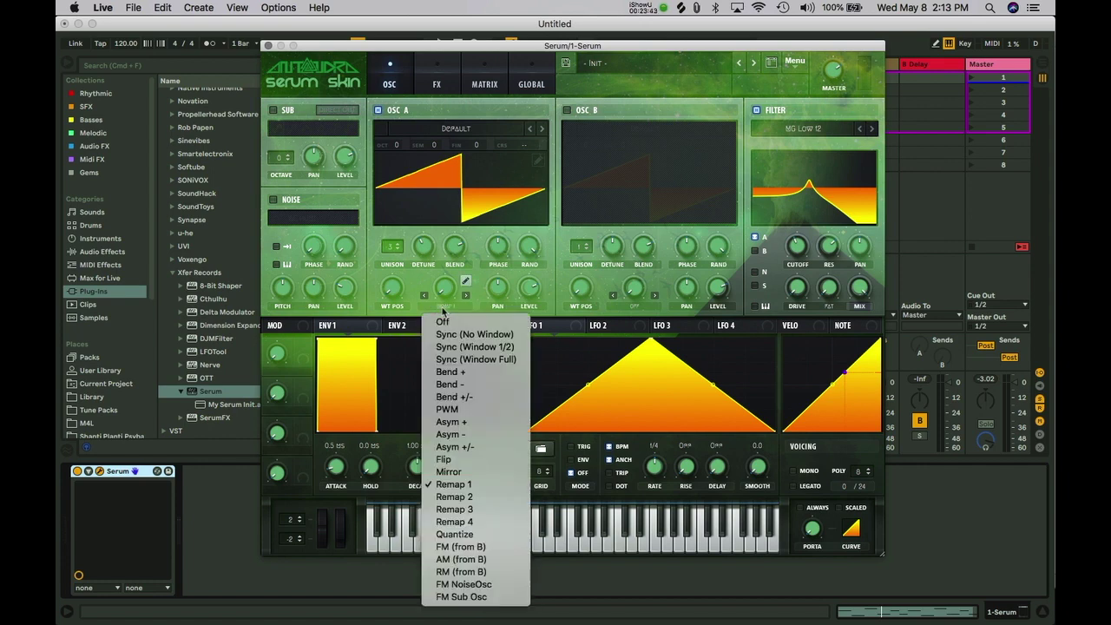
click(449, 446)
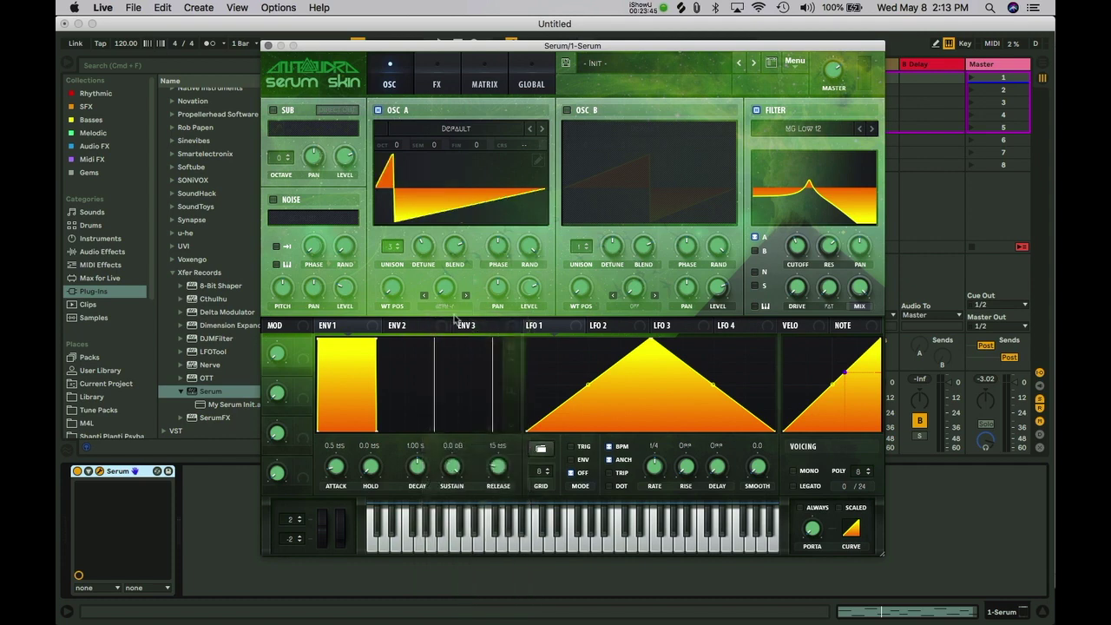
drag(451, 297, 432, 222)
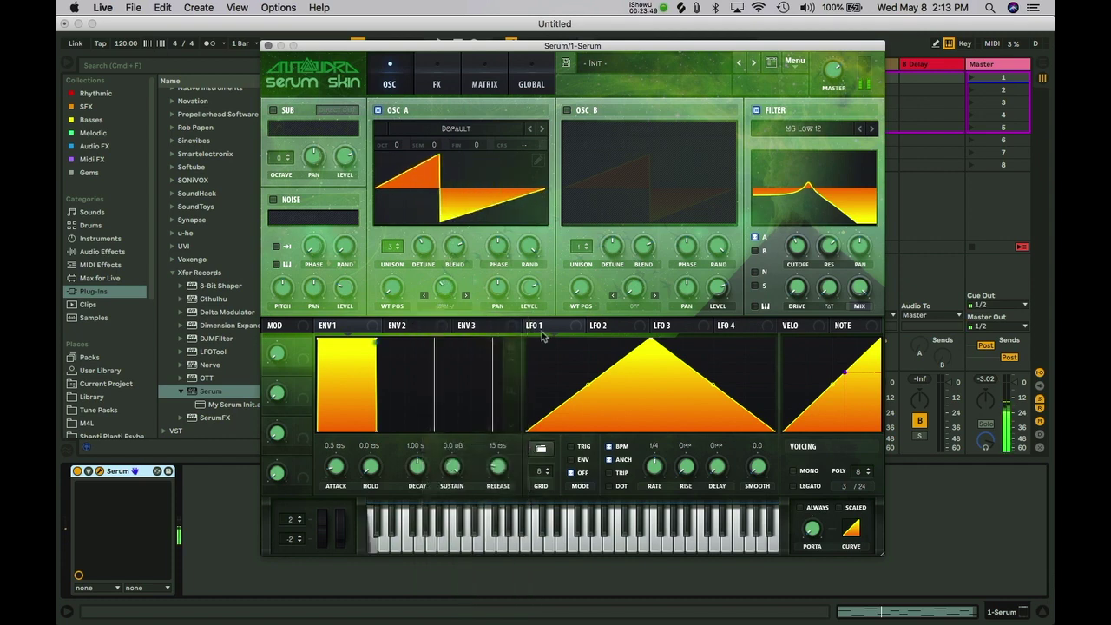
Assign LFO 1 to oscillator A's warp amount and fine-tune the filter cutoff.
drag(541, 325, 436, 278)
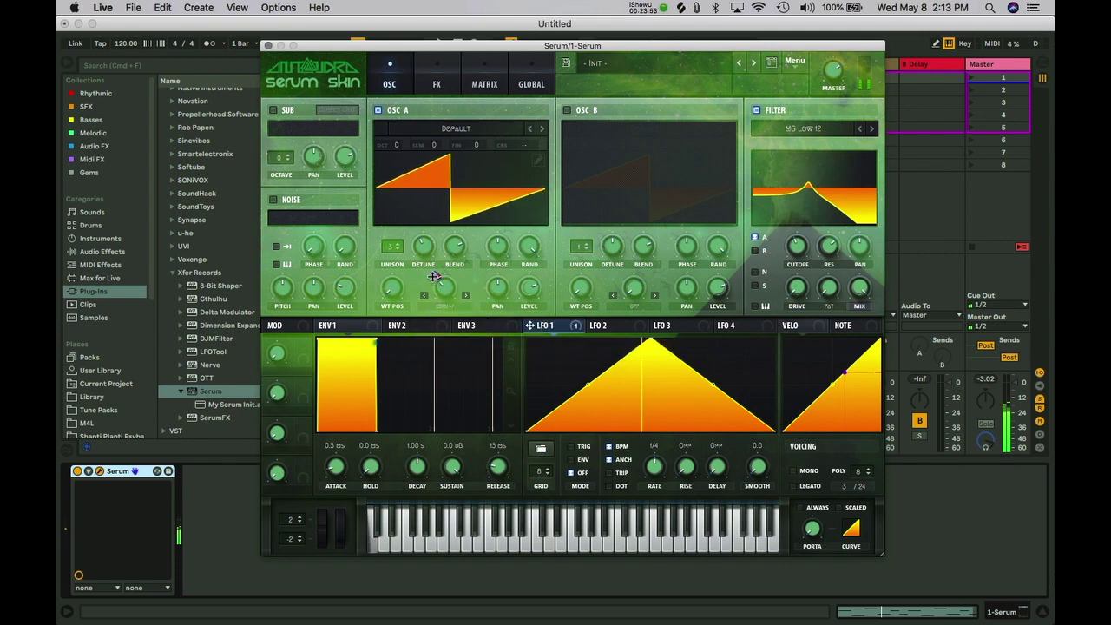
drag(798, 273, 799, 266)
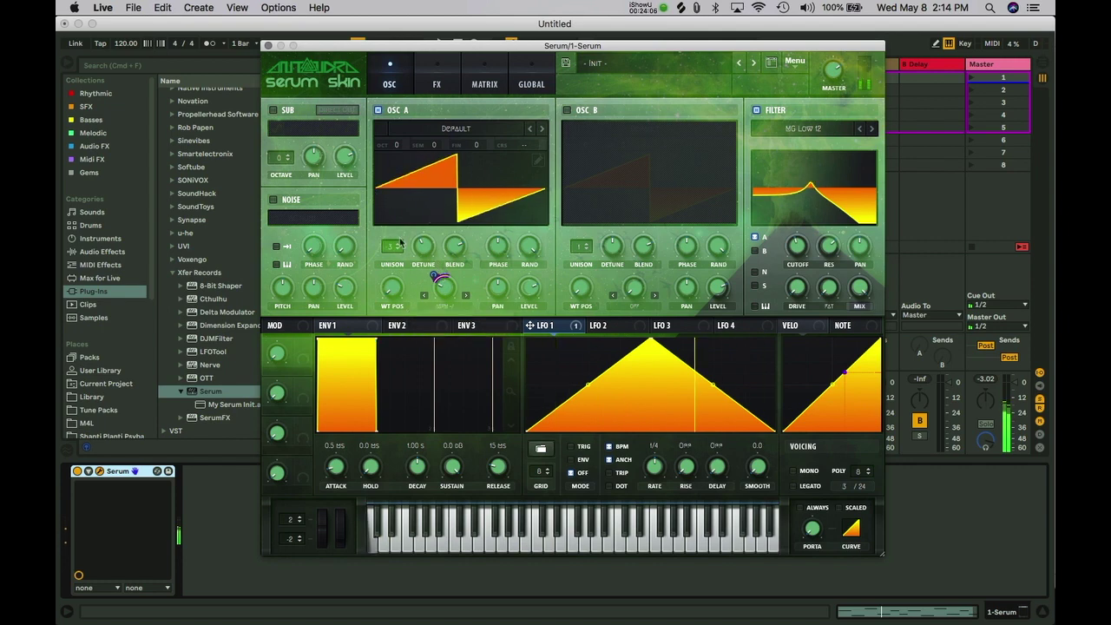
Enable oscillator B with the default saw wave and set its octave to -1.
click(567, 111)
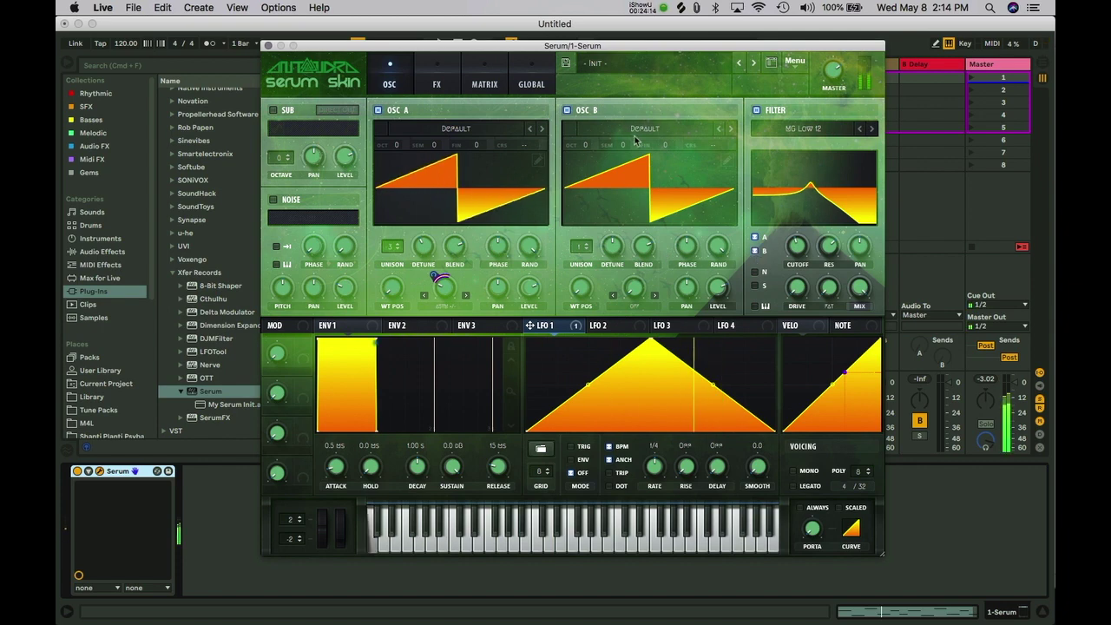
drag(584, 148, 583, 165)
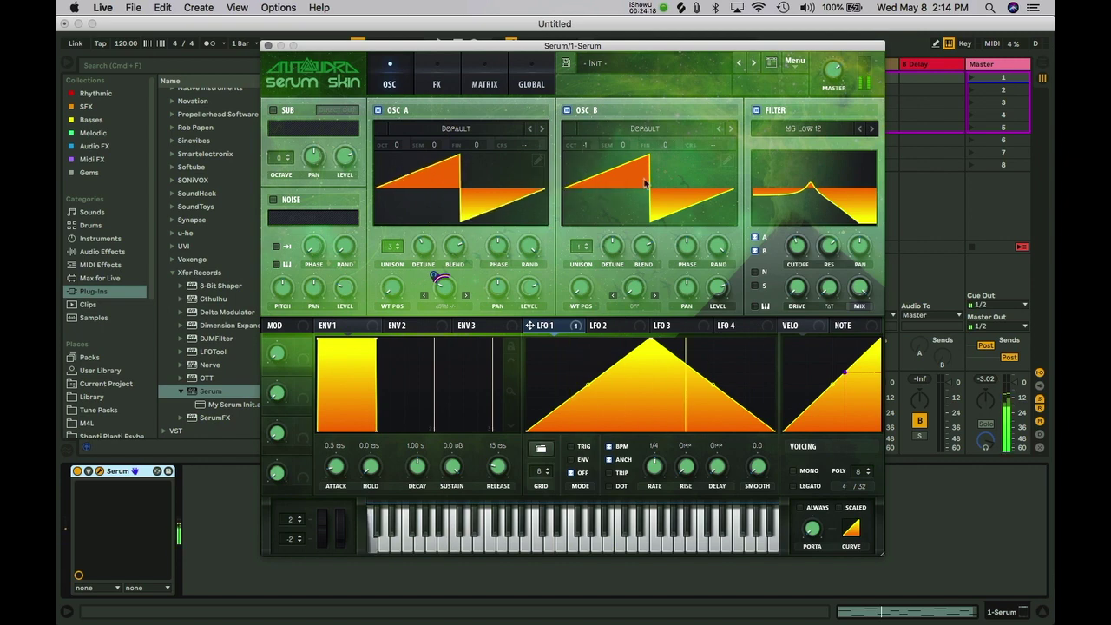
Adjust LFO 1's depth on oscillator A's warp and set the octaves to -1 for oscillator A and 0 for B.
mouse_move(441, 297)
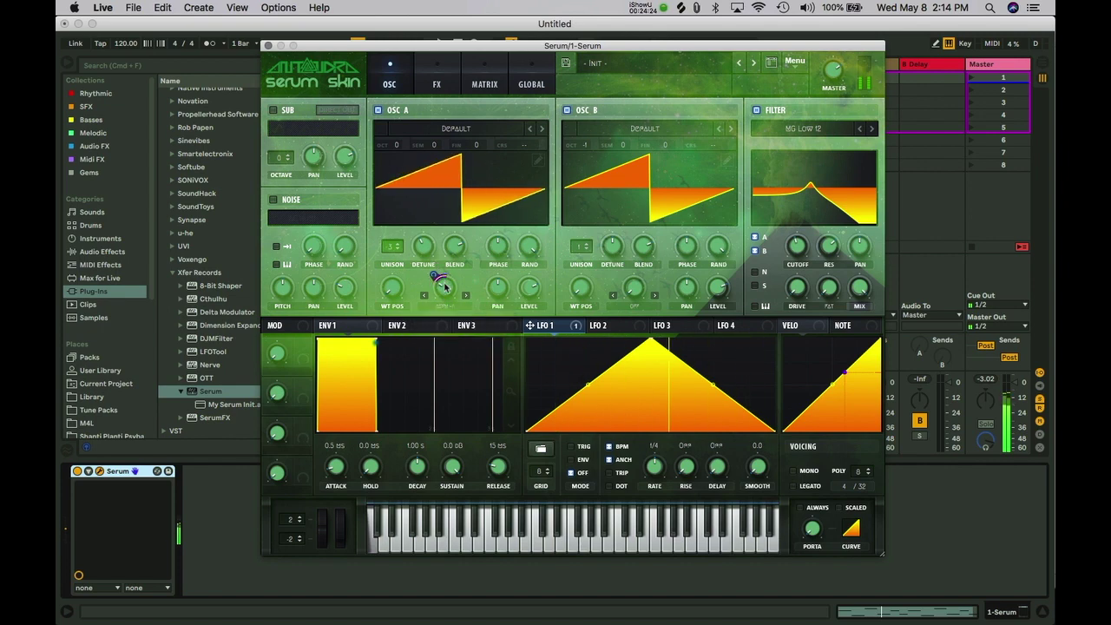
drag(432, 276, 463, 307)
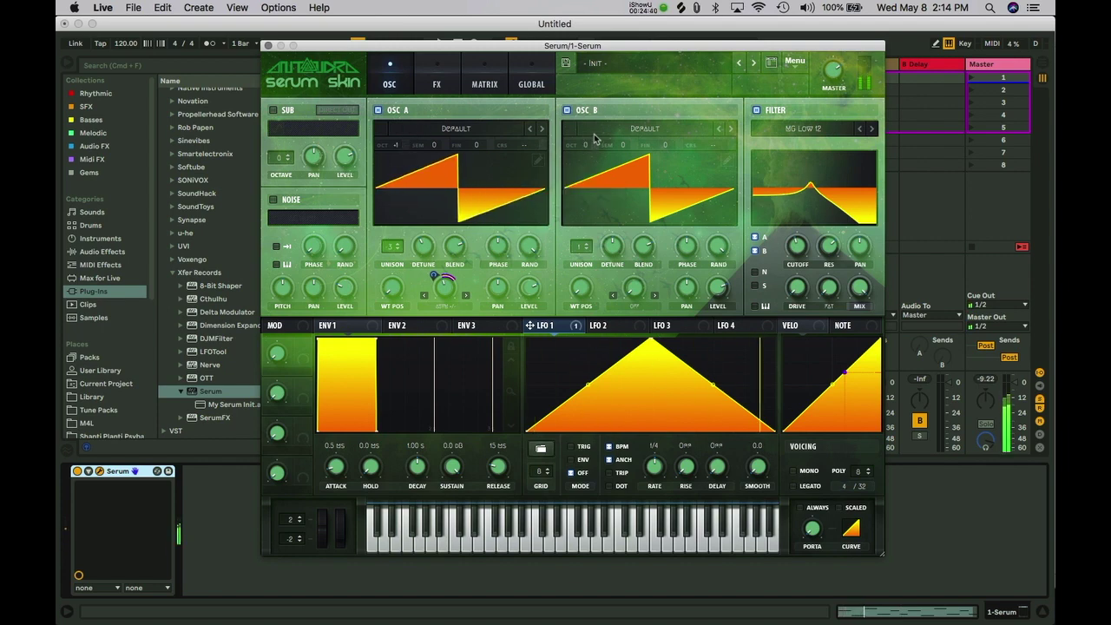
mouse_move(797, 239)
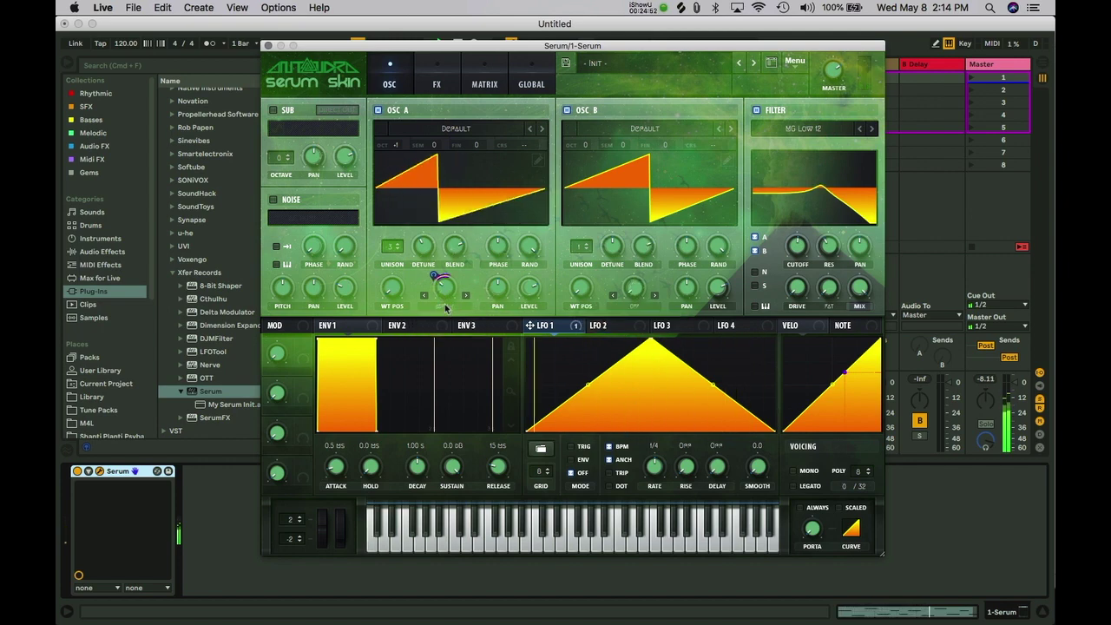
Load the analog Basic Shapes wavetable in oscillator A and raise its wavetable position to a pulse-like square wave.
click(440, 131)
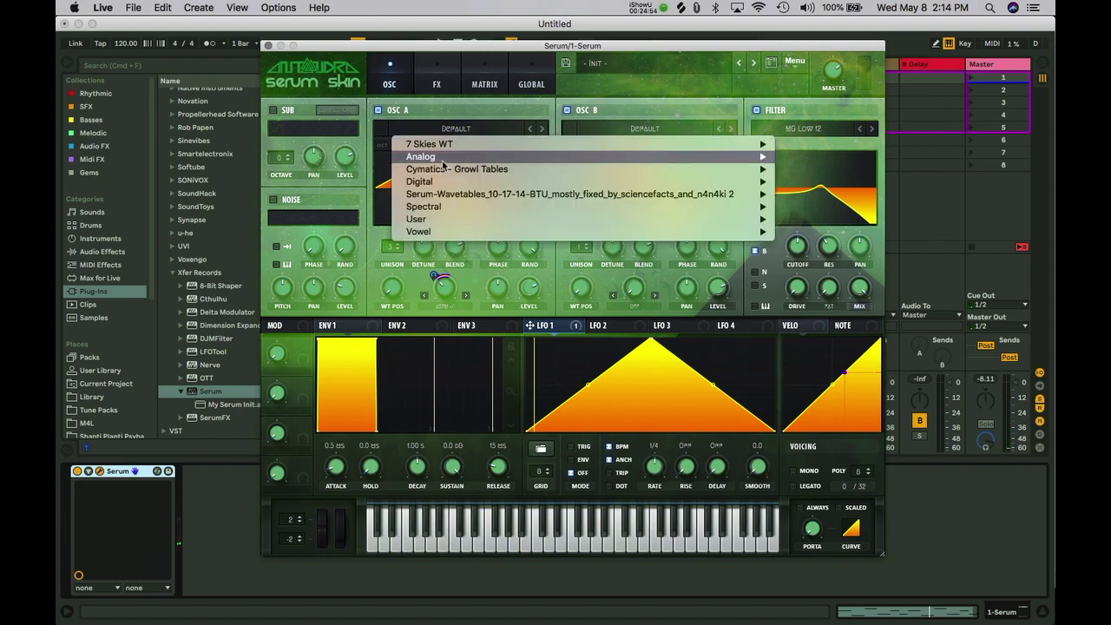
mouse_move(445, 159)
click(842, 158)
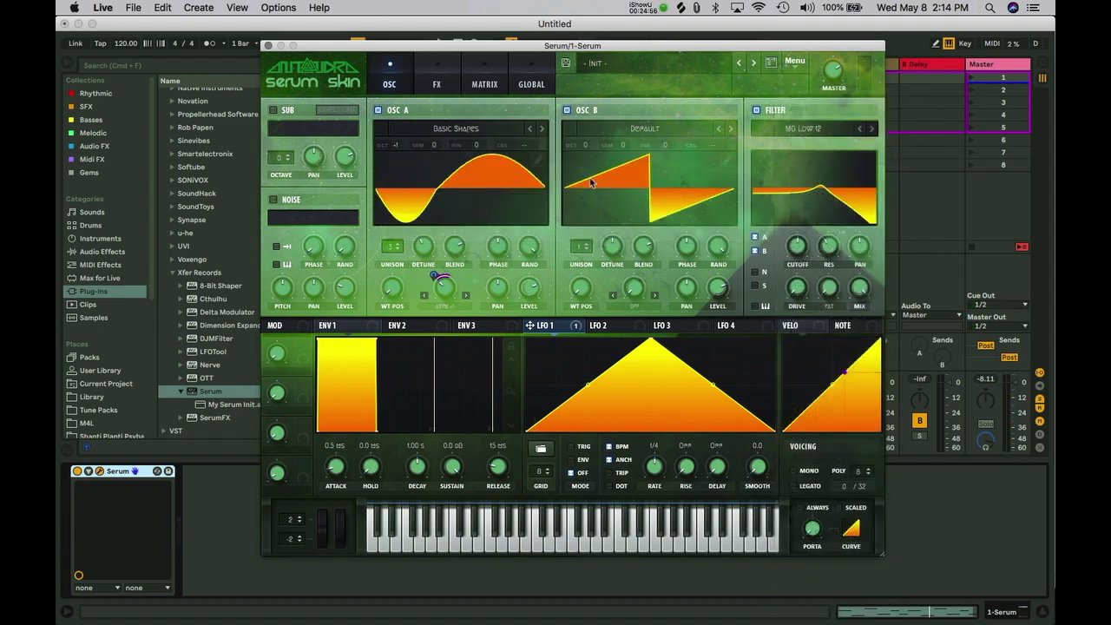
drag(390, 291, 400, 195)
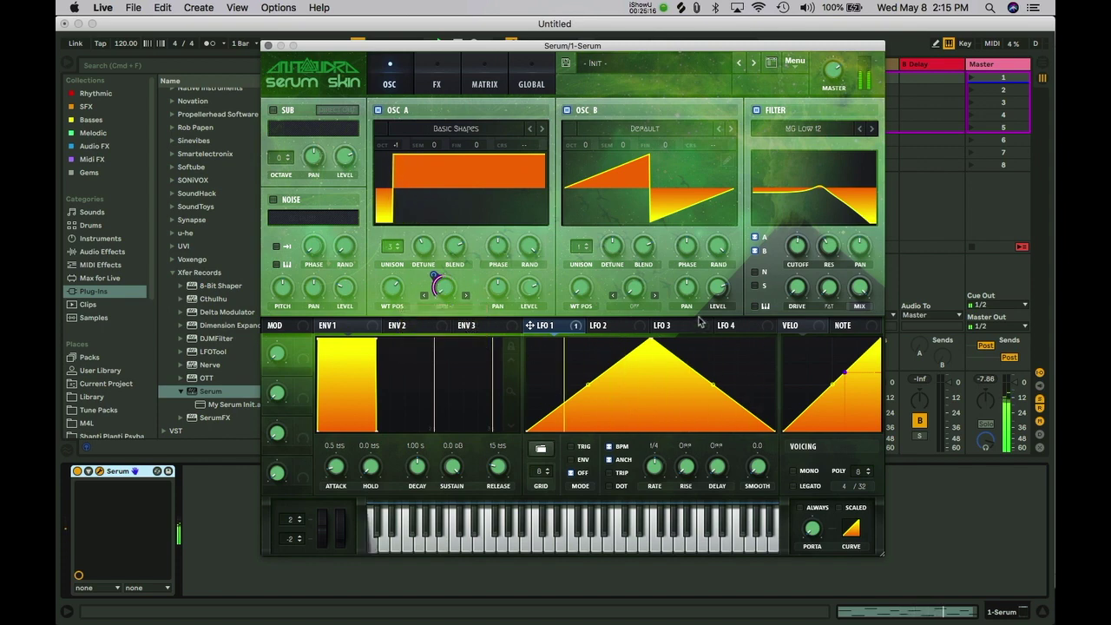
Assign Note as a modulation source to LFO 1's rate and adjust the rate and modulation amount.
drag(845, 328, 668, 472)
mouse_move(649, 458)
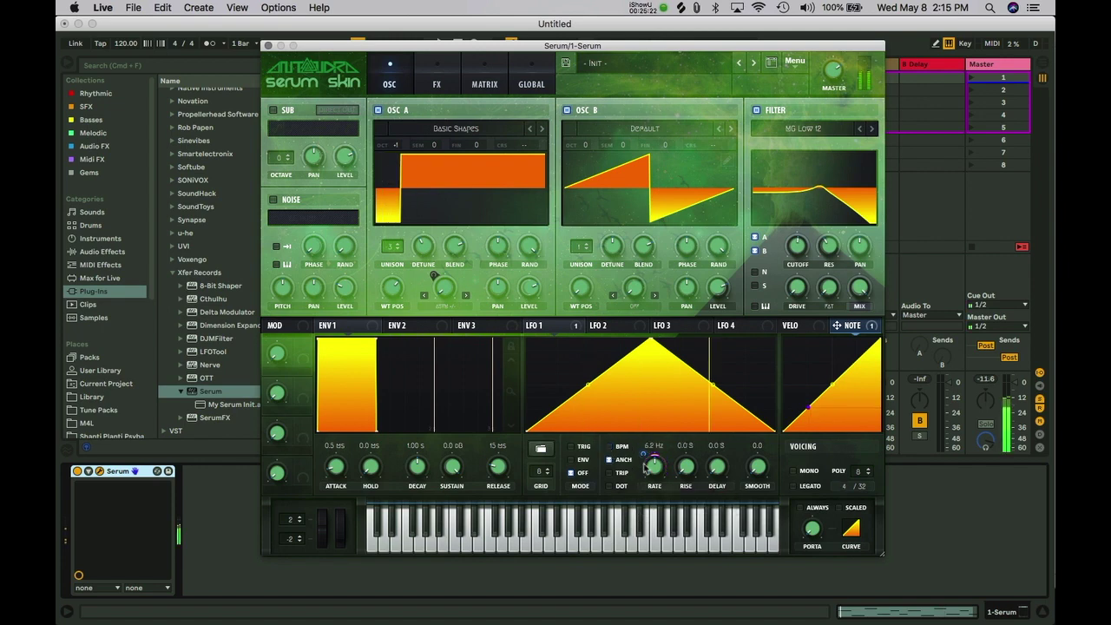
scroll(651, 455, up, 3)
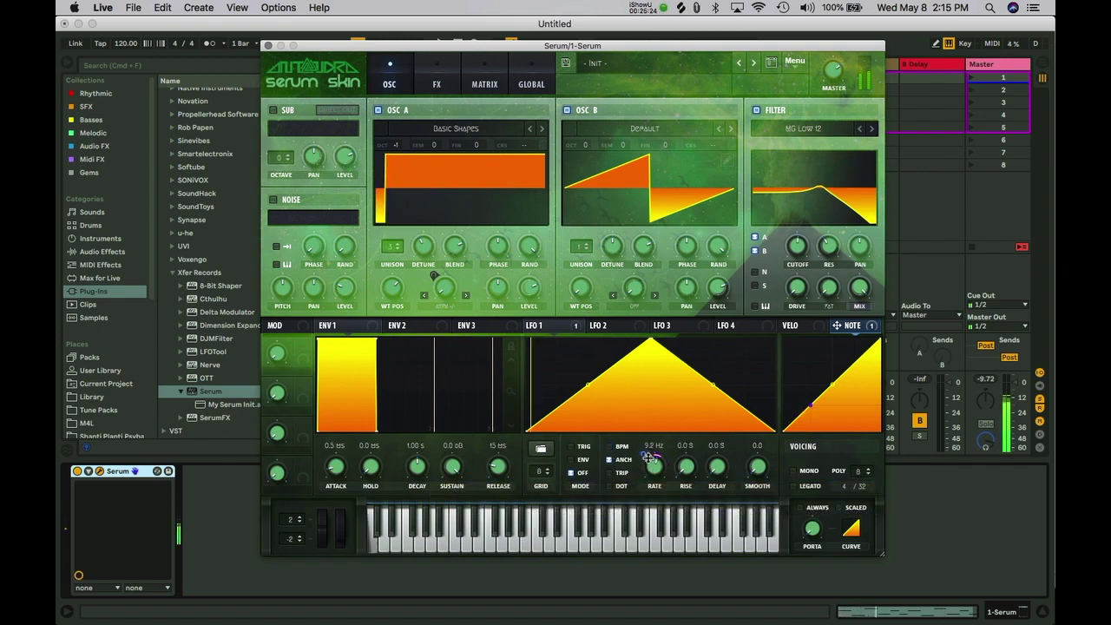
scroll(655, 467, down, 4)
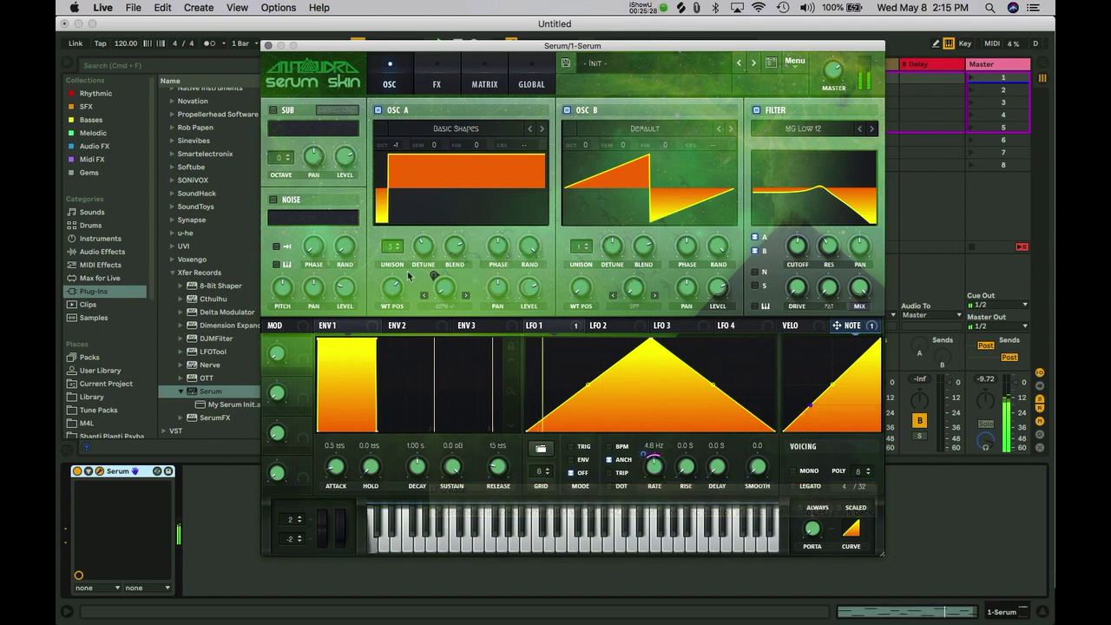
Turn off oscillator B and return oscillator A's octave to 0.
click(567, 111)
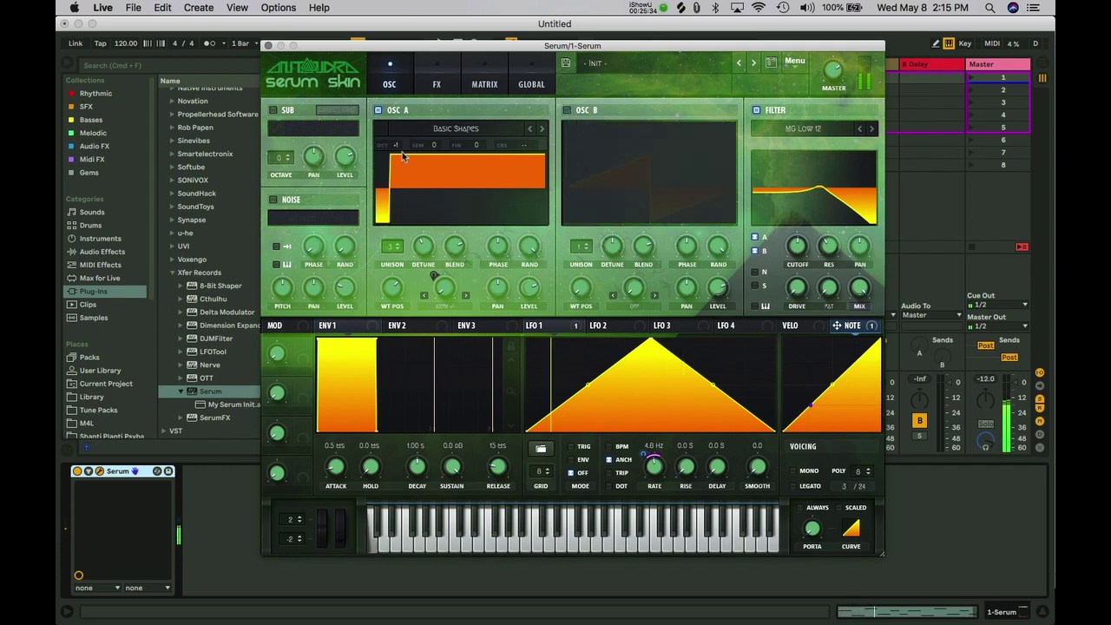
mouse_move(397, 149)
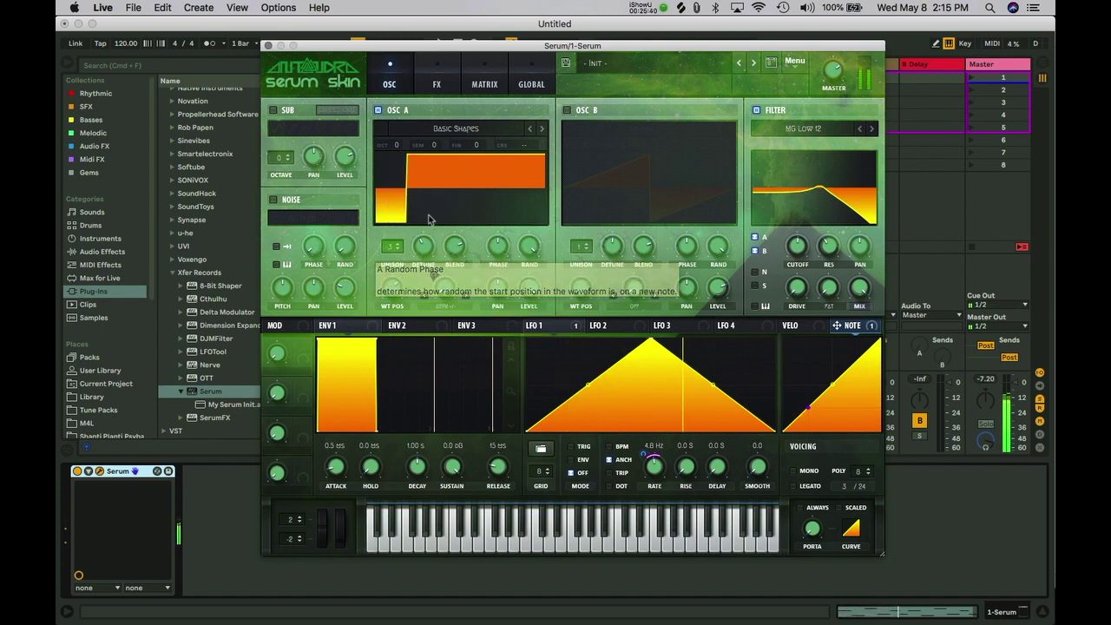
mouse_move(392, 291)
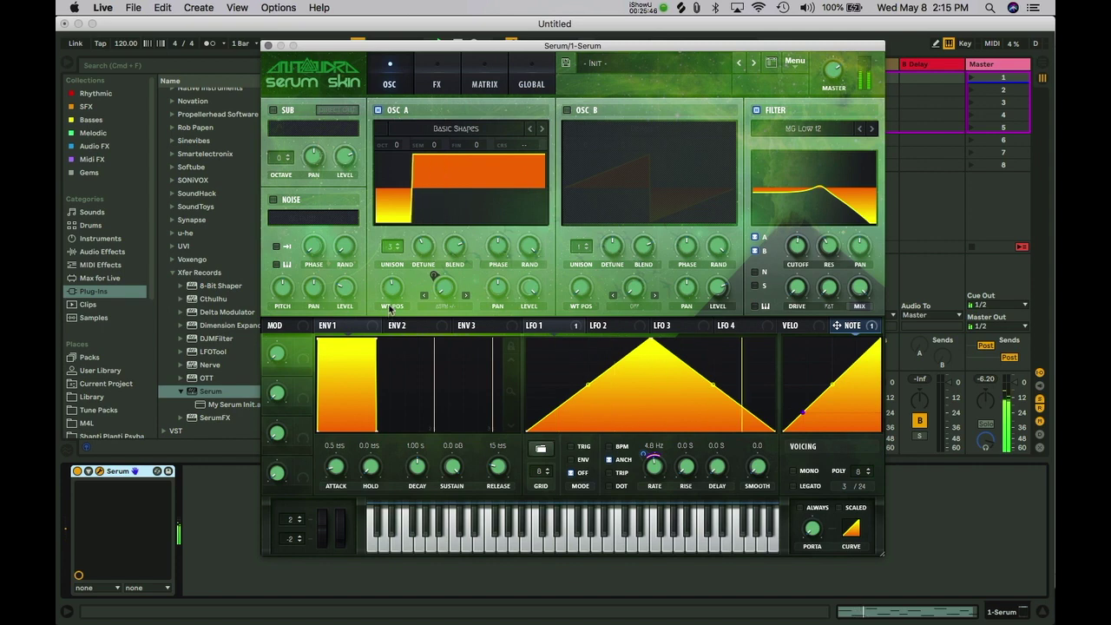
Adjust the filter cutoff and sweep oscillator A's phase.
mouse_move(798, 245)
mouse_down()
mouse_move(797, 260)
mouse_move(827, 277)
mouse_move(795, 240)
mouse_move(801, 256)
mouse_up()
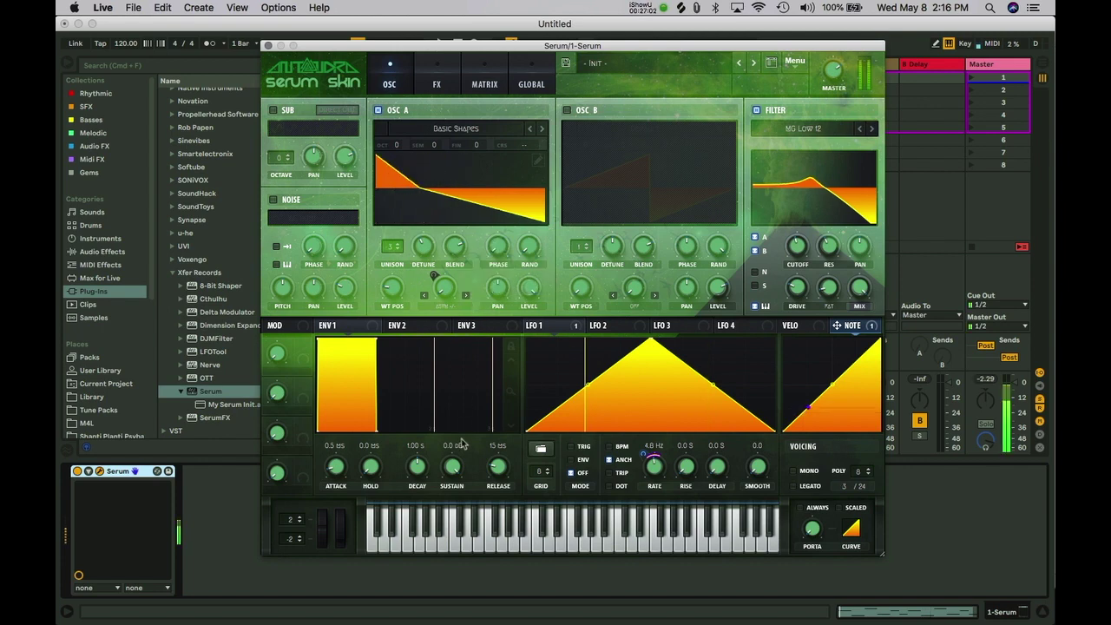
drag(496, 250, 484, 214)
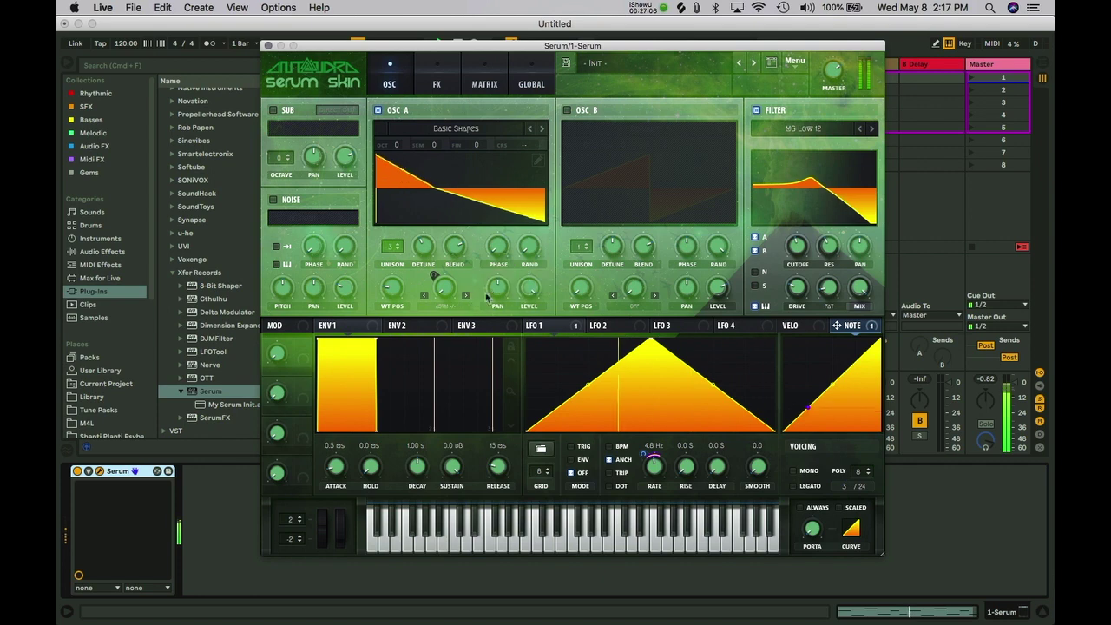
Assign LFO 1 to oscillator A's phase and reduce its modulation amount to about 44.
drag(529, 326, 512, 257)
right_click(499, 243)
click(487, 234)
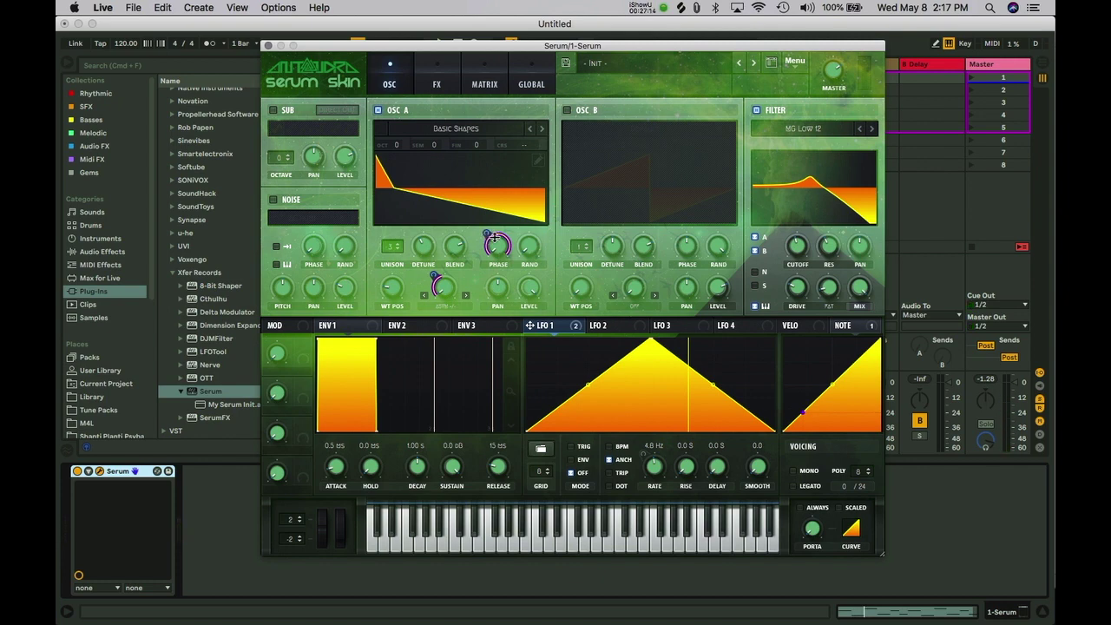
drag(490, 232, 488, 255)
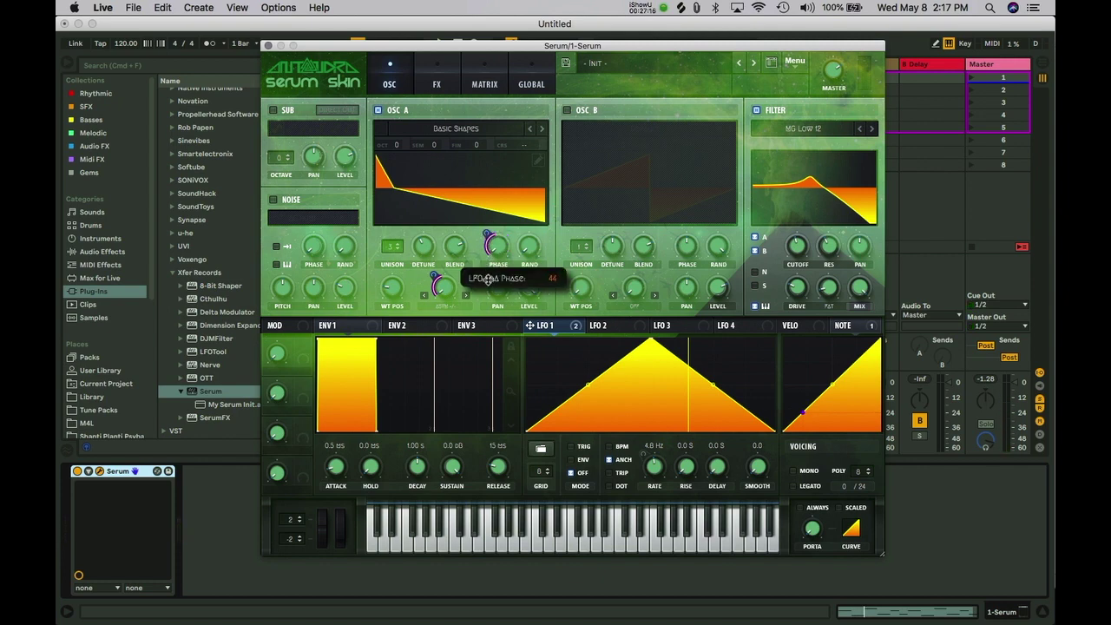
drag(484, 283, 485, 284)
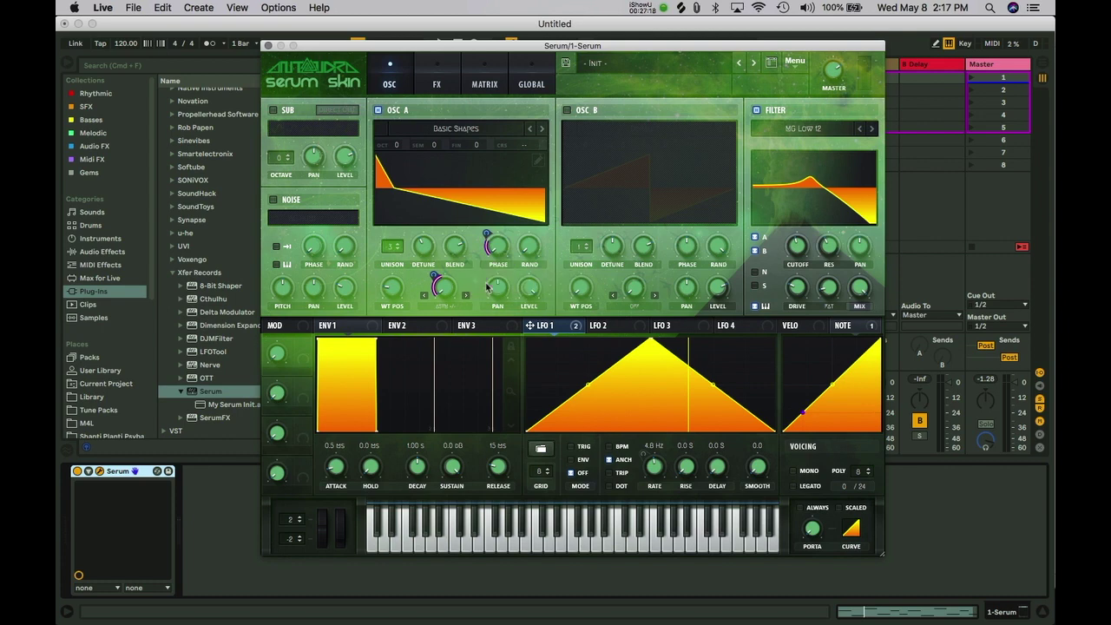